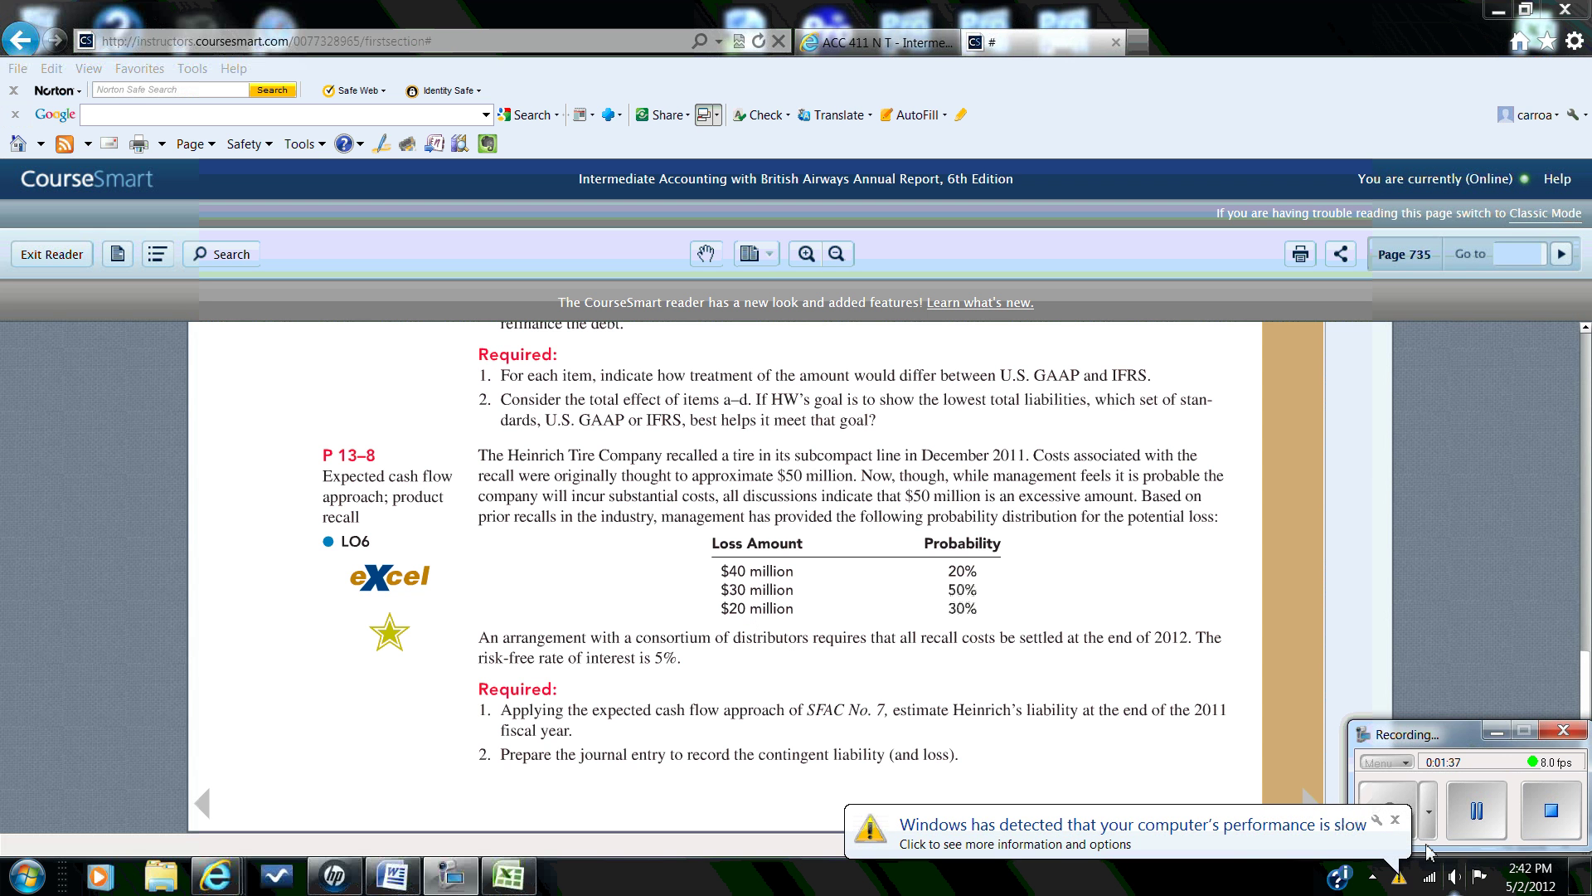
Step: Switch from the browser to the Book1 workbook in Excel, maximize its window and dismiss the performance notification
{"action": "left_click", "coordinate": [1395, 819]}
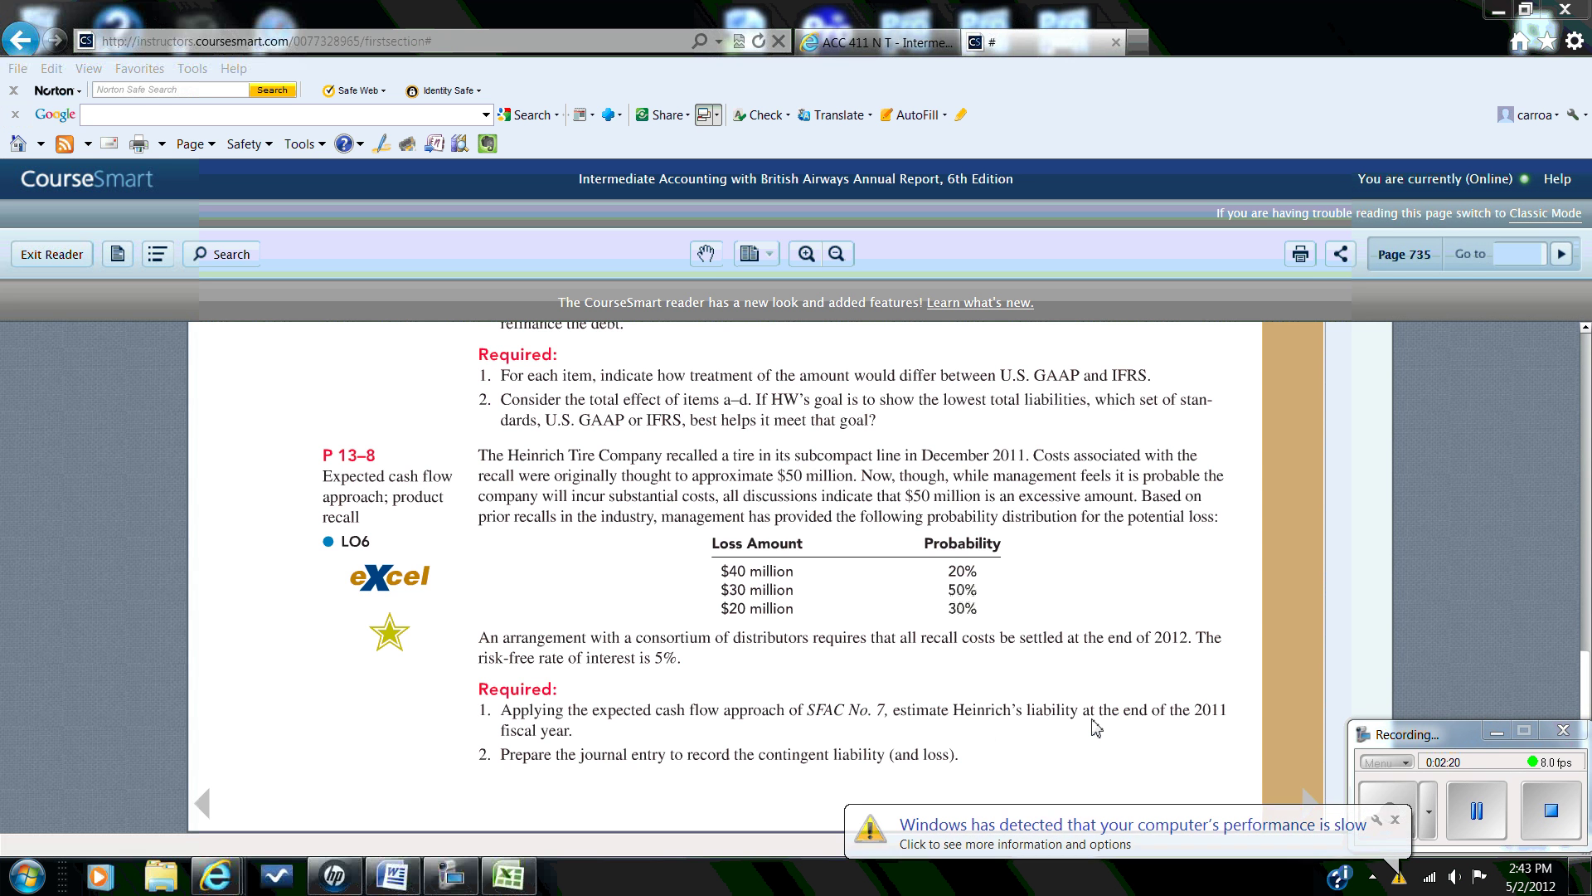
{"action": "left_click", "coordinate": [1395, 820]}
{"action": "left_click", "coordinate": [1498, 12]}
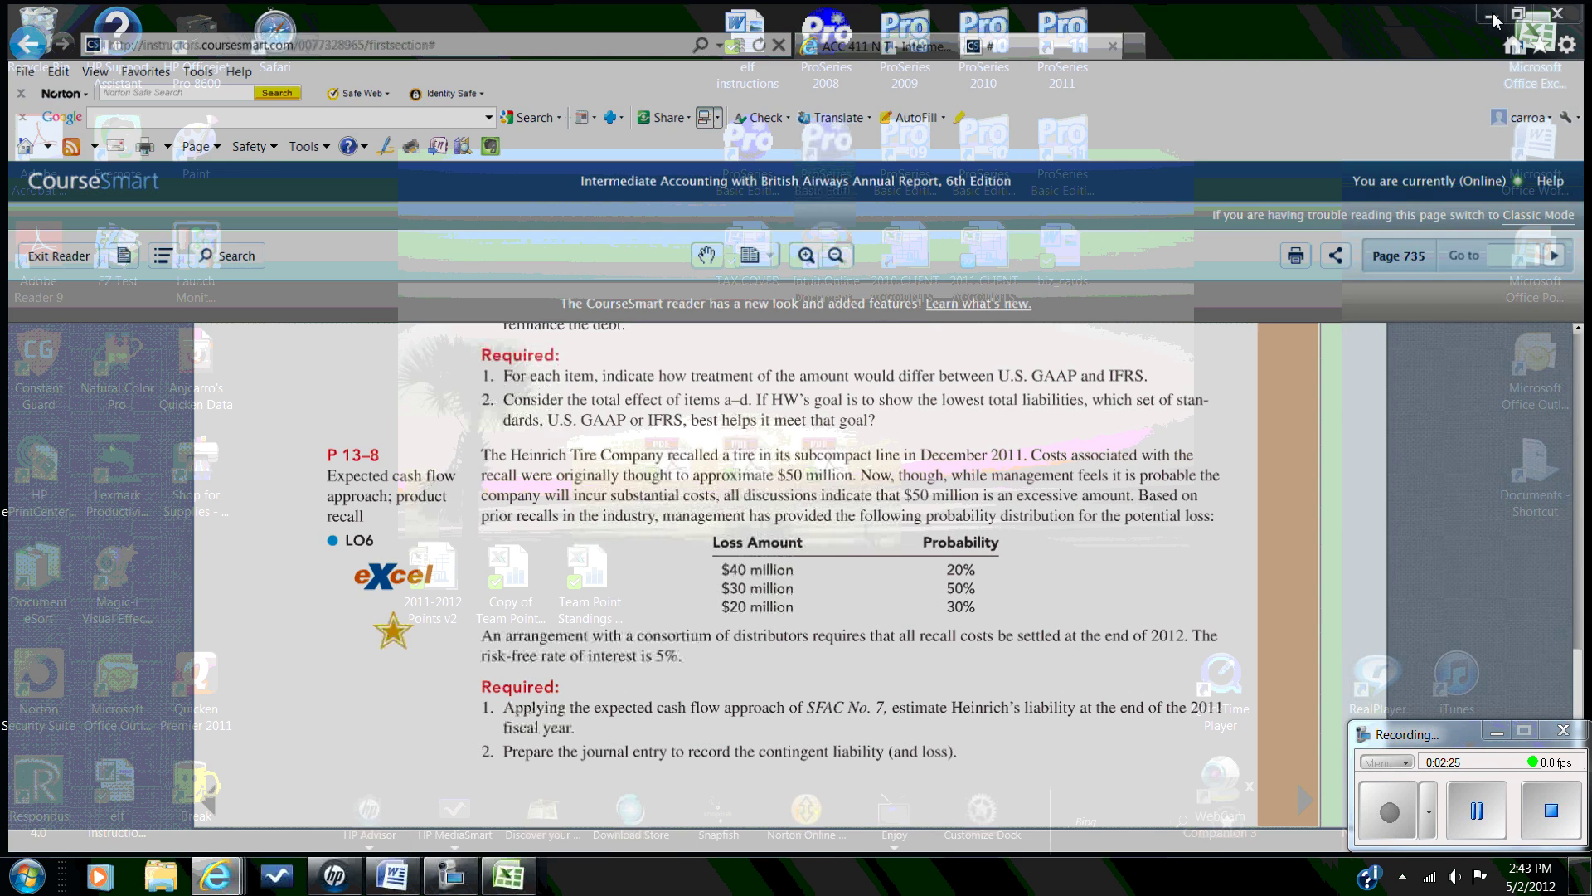
{"action": "left_click", "coordinate": [506, 877]}
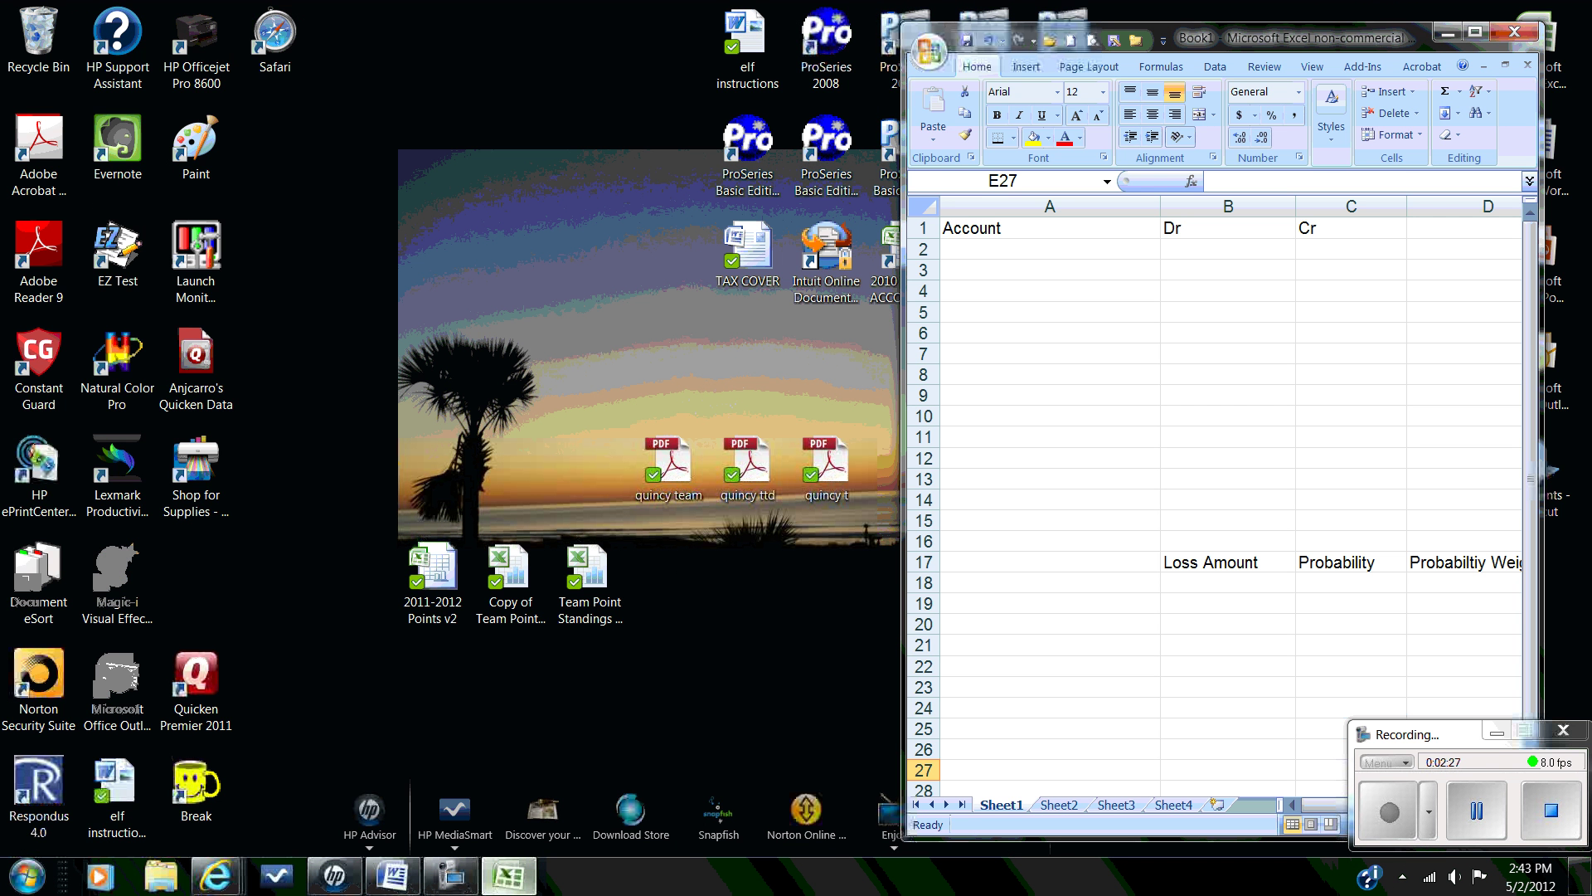
{"action": "left_click", "coordinate": [1474, 32]}
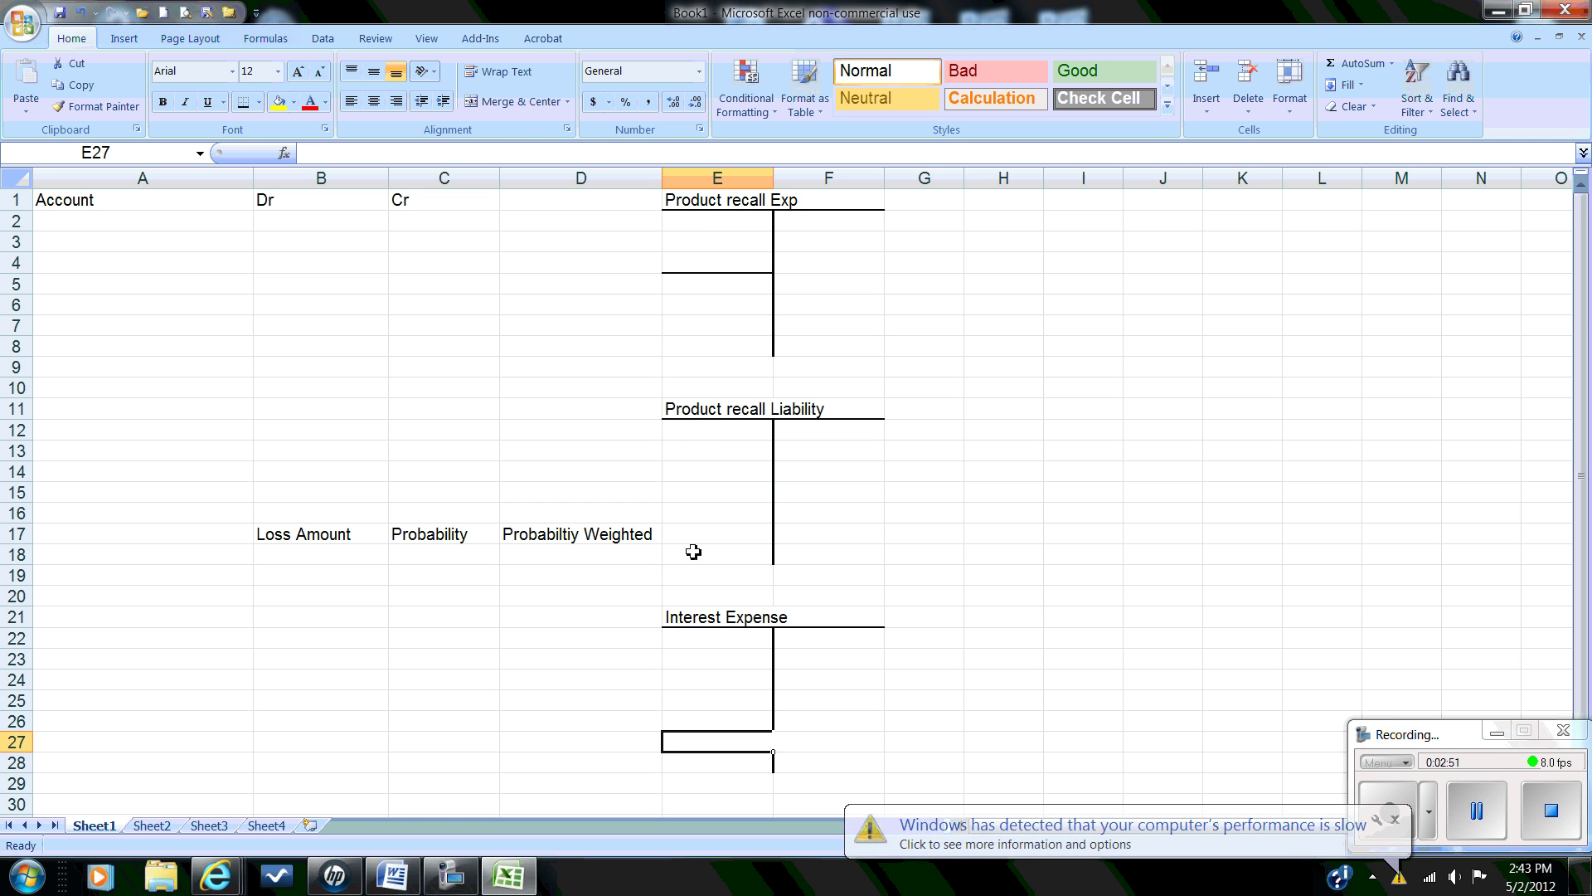
{"action": "left_click", "coordinate": [1392, 820]}
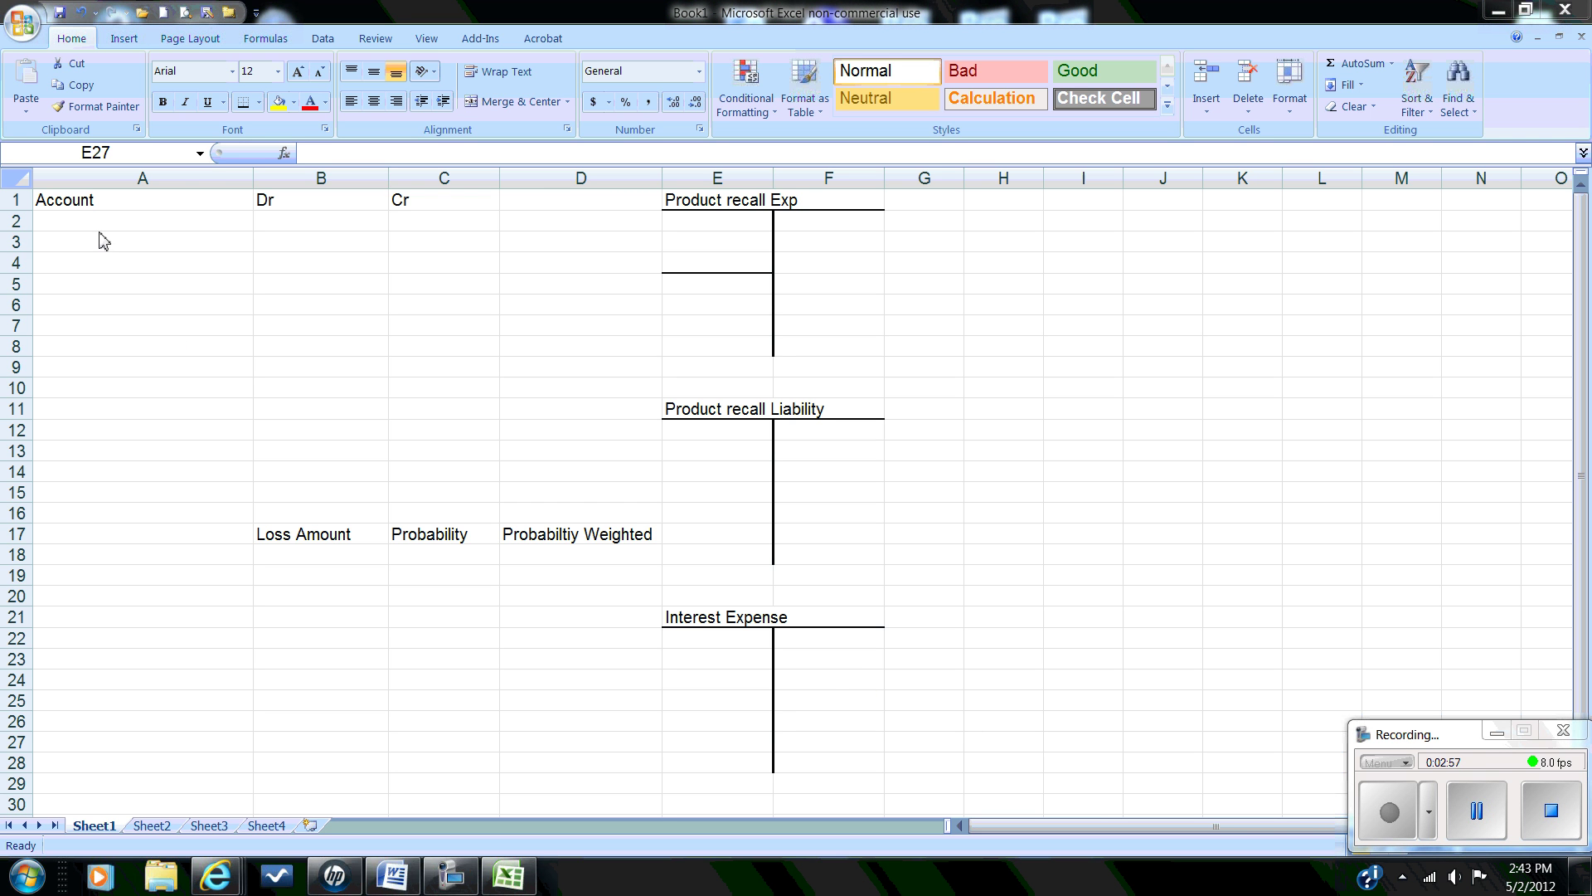
Step: Enter the loss amounts 40000000, 30000000 and 20000000 in cells A18 to A20
{"action": "left_click", "coordinate": [178, 554]}
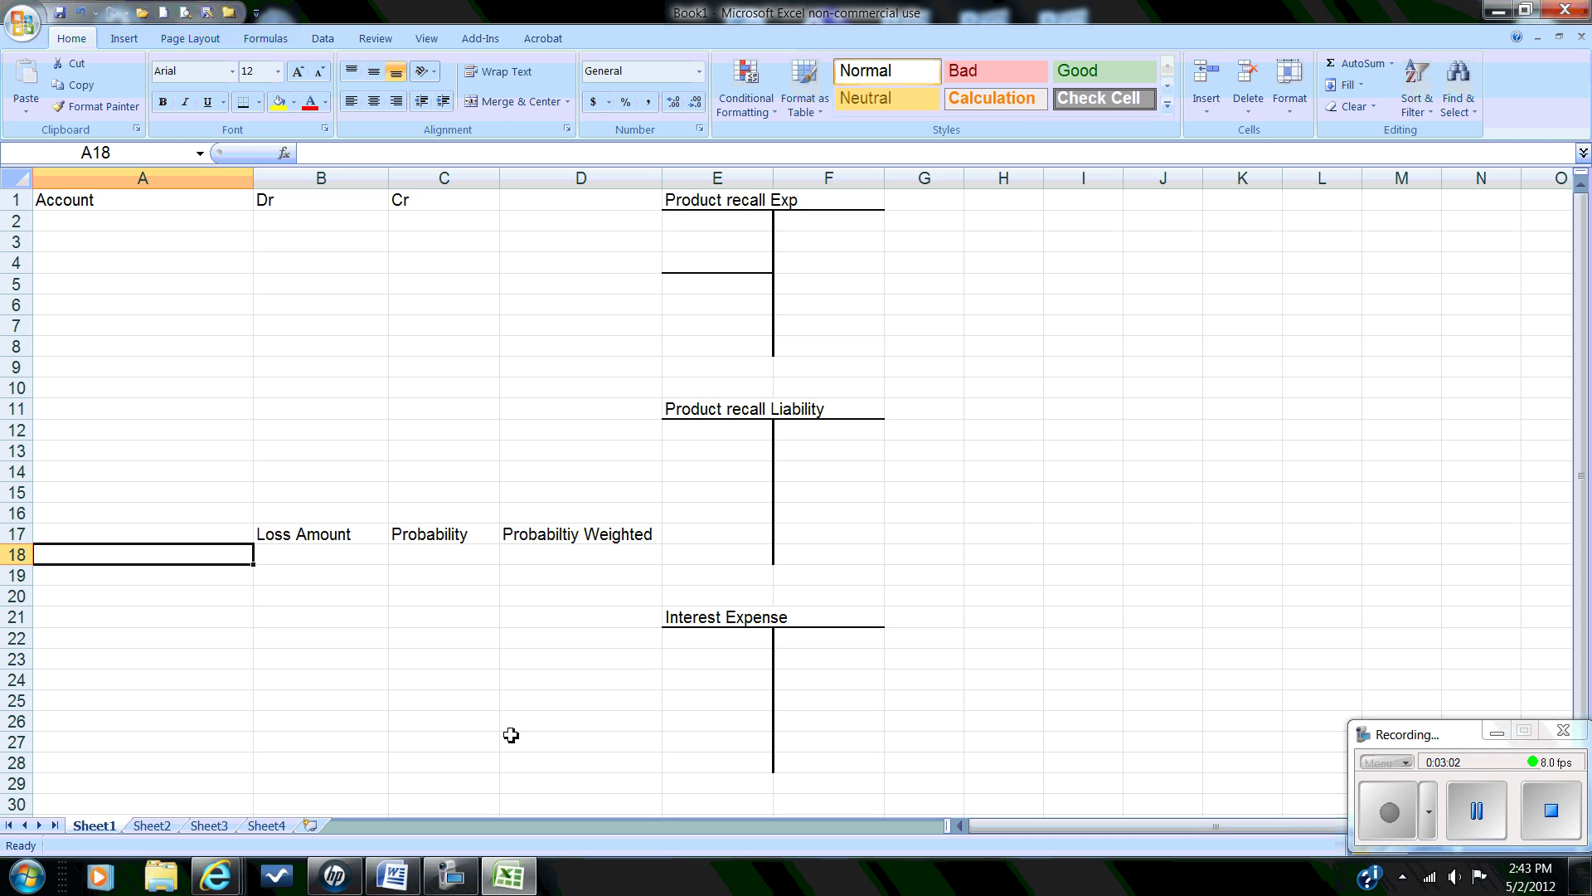
{"action": "type", "text": "40"}
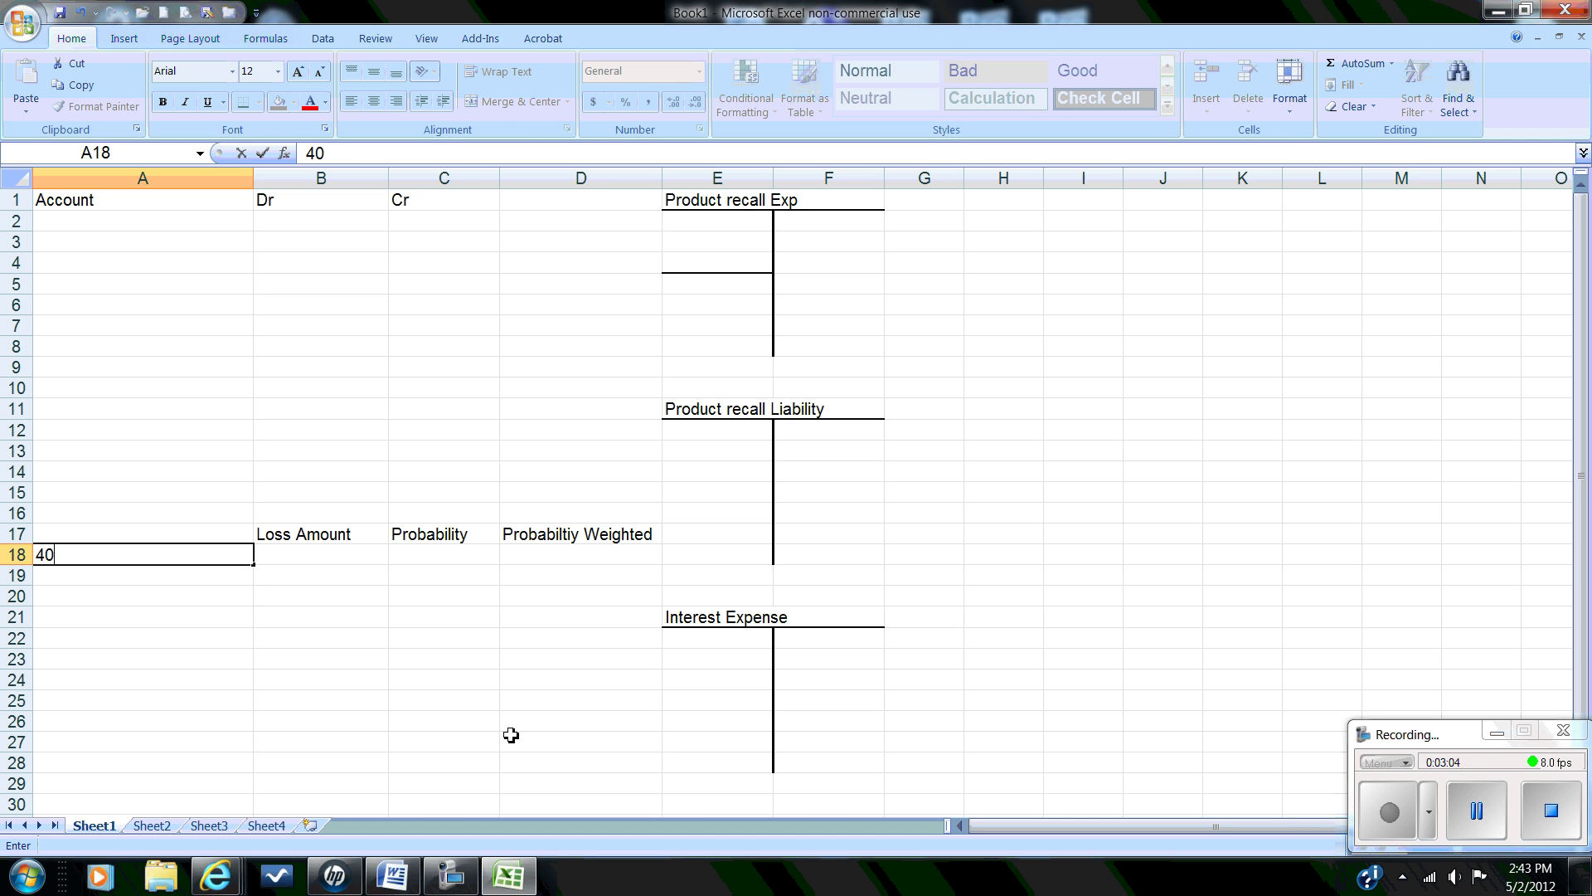
{"action": "type", "text": "000000"}
{"action": "key", "text": "Return"}
{"action": "type", "text": "30000"}
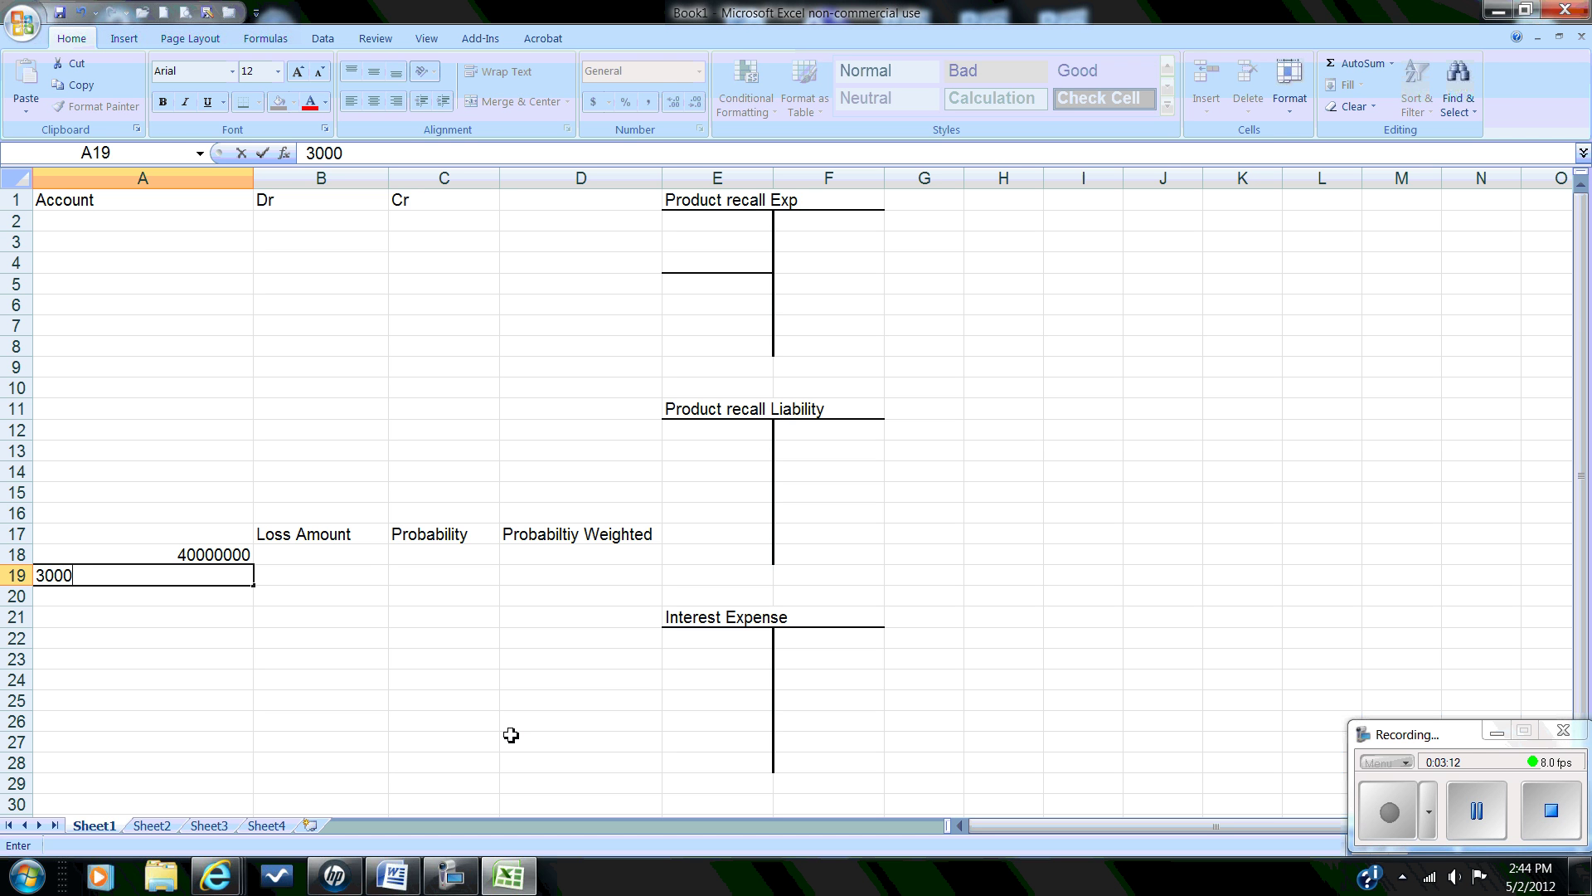
{"action": "type", "text": "000"}
{"action": "key", "text": "Return"}
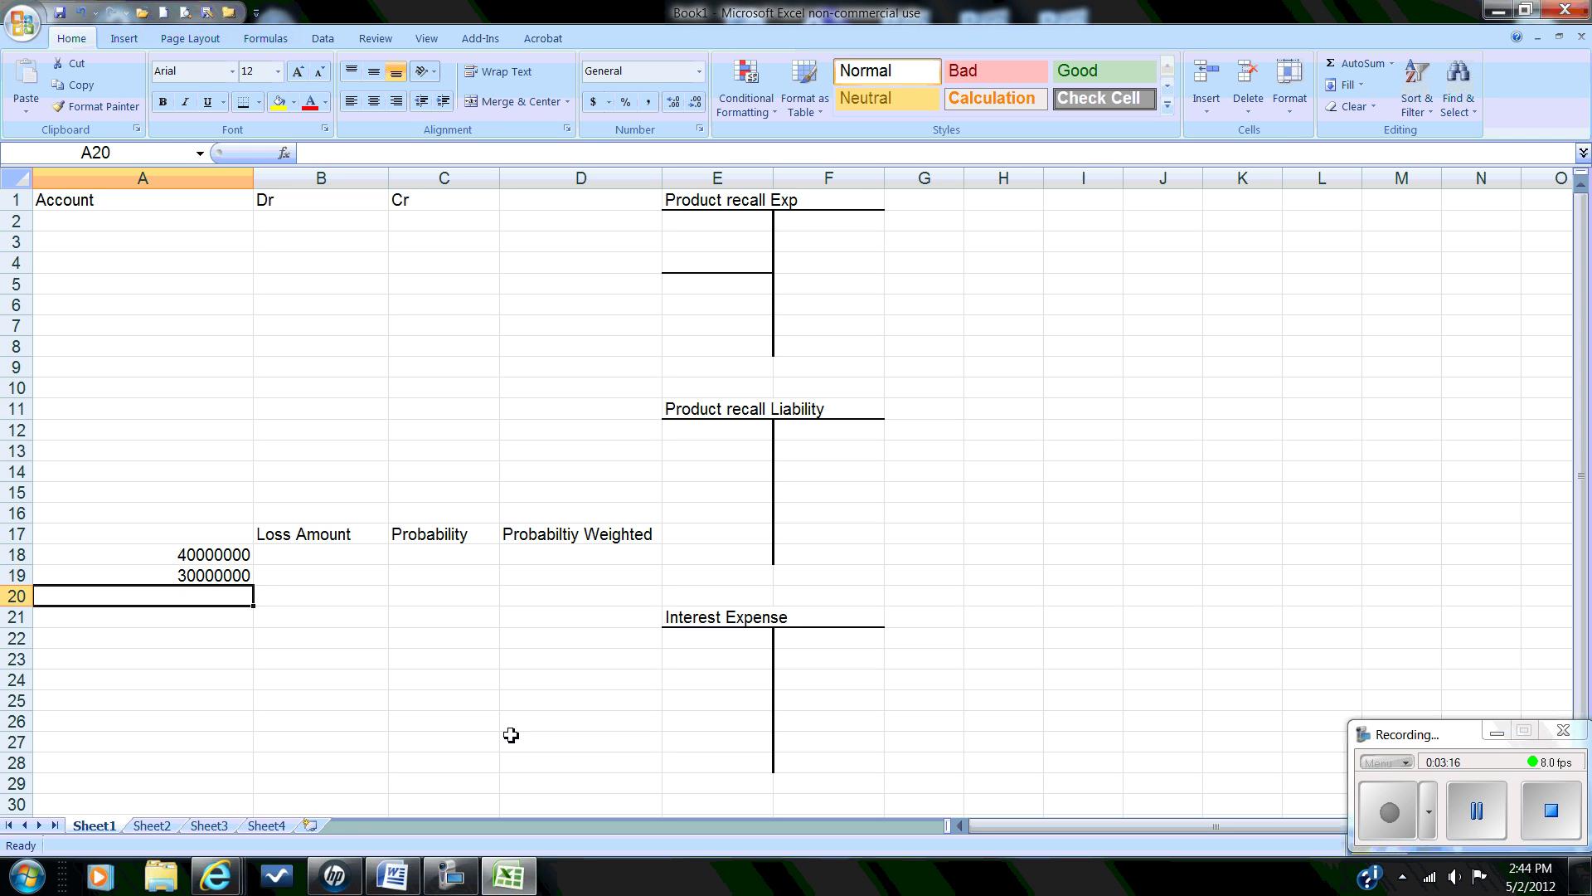
{"action": "type", "text": "20000000"}
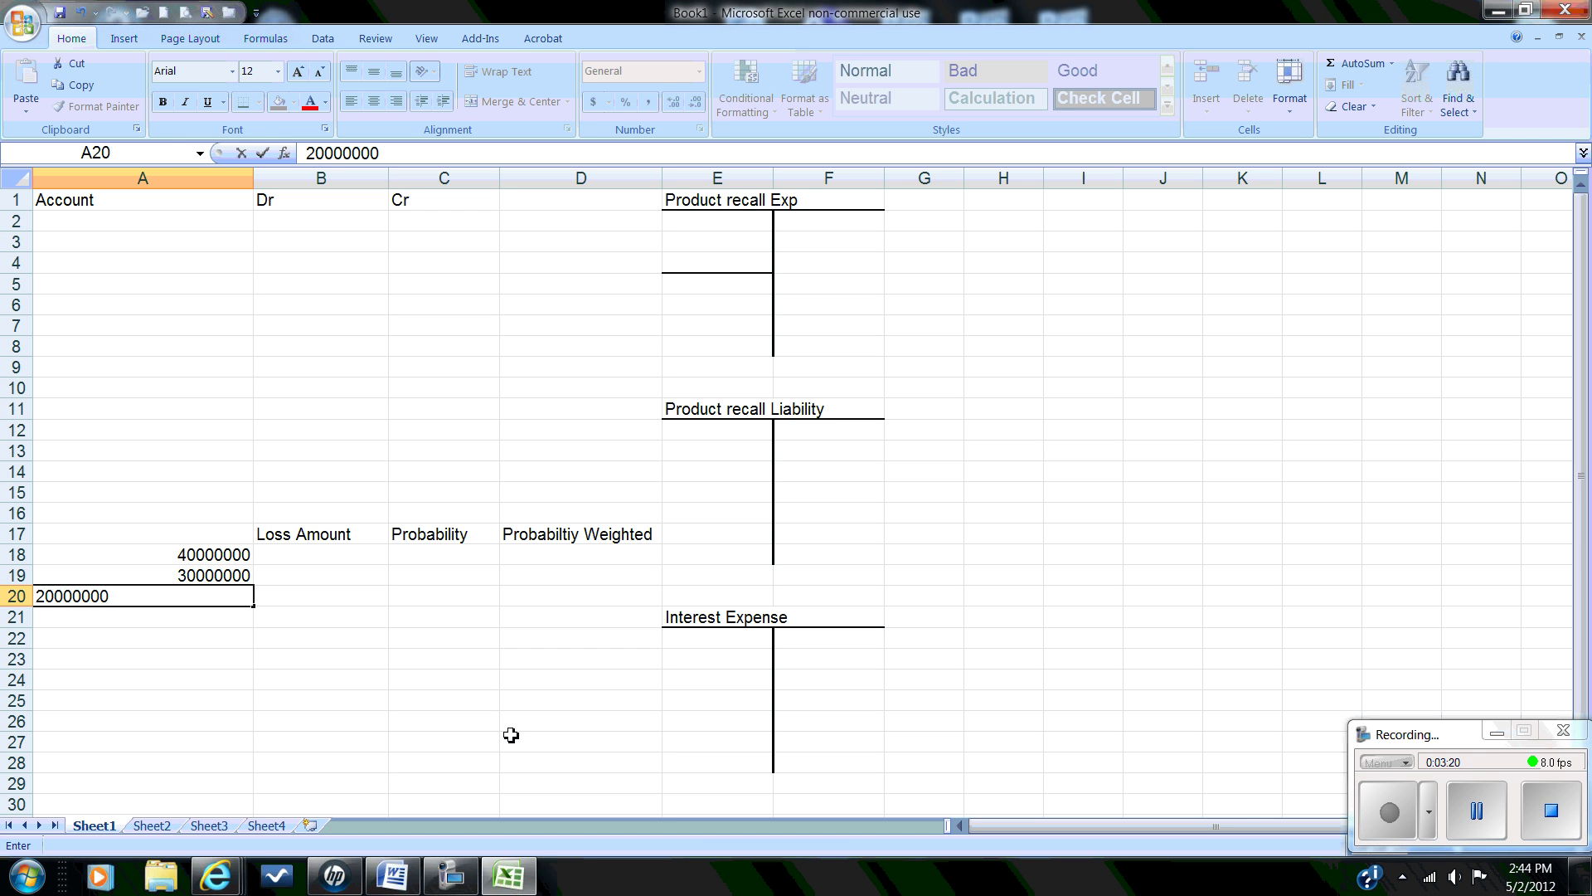
{"action": "key", "text": "Return"}
Step: Format the loss amounts in A18:A20 with the comma style and no decimal places
{"action": "left_click", "coordinate": [201, 549]}
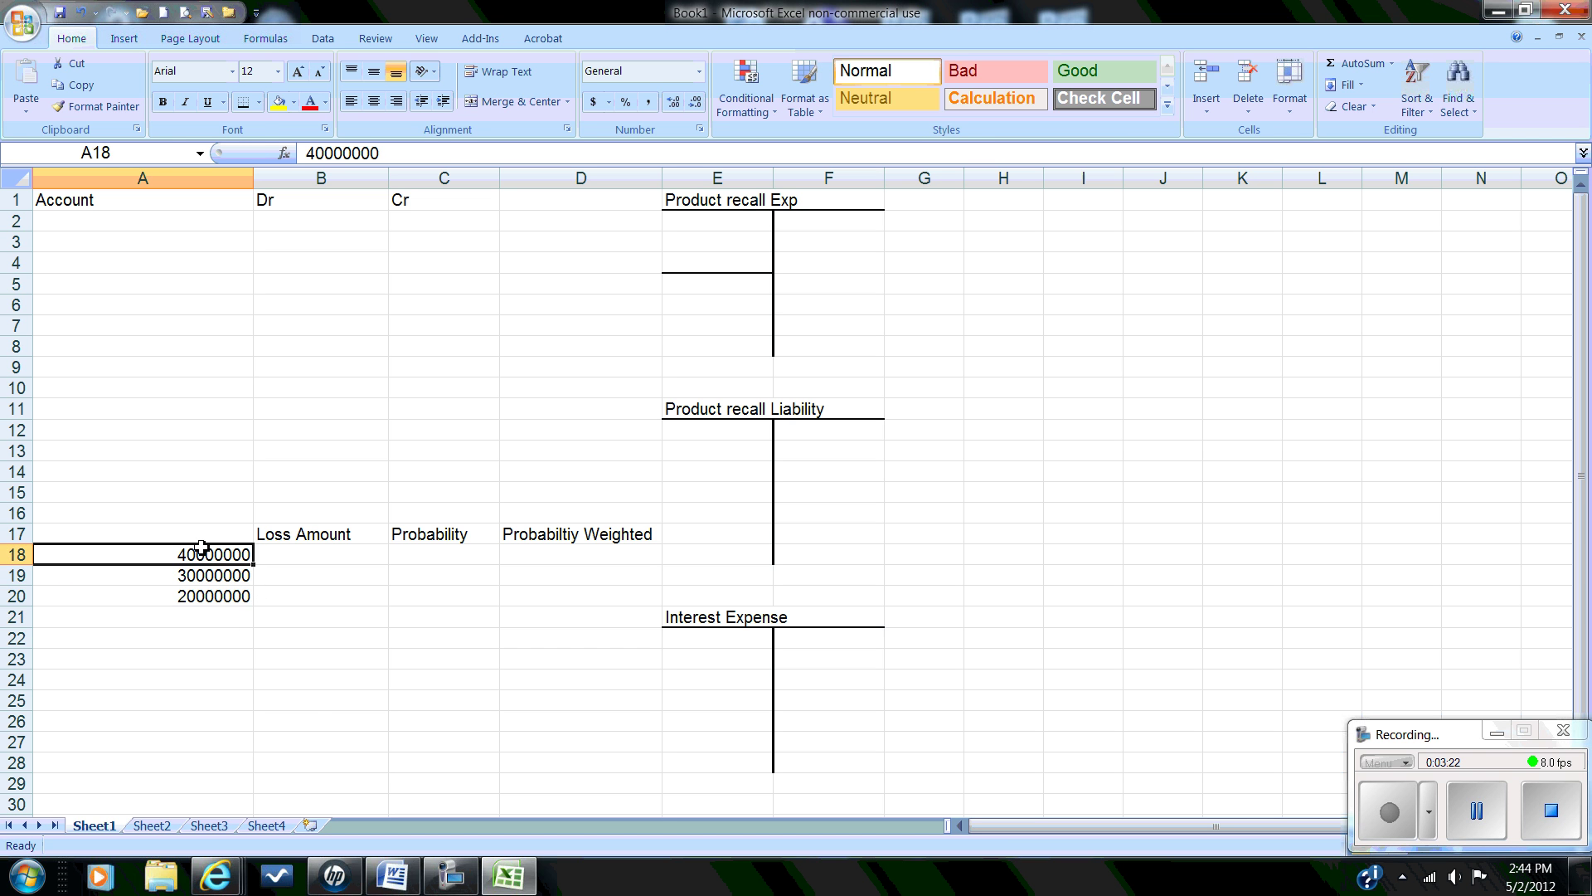
{"action": "left_click_drag", "start_coordinate": [201, 549], "coordinate": [203, 594]}
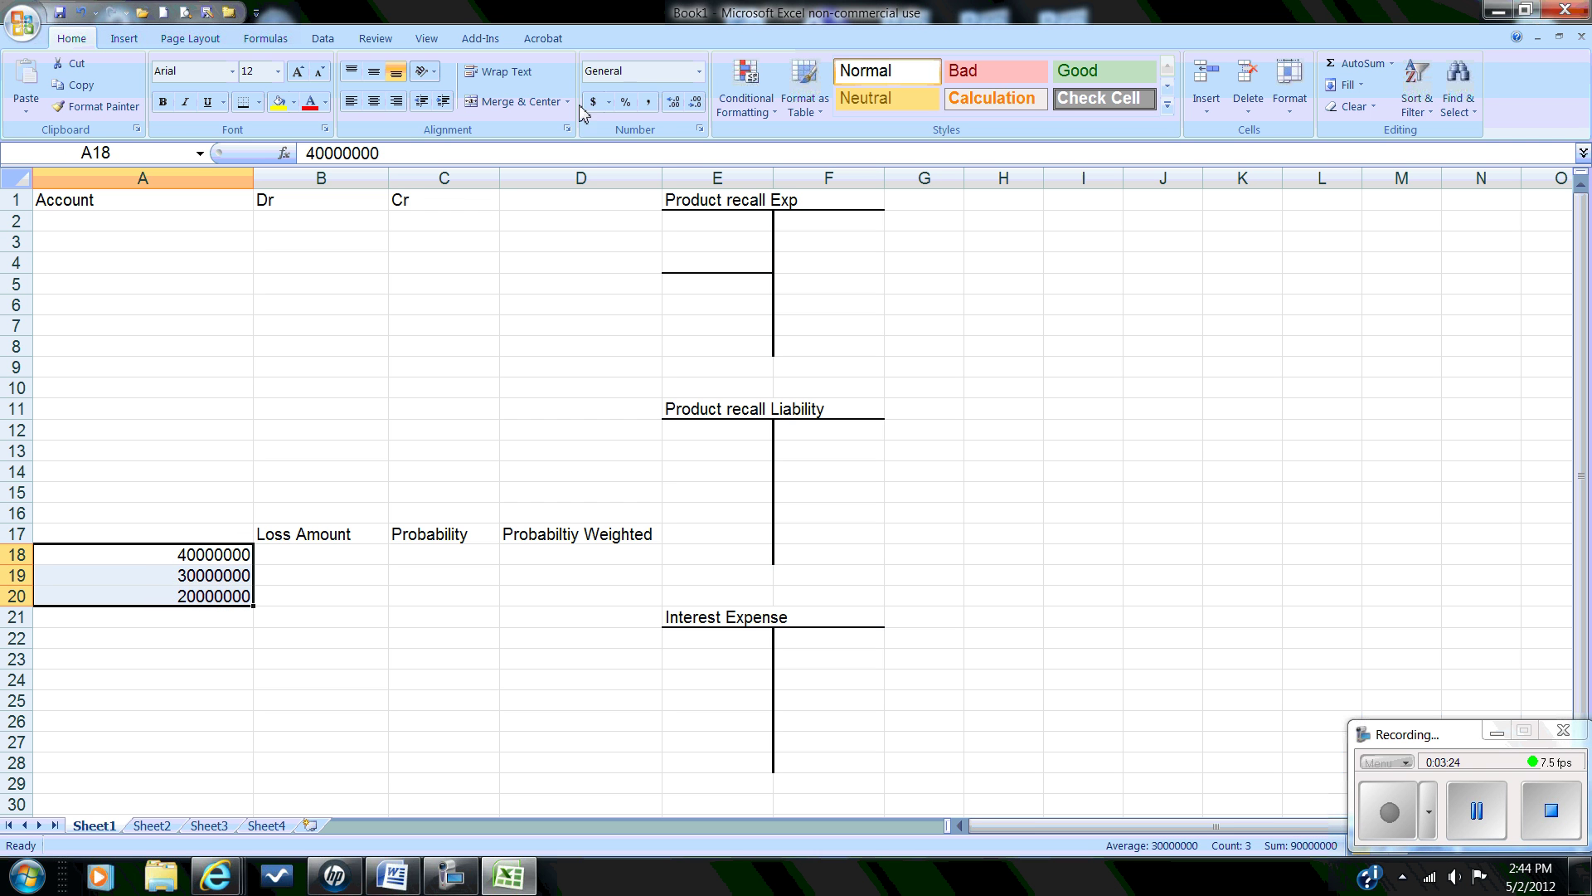
{"action": "left_click", "coordinate": [650, 103]}
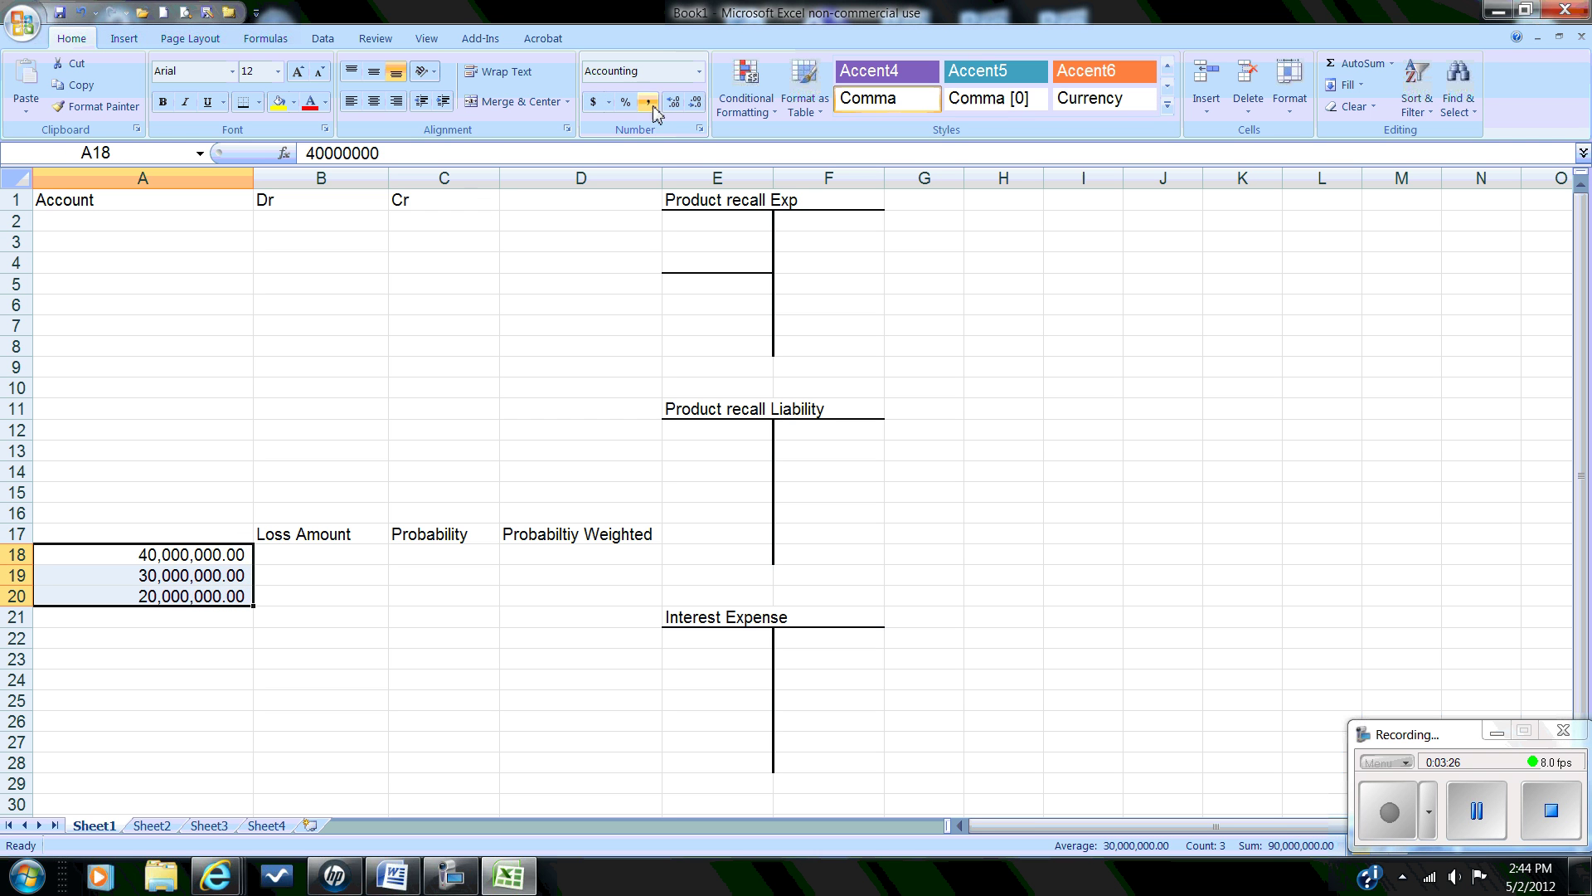
{"action": "left_click", "coordinate": [695, 101]}
{"action": "left_click", "coordinate": [695, 101]}
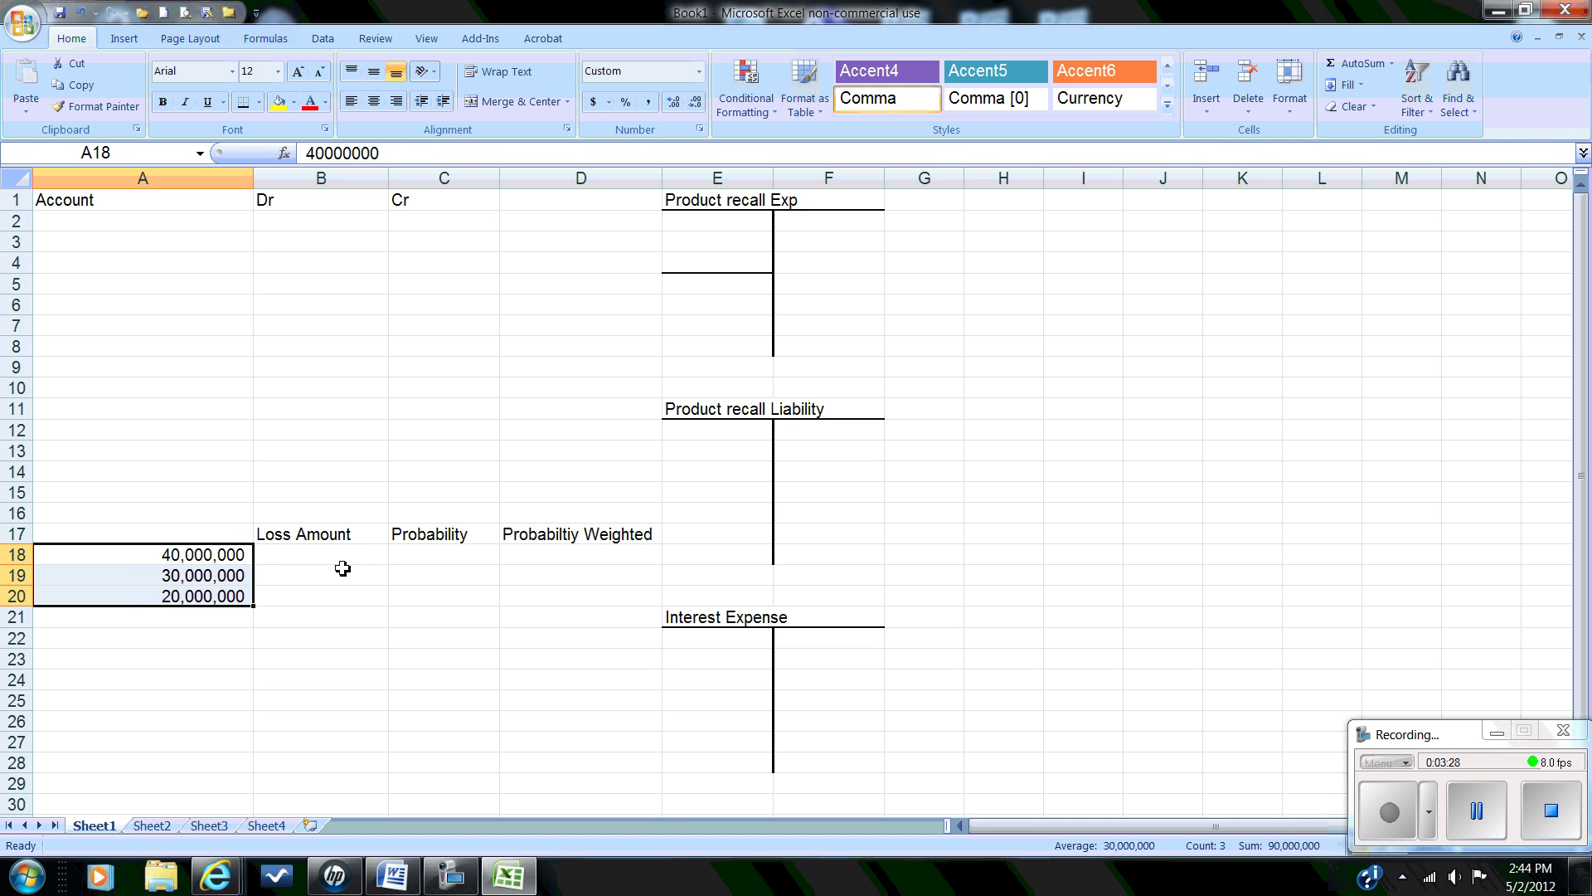
Step: Move the three loss amounts from A18:A20 to B18:B20 under the Loss Amount heading
{"action": "left_click_drag", "start_coordinate": [220, 554], "coordinate": [229, 611]}
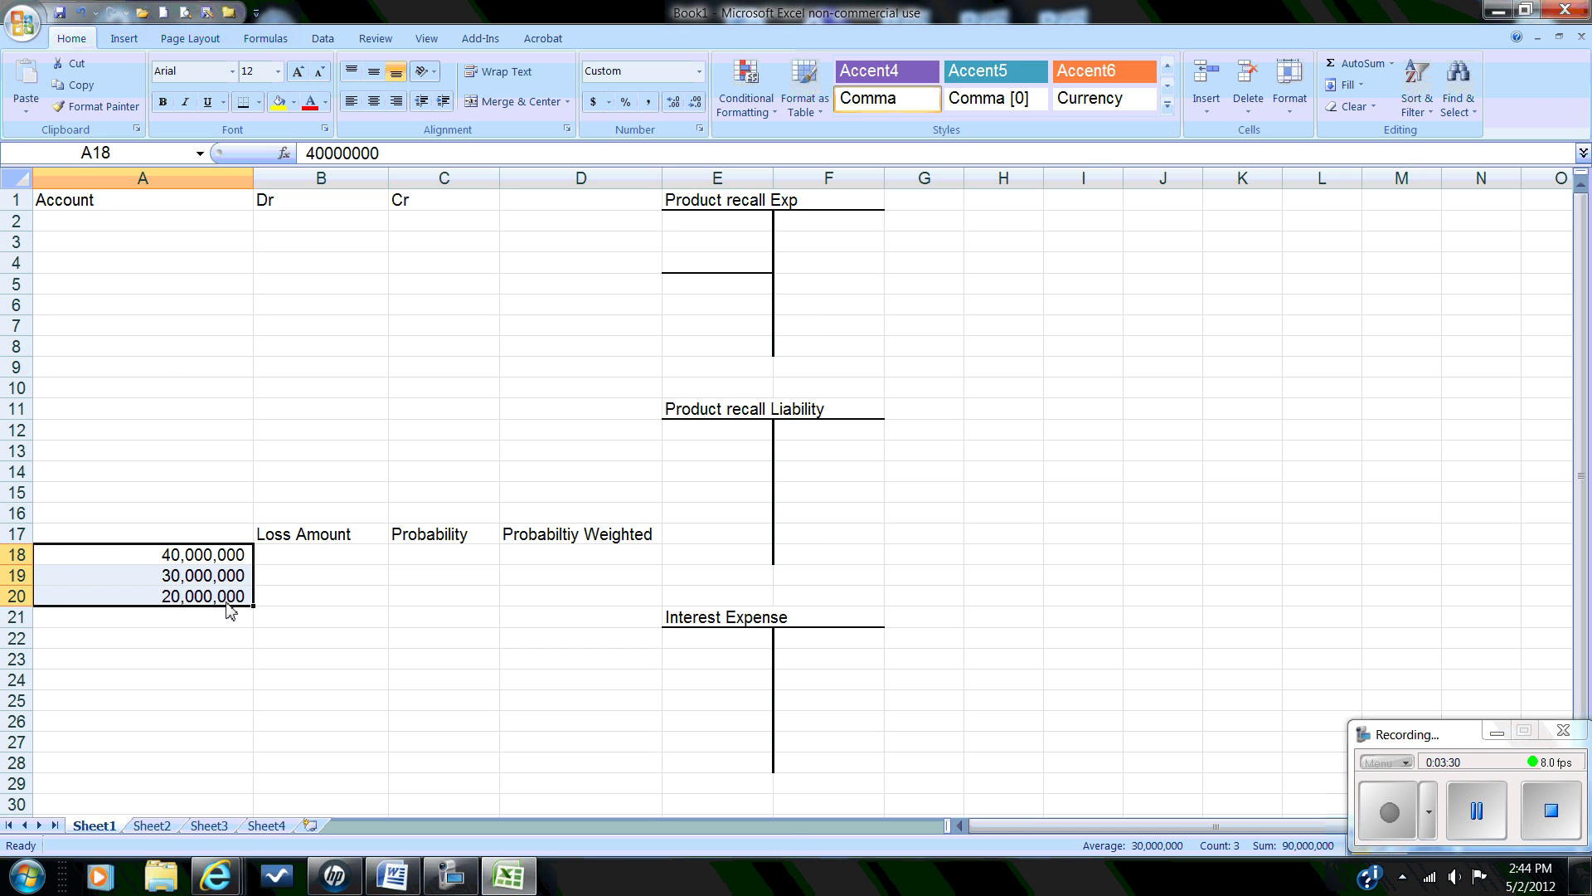
{"action": "right_click", "coordinate": [230, 612]}
{"action": "left_click", "coordinate": [131, 313]}
{"action": "left_click", "coordinate": [325, 548]}
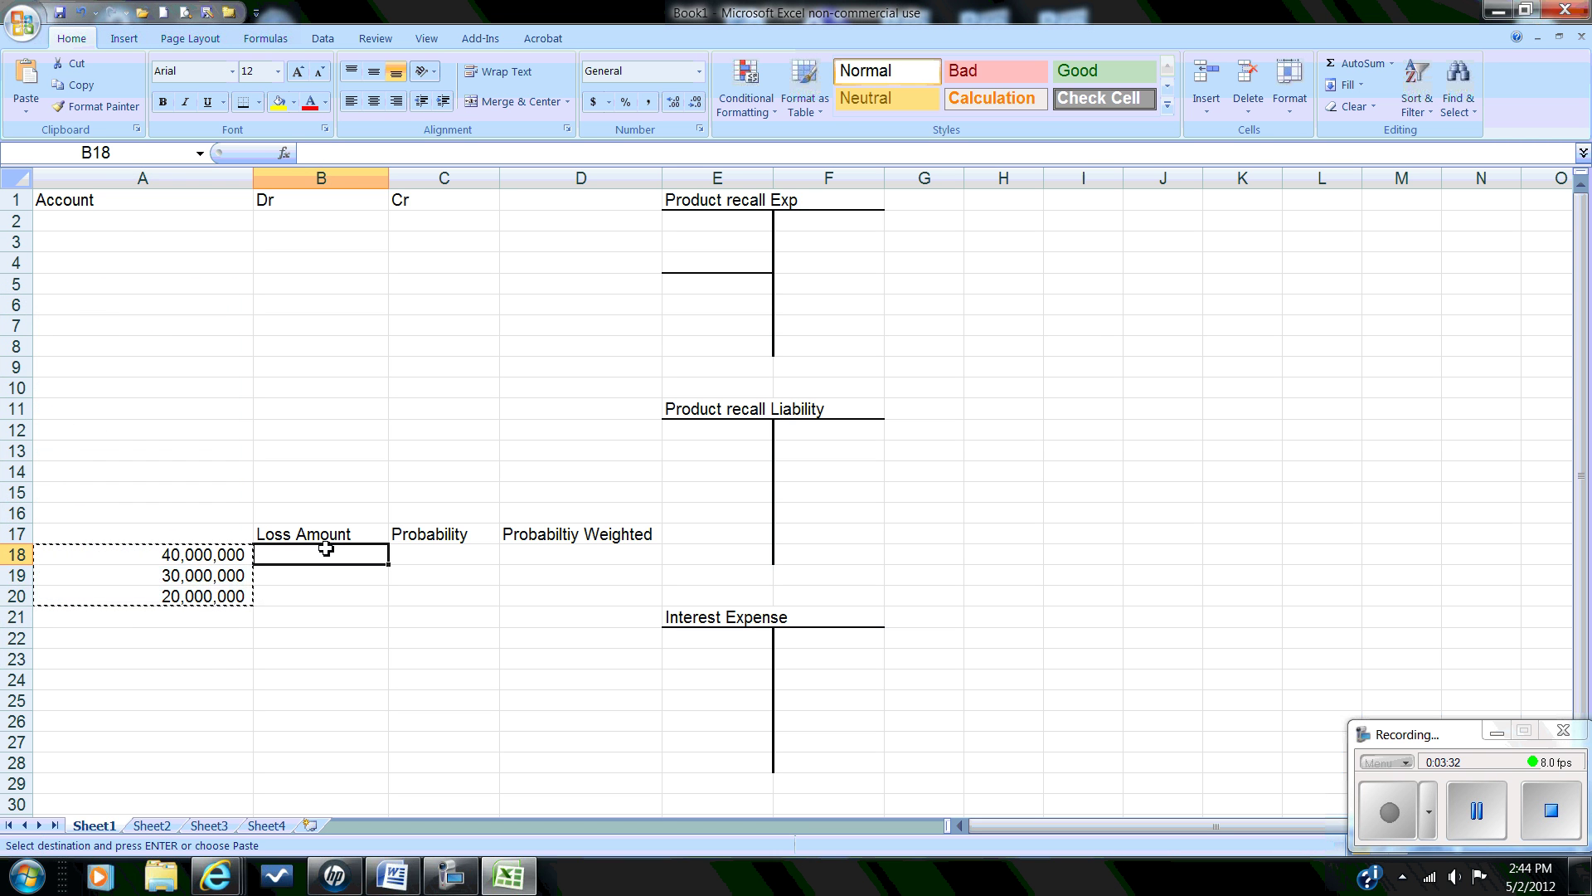
{"action": "right_click", "coordinate": [326, 548]}
{"action": "left_click", "coordinate": [152, 288]}
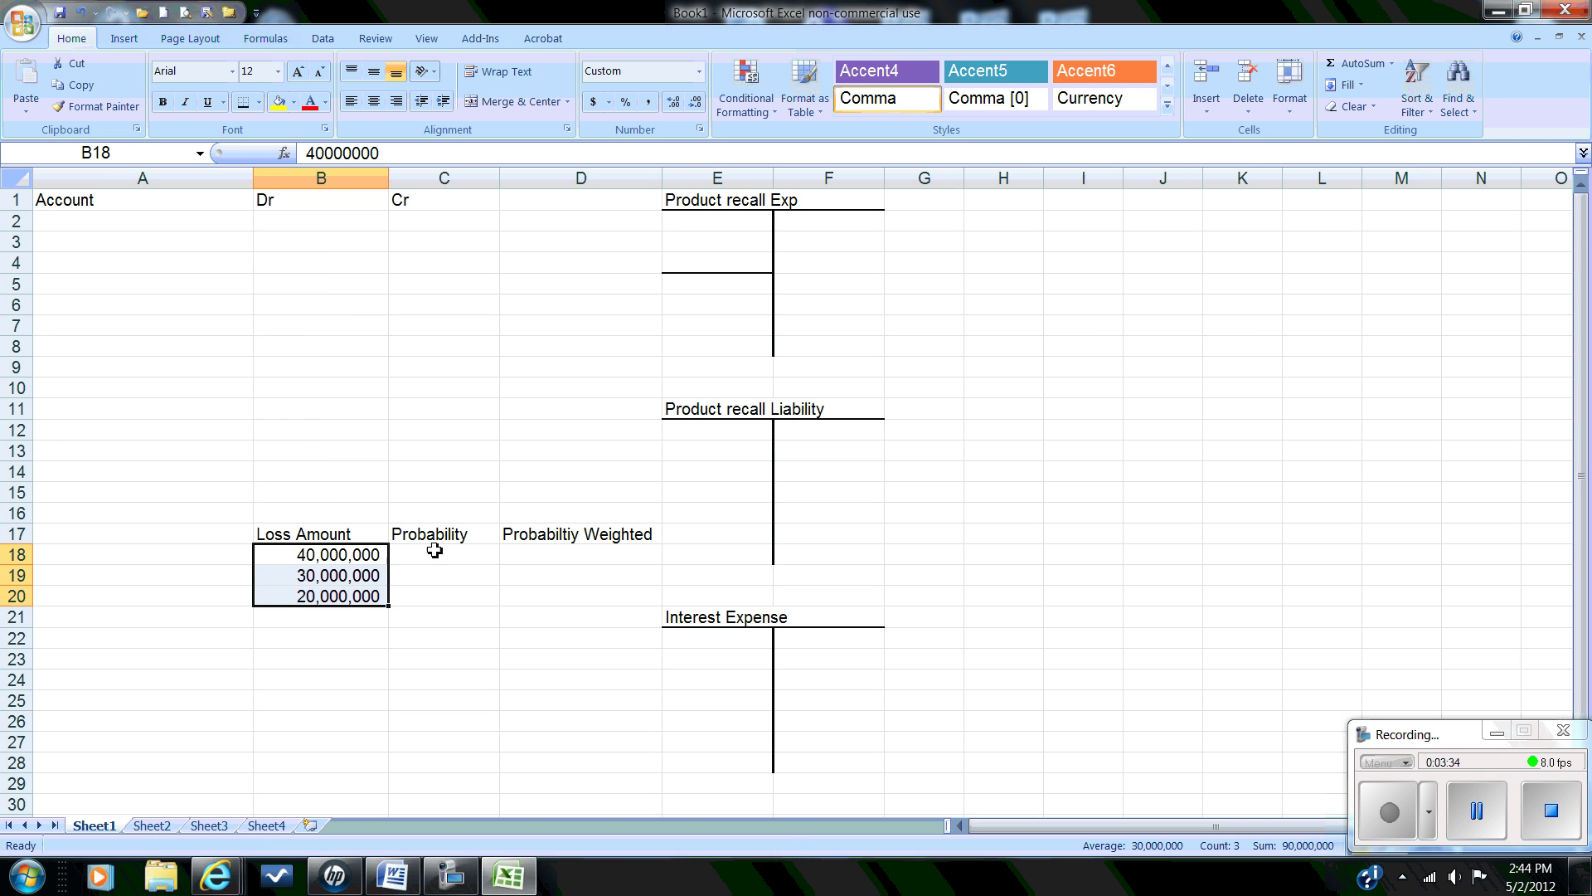
Step: Enter the probabilities .2, .5 and .3 in C18:C20 beside the loss amounts
{"action": "left_click", "coordinate": [435, 551]}
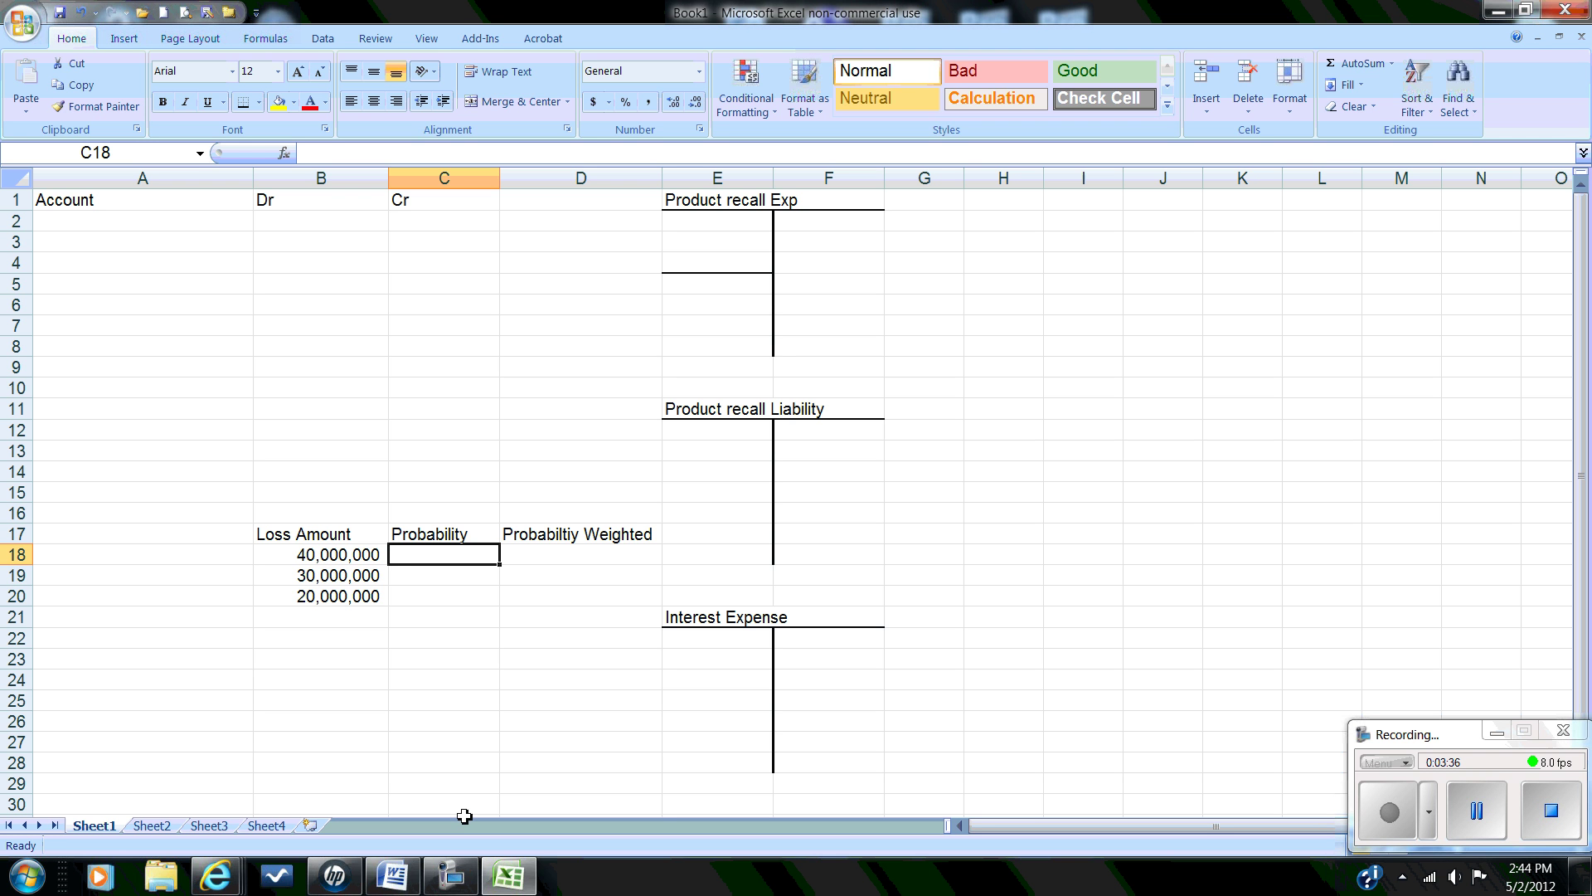
{"action": "type", "text": ".2"}
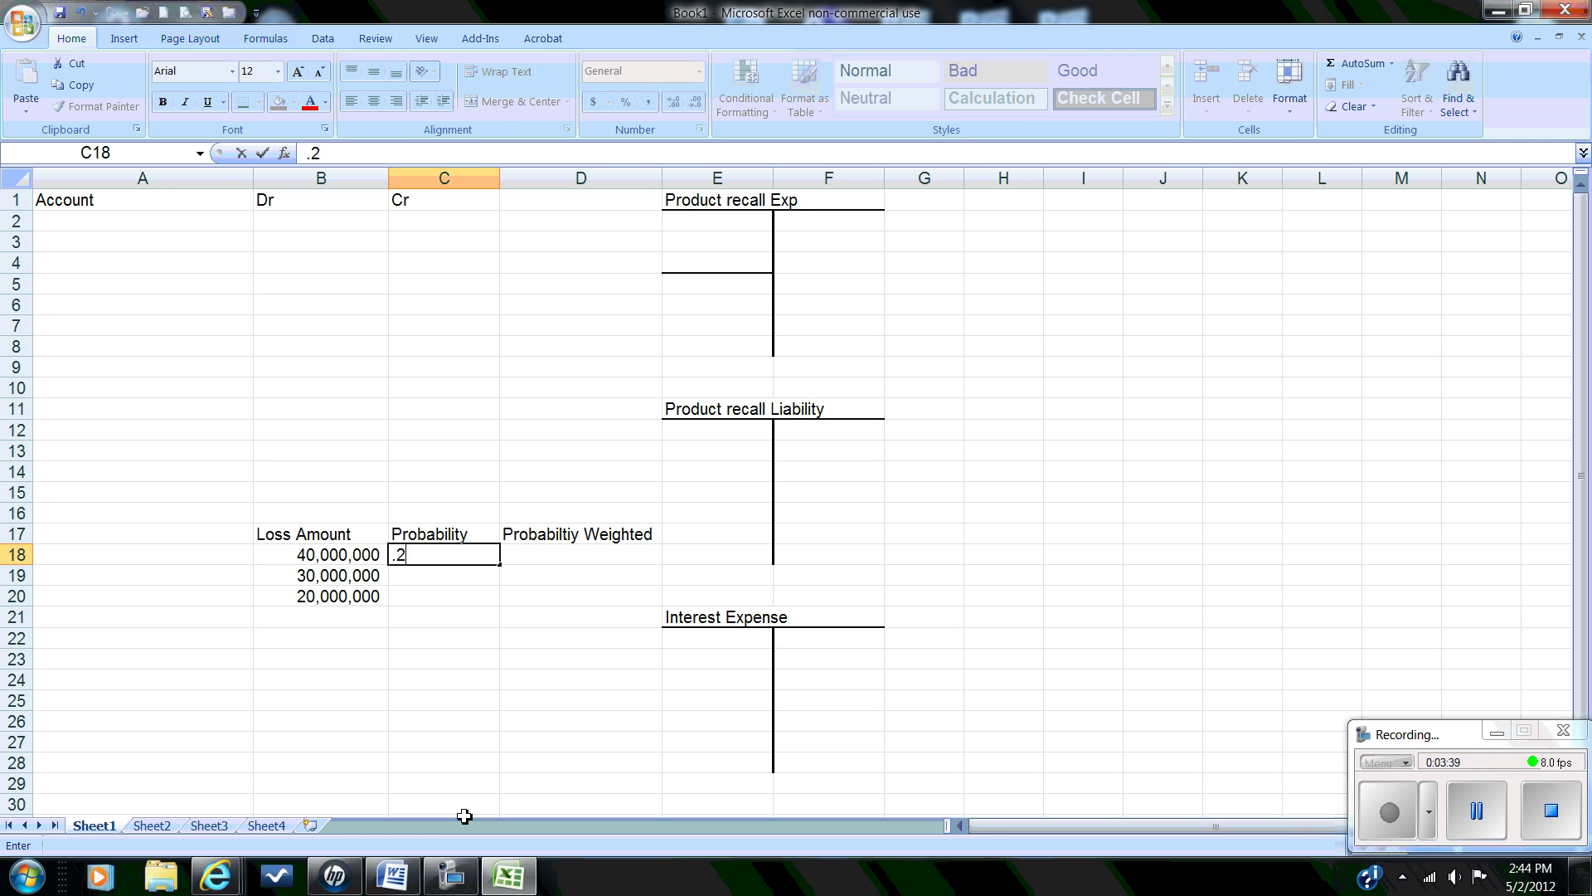
{"action": "key", "text": "Return"}
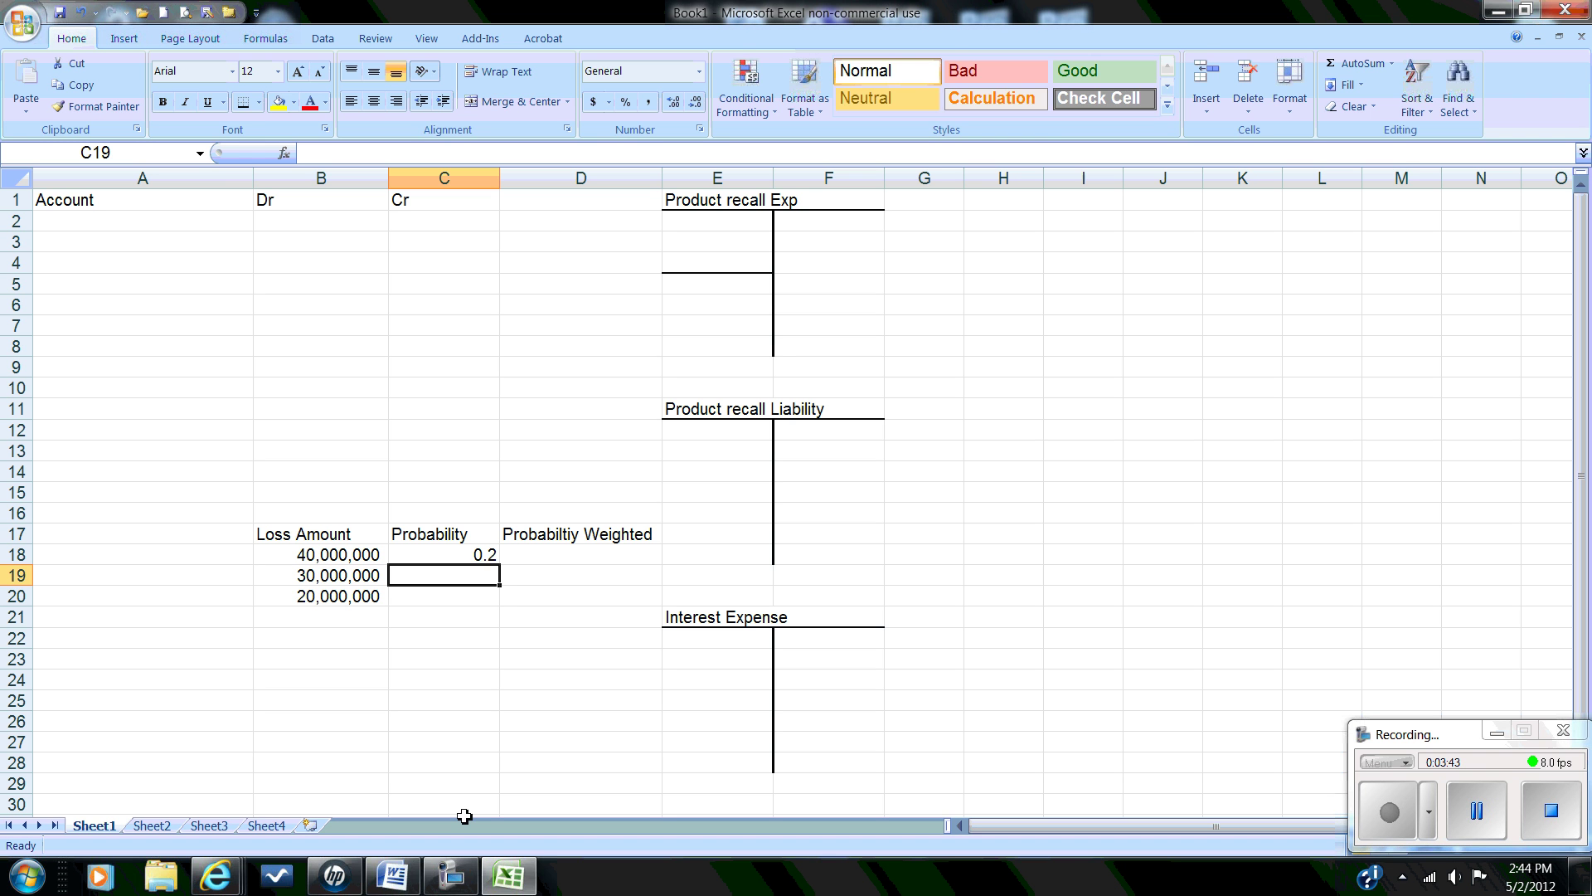
{"action": "type", "text": ".5"}
{"action": "key", "text": "Return"}
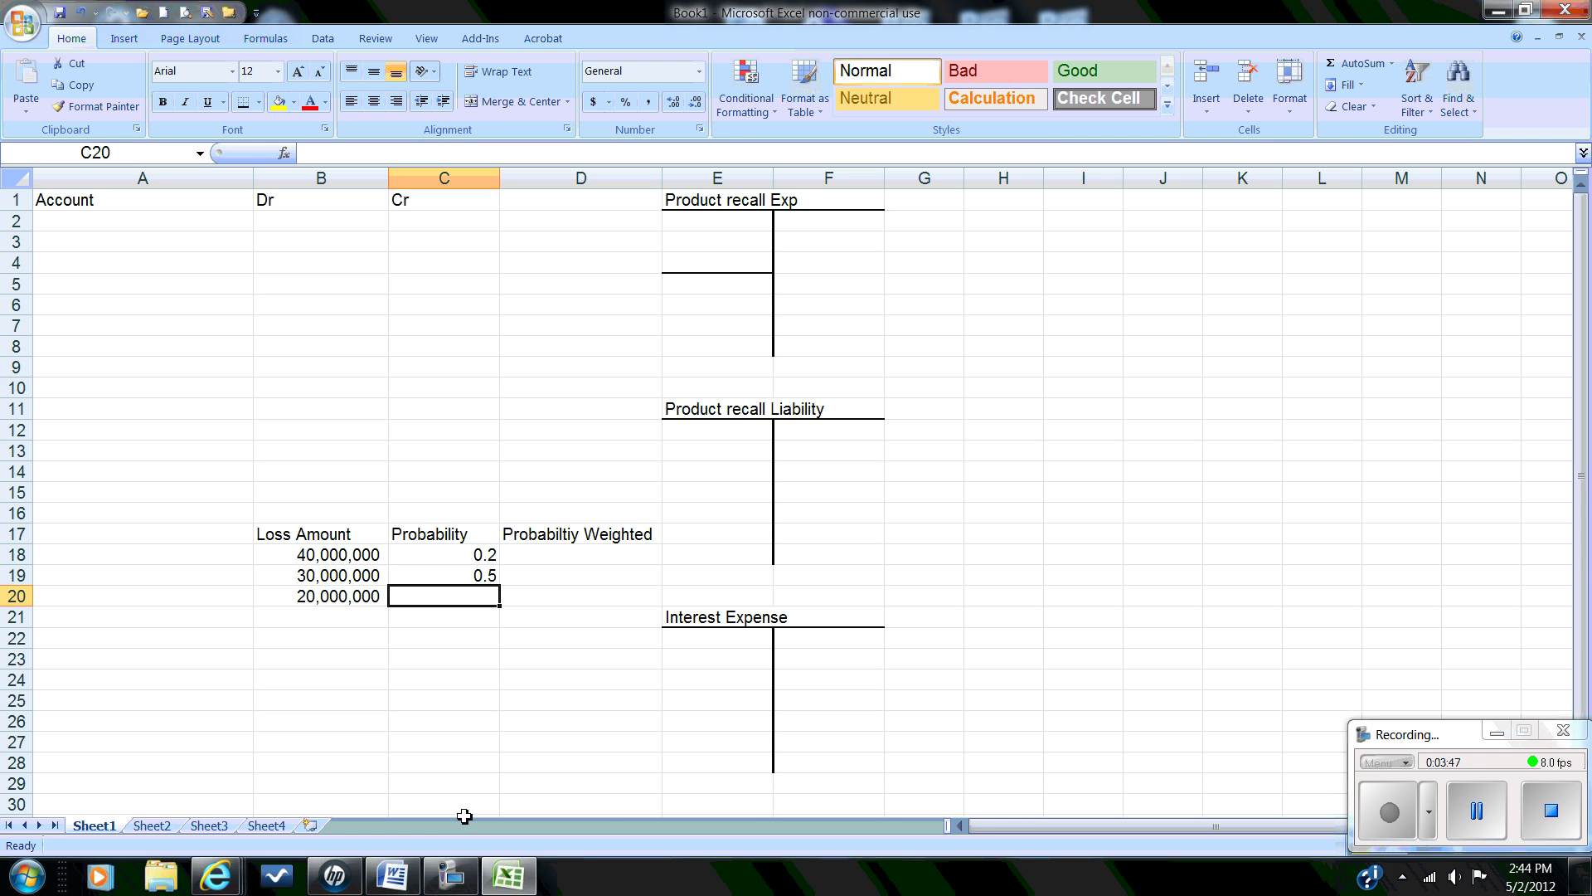
{"action": "type", "text": ".3"}
{"action": "key", "text": "Return"}
Step: Calculate the first probability-weighted amount in D18 with the formula +B18*C18
{"action": "key", "text": "Up"}
{"action": "key", "text": "Up"}
{"action": "key", "text": "Up"}
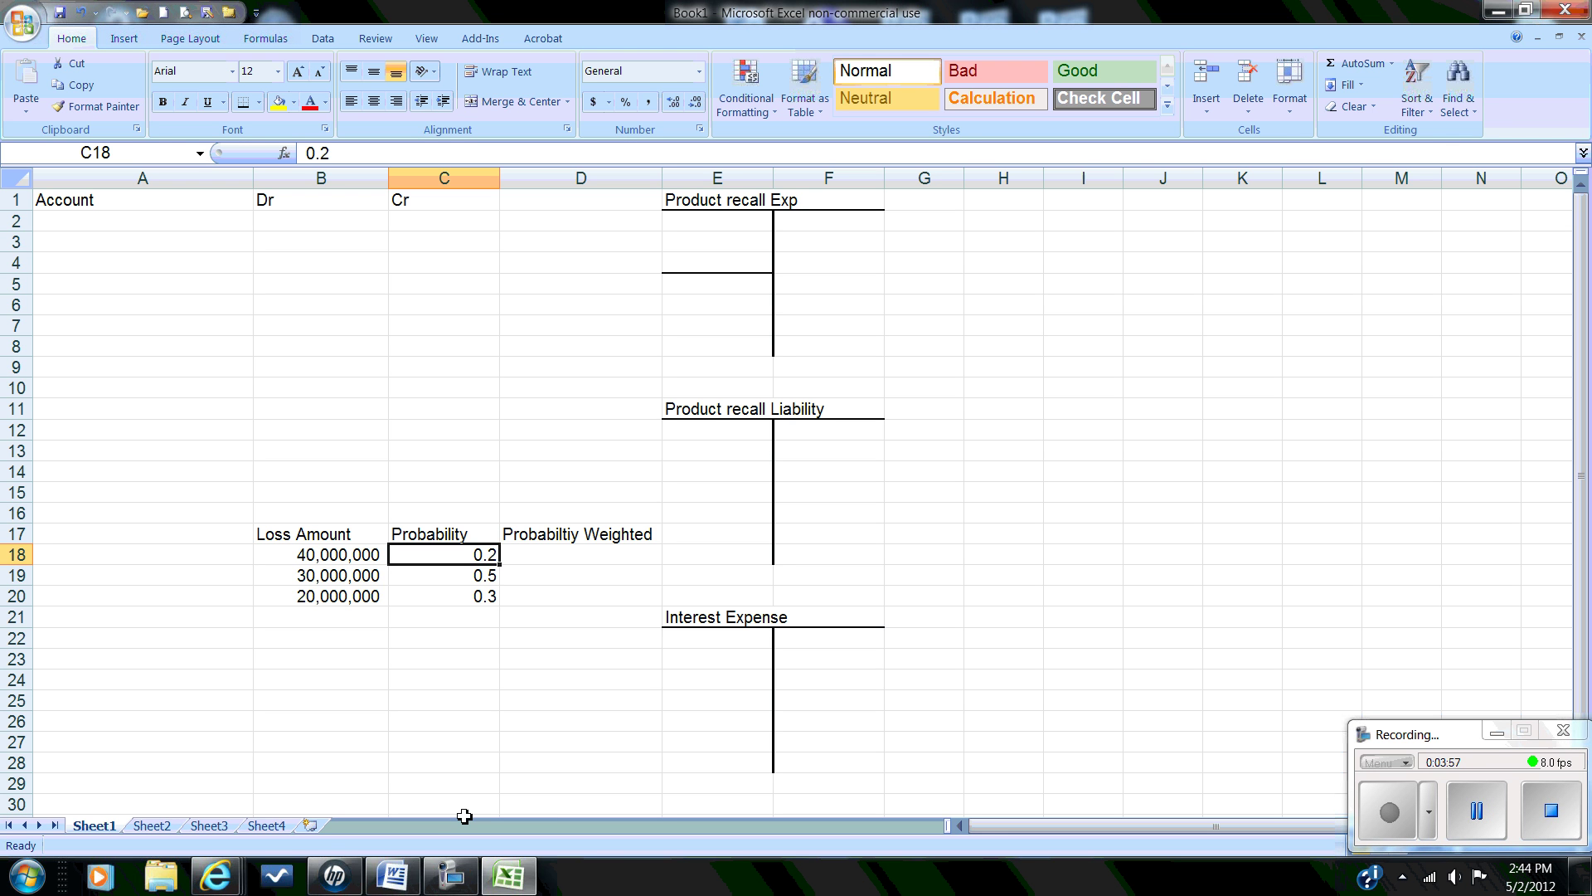
{"action": "key", "text": "Right"}
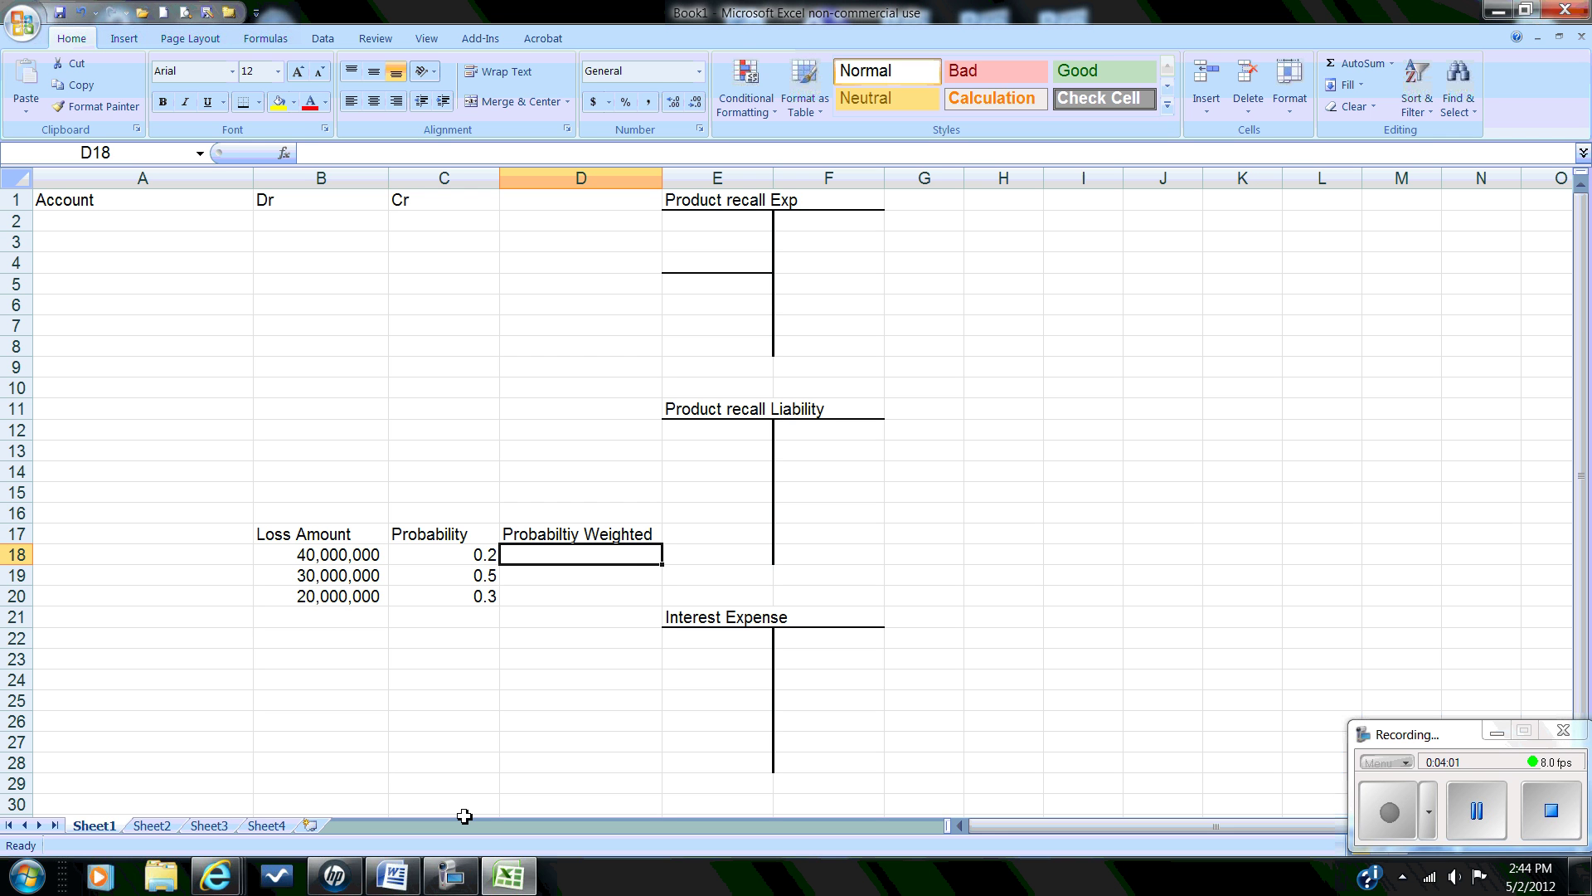
{"action": "type", "text": "+"}
{"action": "key", "text": "Left"}
{"action": "key", "text": "Left"}
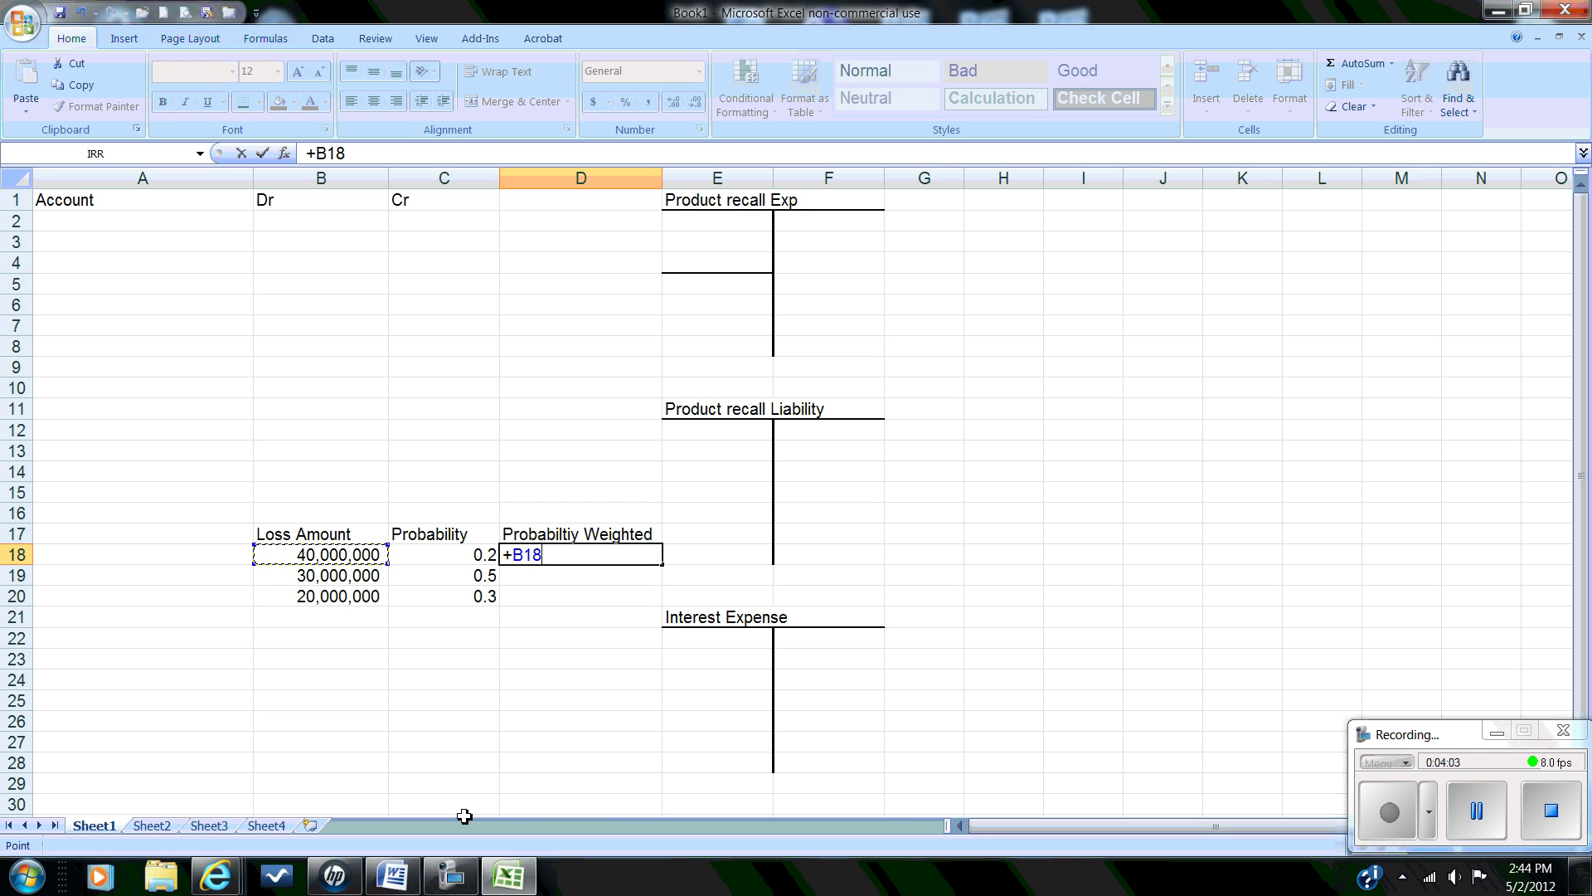
{"action": "type", "text": "*"}
{"action": "key", "text": "Left"}
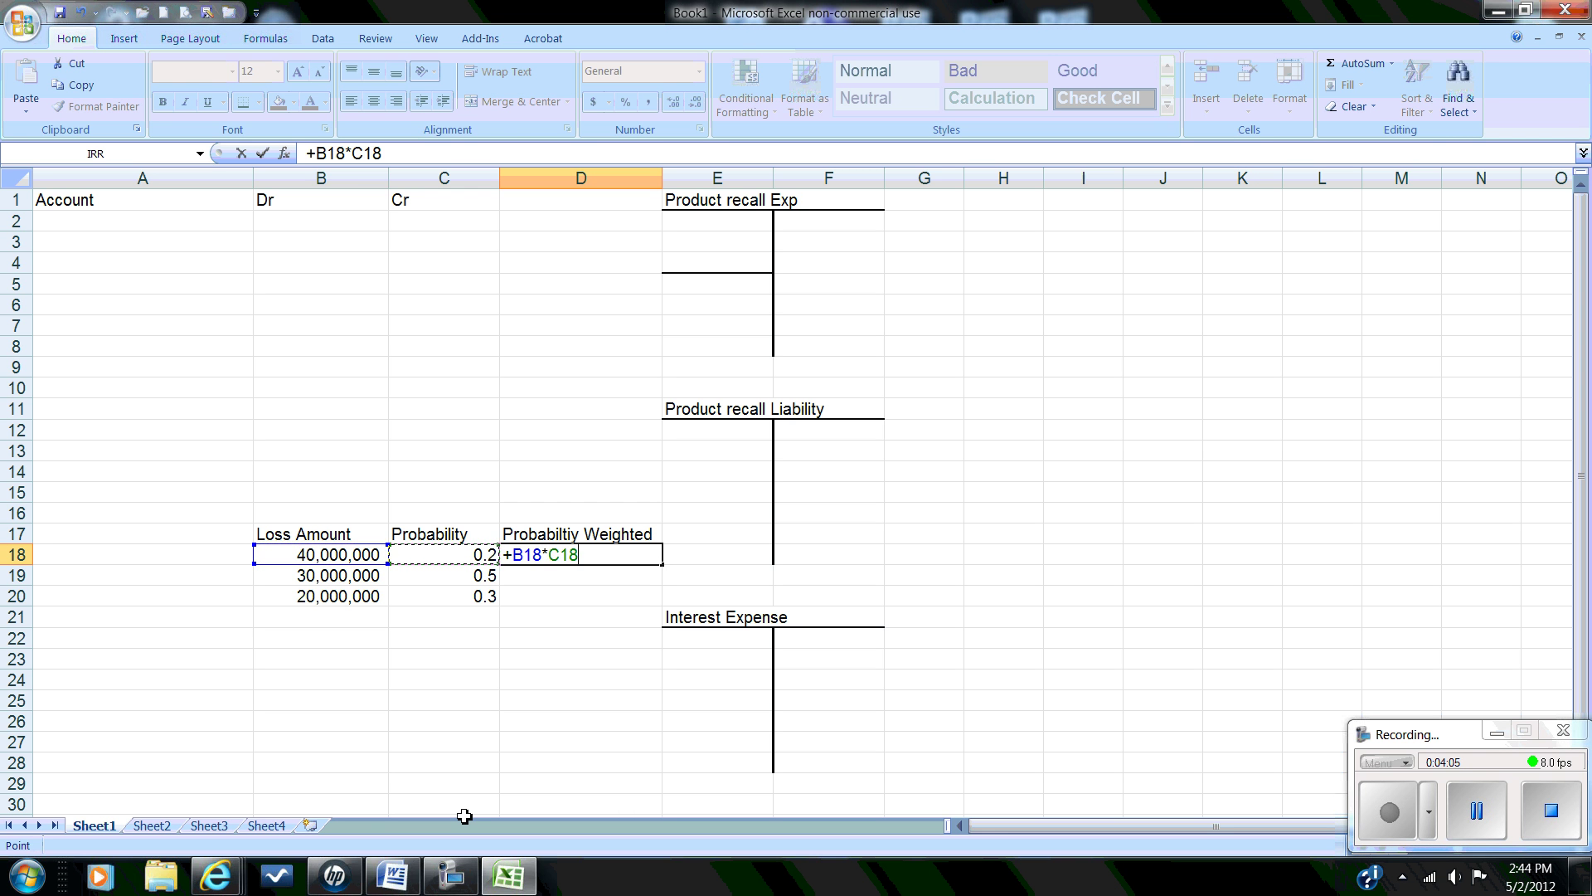
{"action": "key", "text": "Return"}
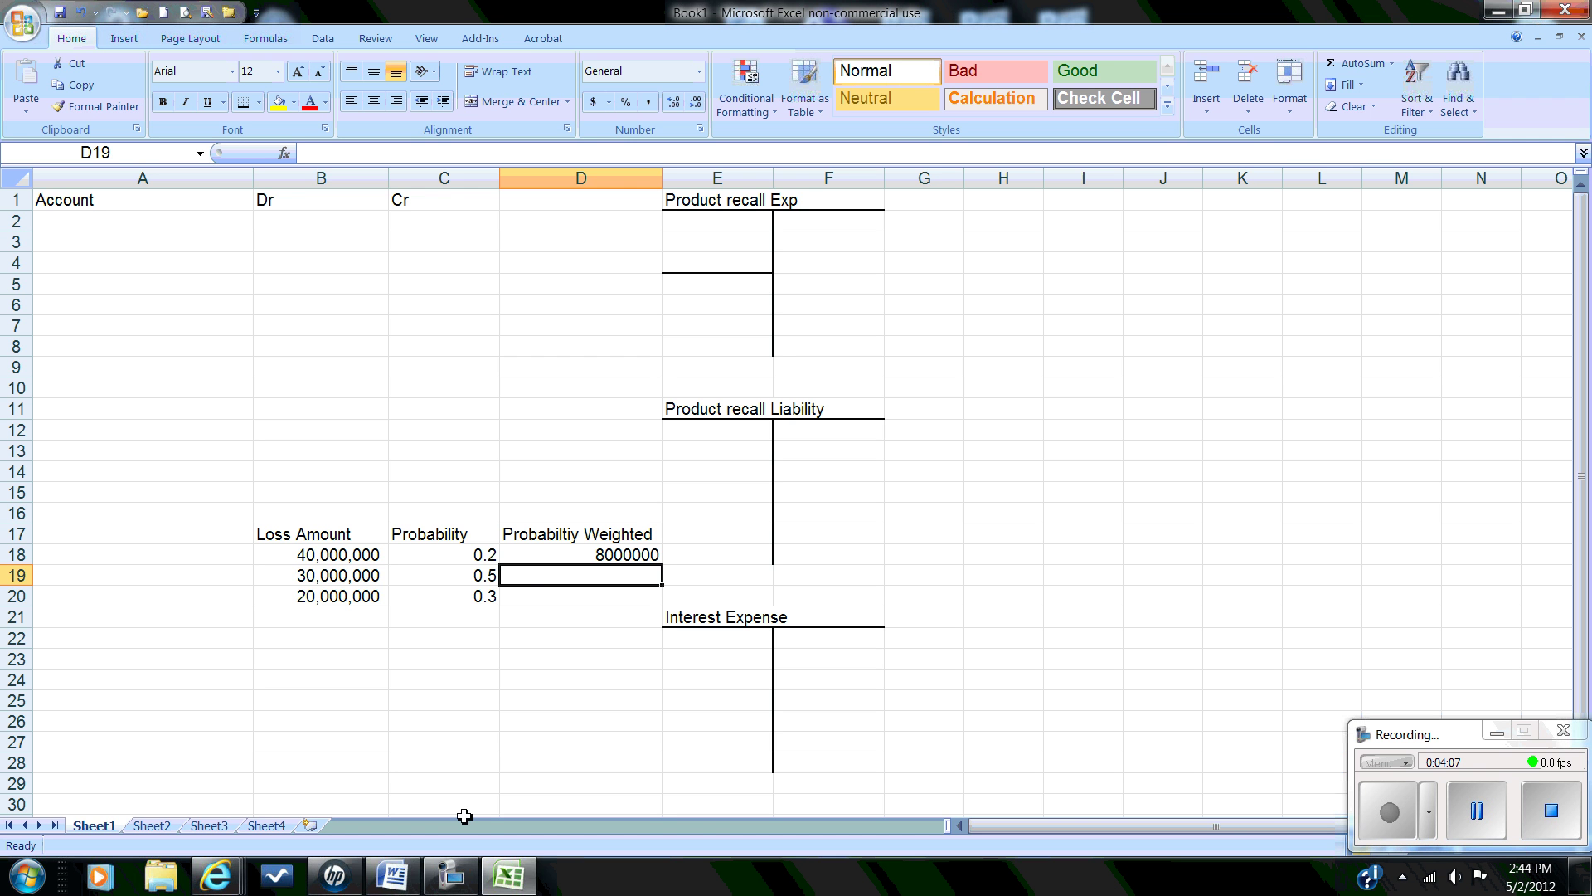
Step: Copy the weighted-amount formula from D18 to D19:D20
{"action": "left_click", "coordinate": [519, 552]}
{"action": "right_click", "coordinate": [519, 552]}
{"action": "left_click", "coordinate": [366, 267]}
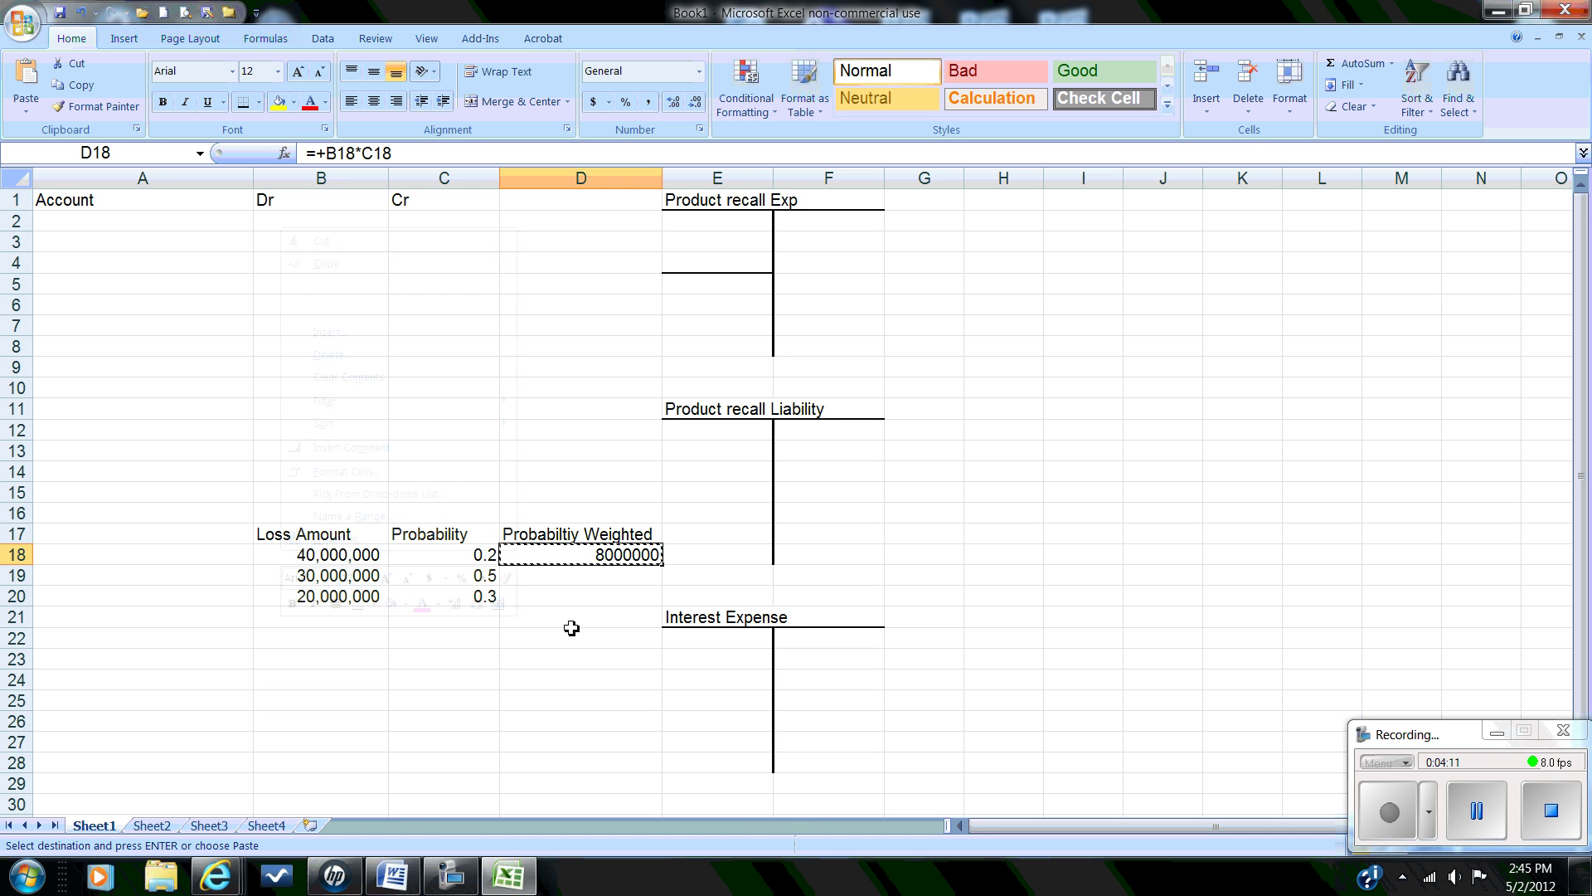
{"action": "left_click_drag", "start_coordinate": [582, 572], "coordinate": [580, 594]}
{"action": "right_click", "coordinate": [581, 595]}
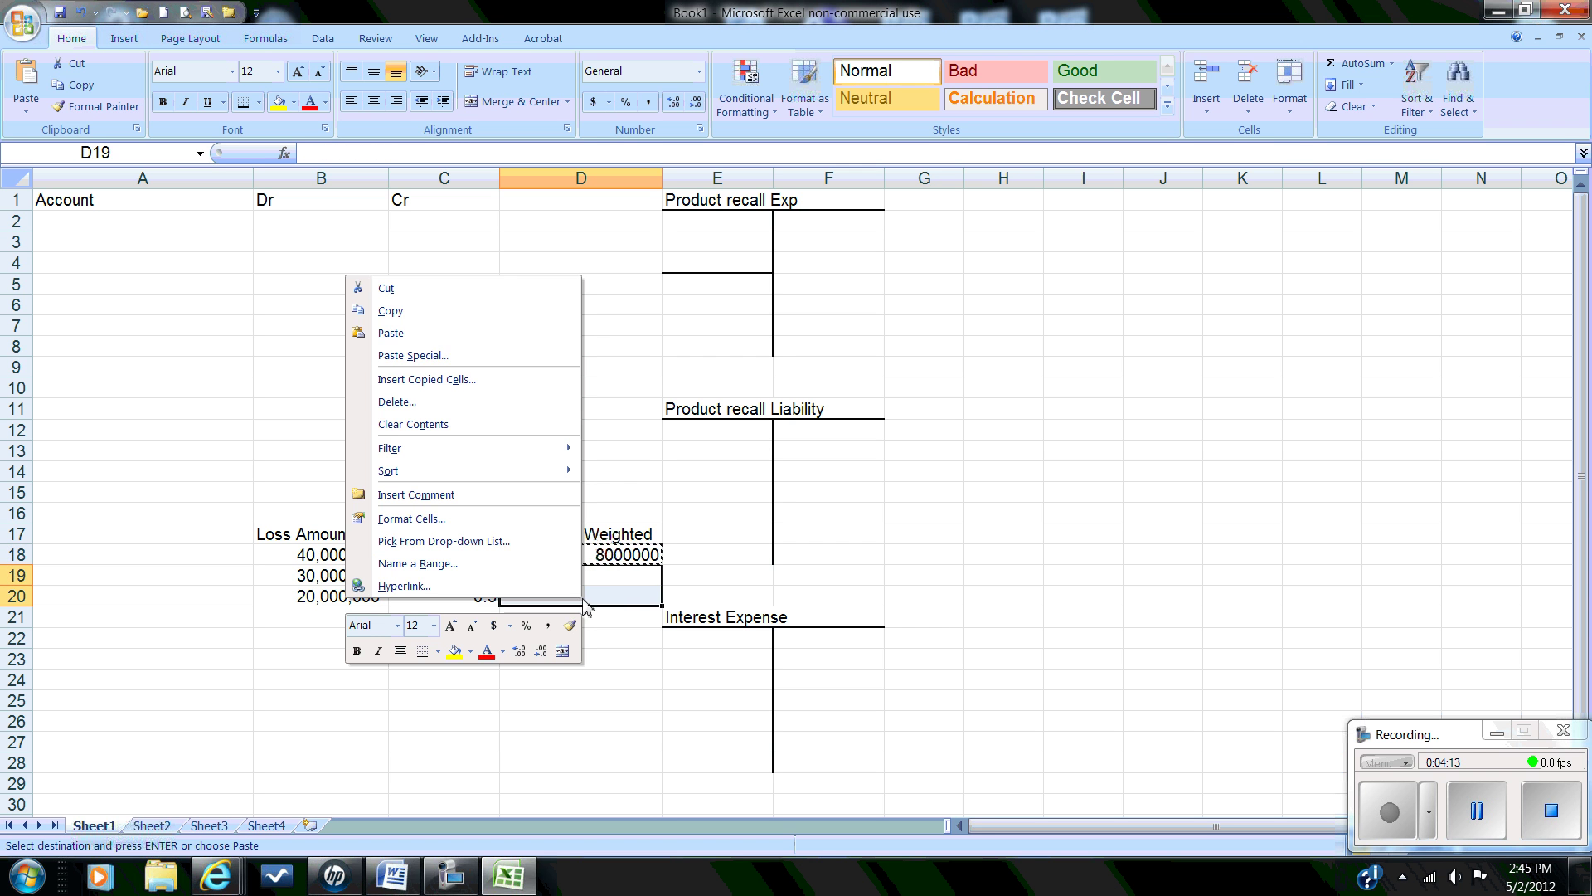
{"action": "left_click", "coordinate": [409, 336]}
Step: Format D18:D20 with the comma style and no decimals, and the probabilities in C18:C20 as percentages
{"action": "left_click", "coordinate": [561, 554]}
{"action": "left_click_drag", "start_coordinate": [567, 579], "coordinate": [568, 601]}
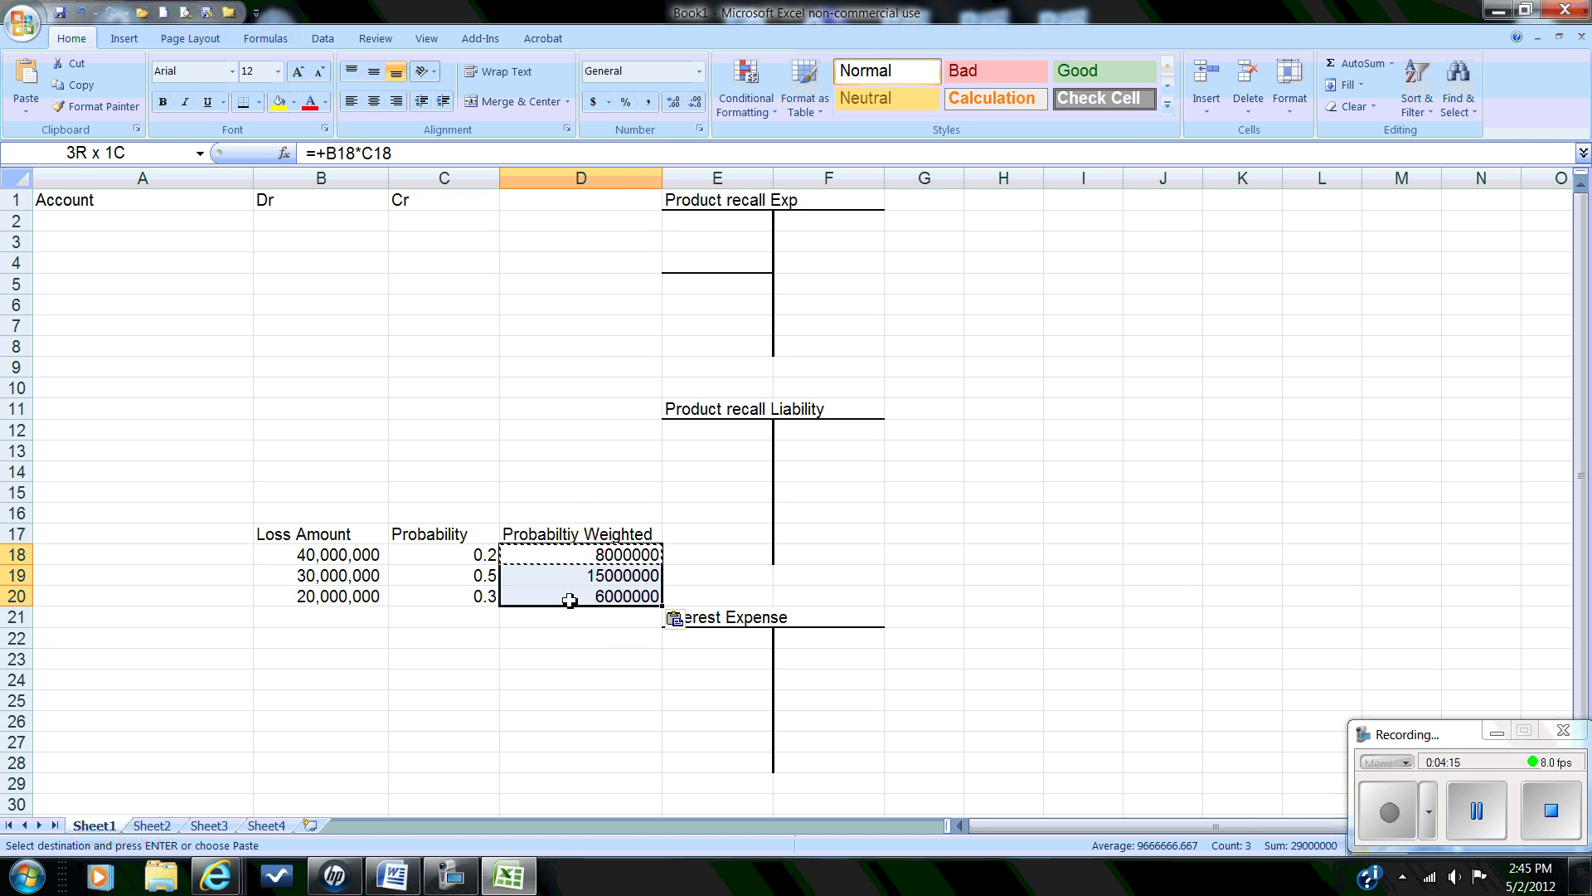
{"action": "left_click", "coordinate": [648, 101]}
{"action": "left_click", "coordinate": [695, 102]}
{"action": "left_click", "coordinate": [695, 101]}
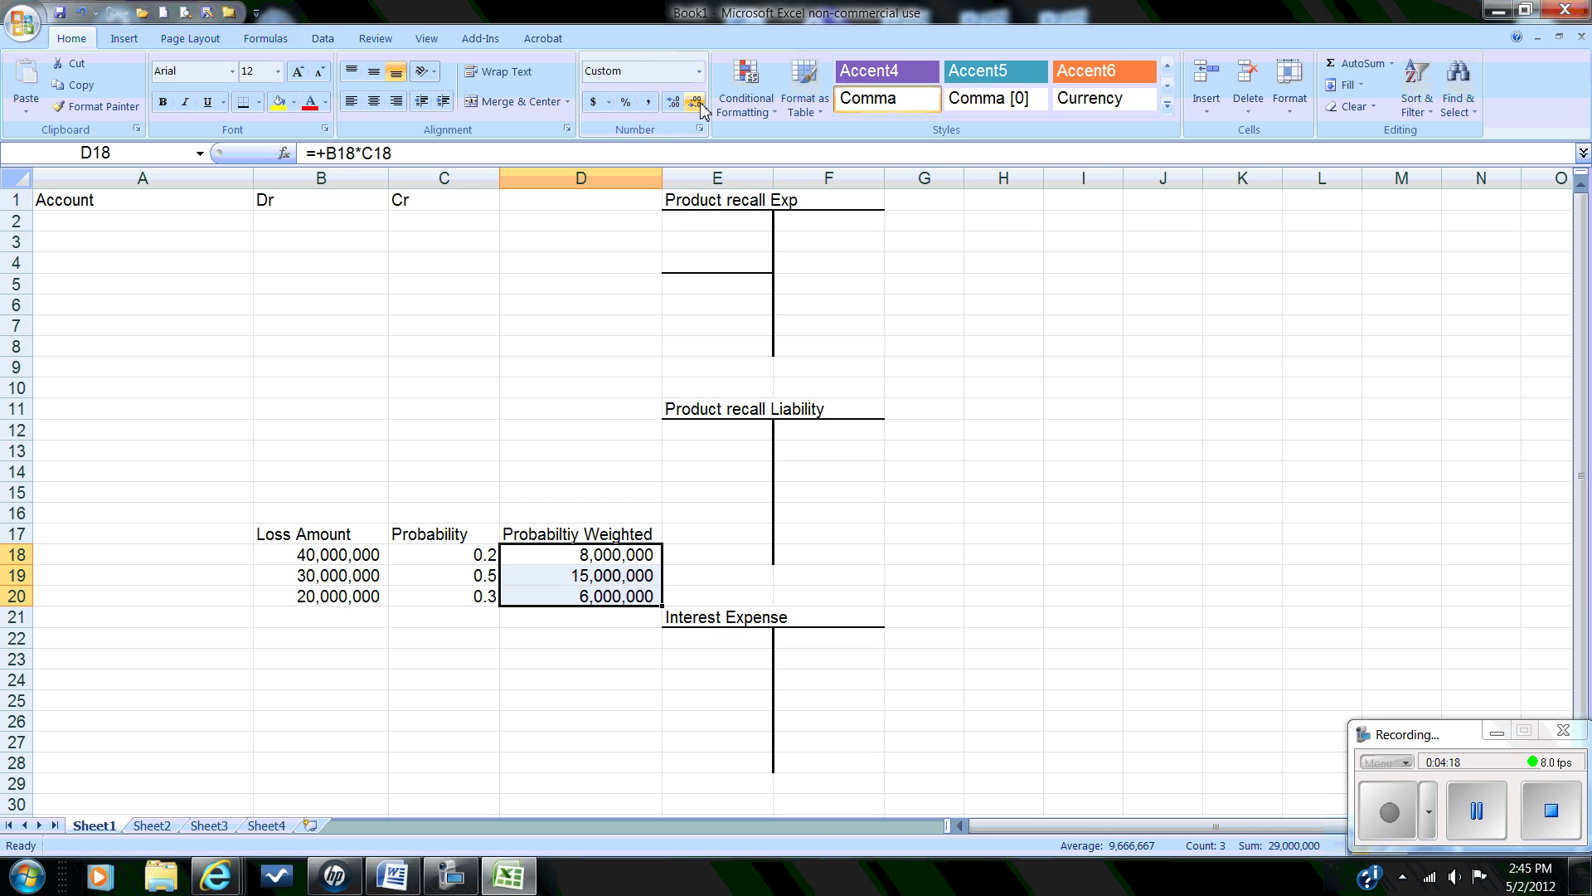
{"action": "left_click_drag", "start_coordinate": [441, 551], "coordinate": [442, 597]}
{"action": "left_click", "coordinate": [625, 101]}
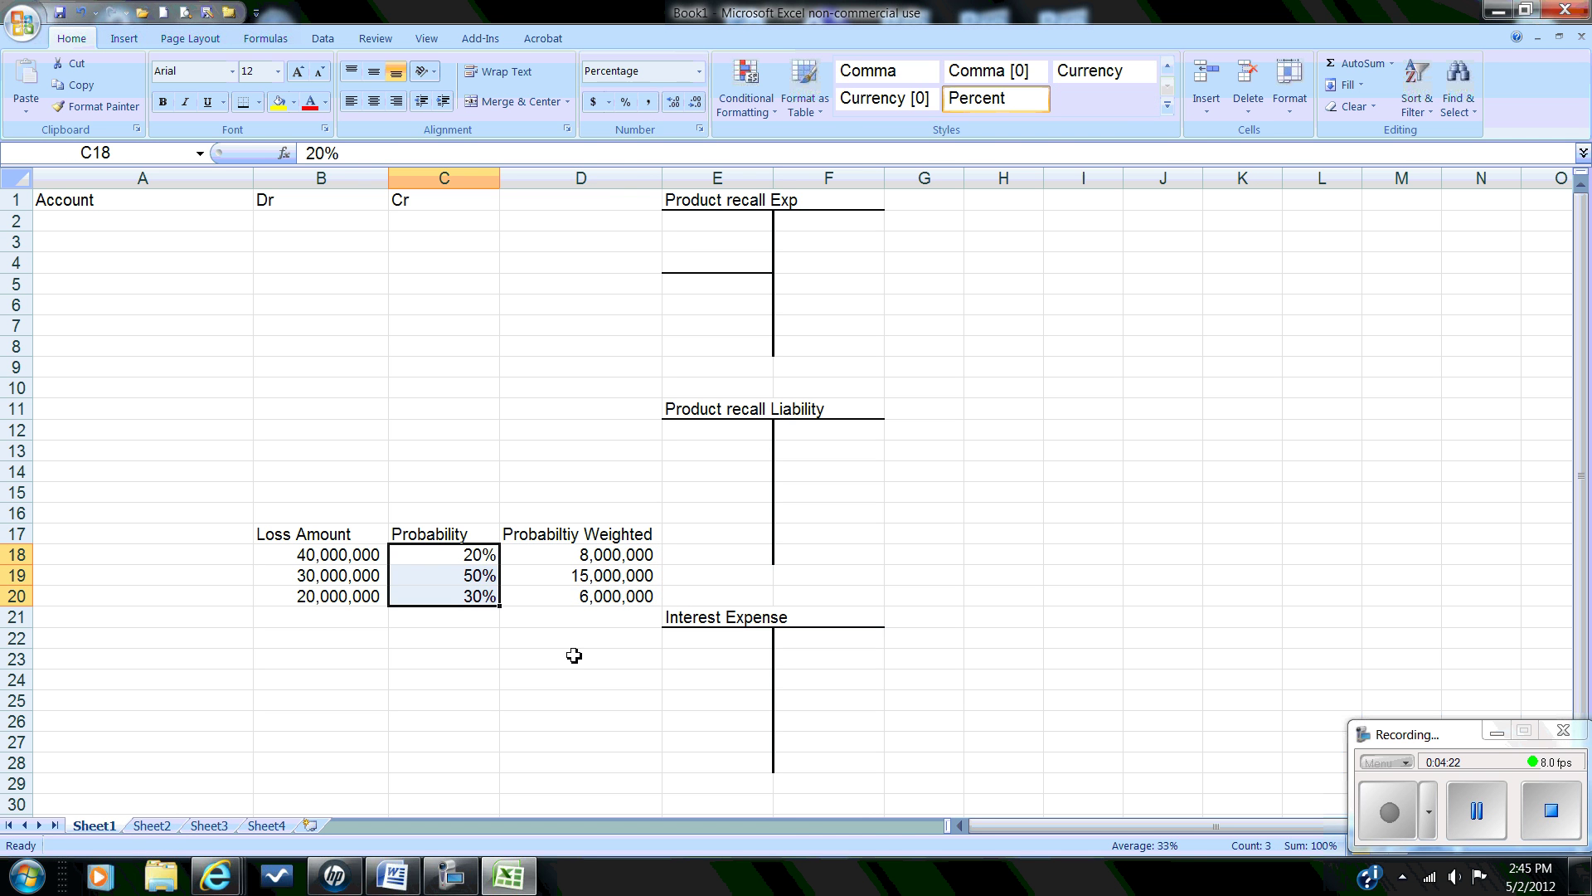
Step: Total the weighted amounts D18:D20 in D21 with AutoSum, with a bottom border under D20
{"action": "left_click", "coordinate": [578, 599]}
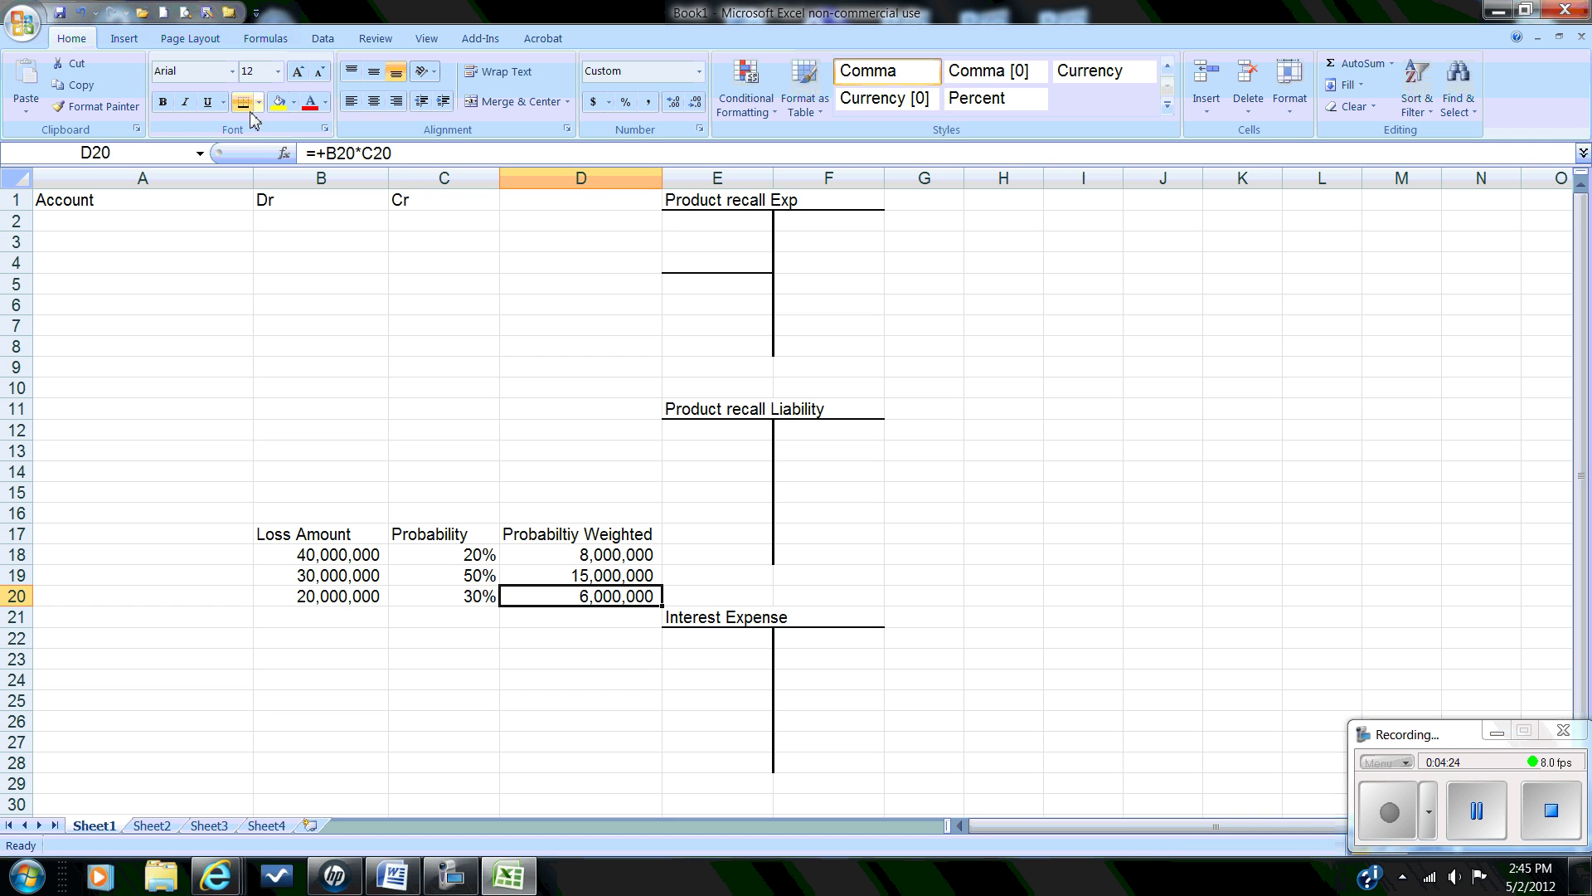
{"action": "left_click", "coordinate": [572, 615]}
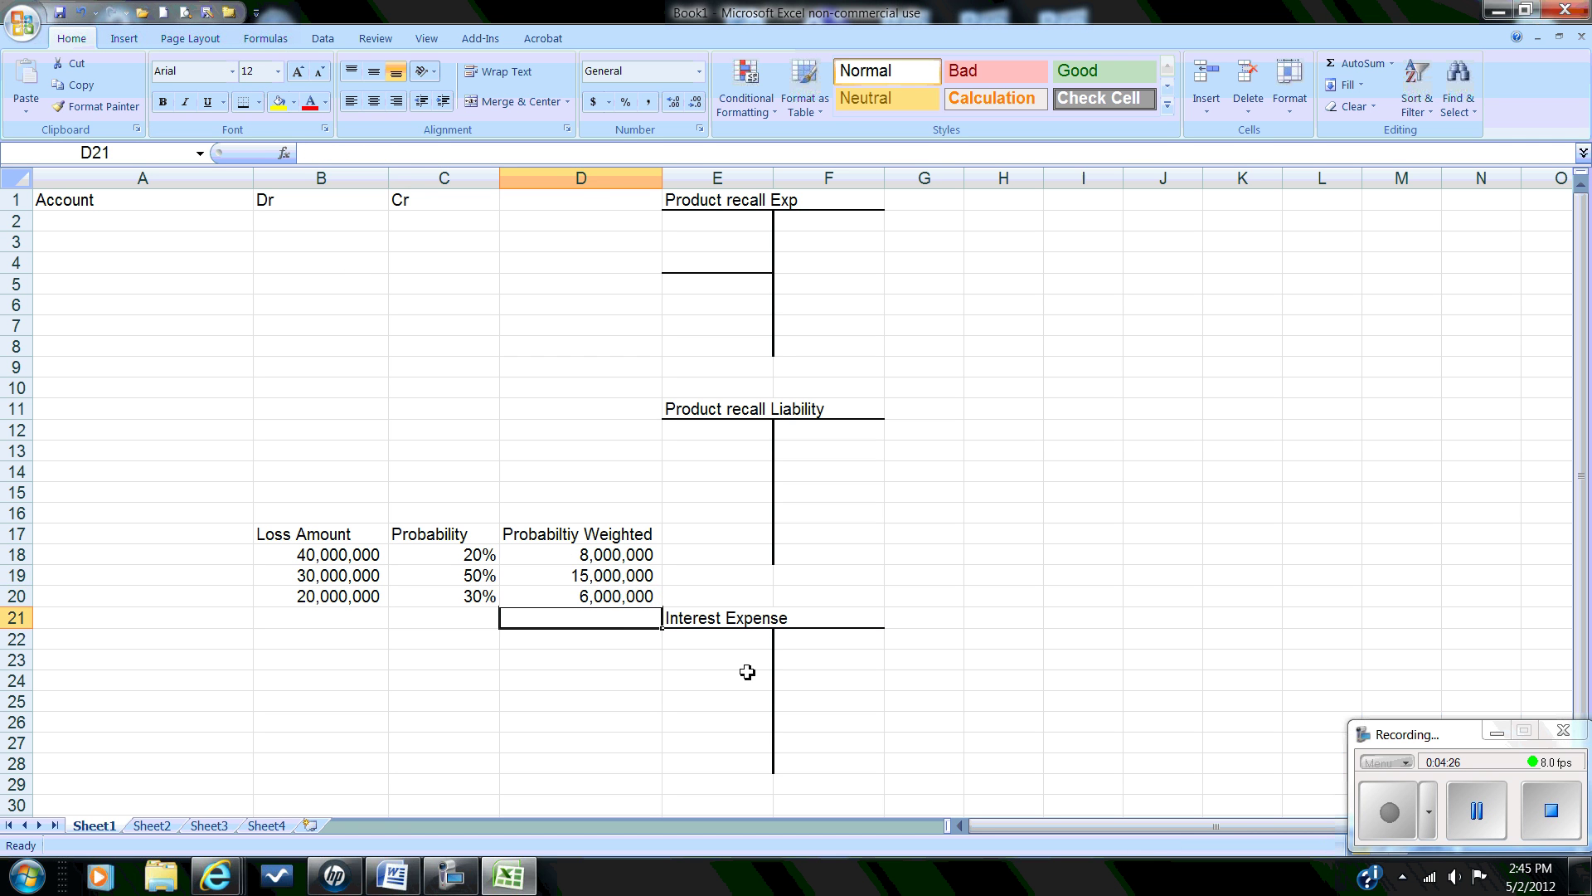
{"action": "left_click", "coordinate": [1358, 63]}
{"action": "left_click", "coordinate": [1358, 64]}
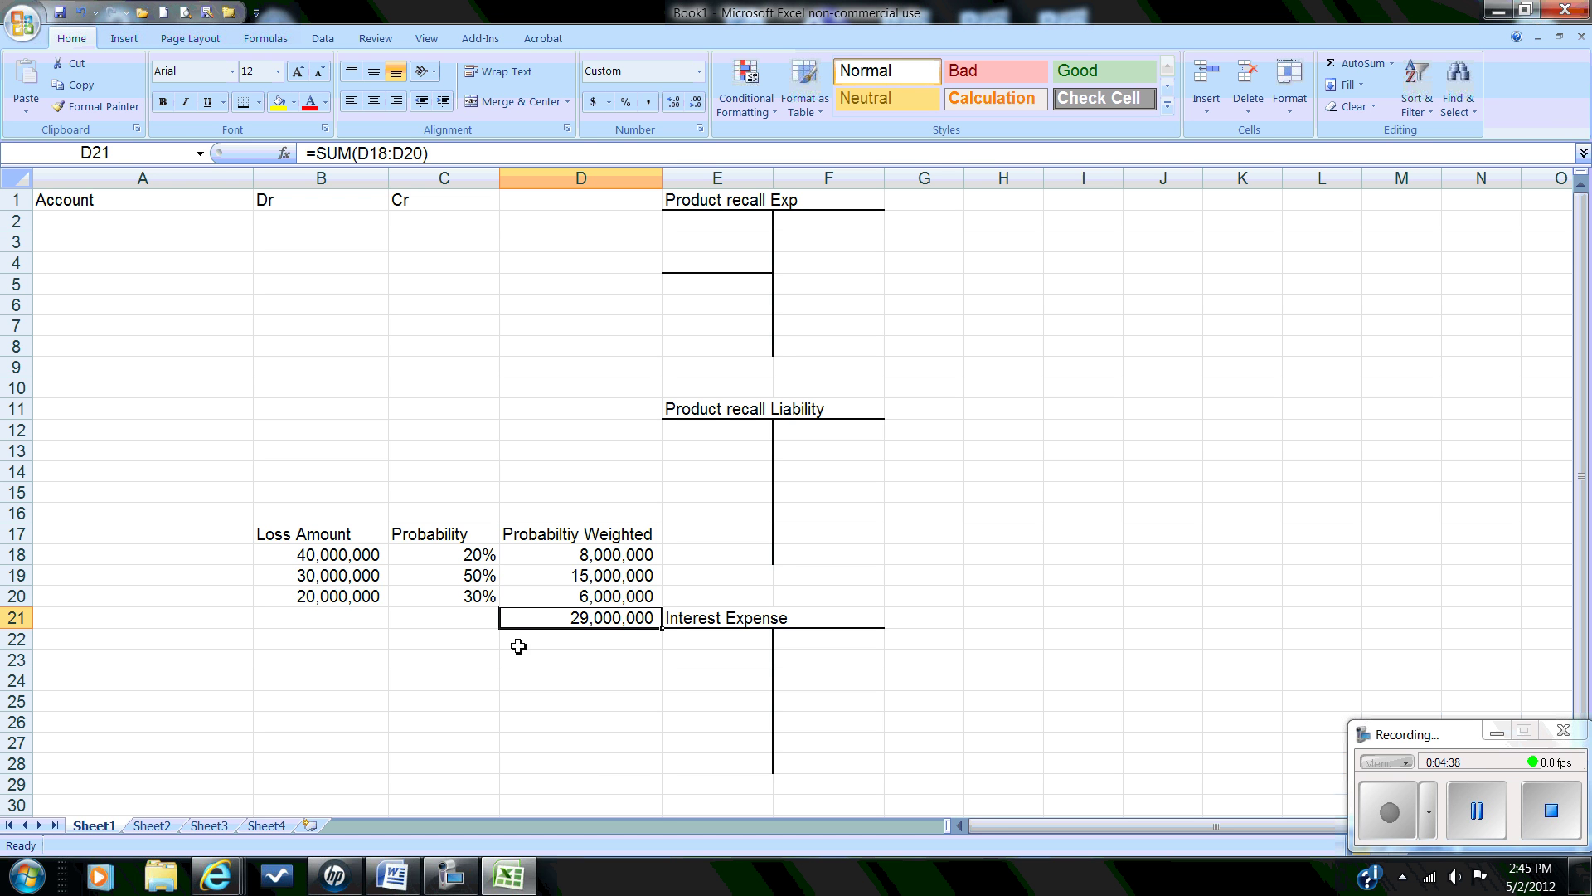
{"action": "left_click", "coordinate": [476, 644]}
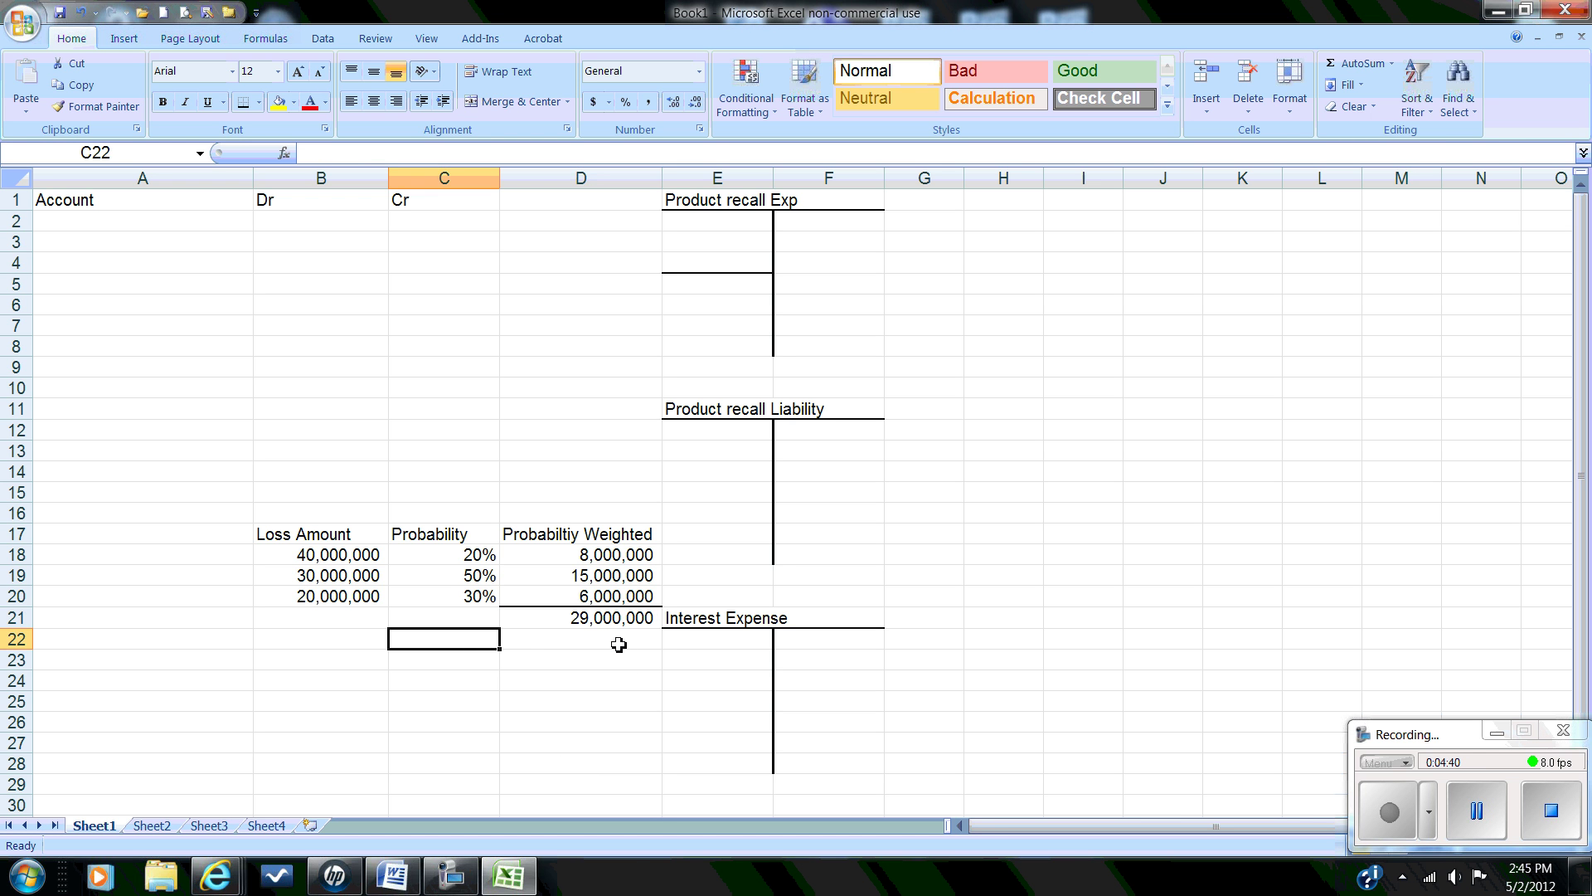
Step: Enter the label PV Liability in C23, two rows below the weighted-amount total
{"action": "left_click", "coordinate": [465, 664]}
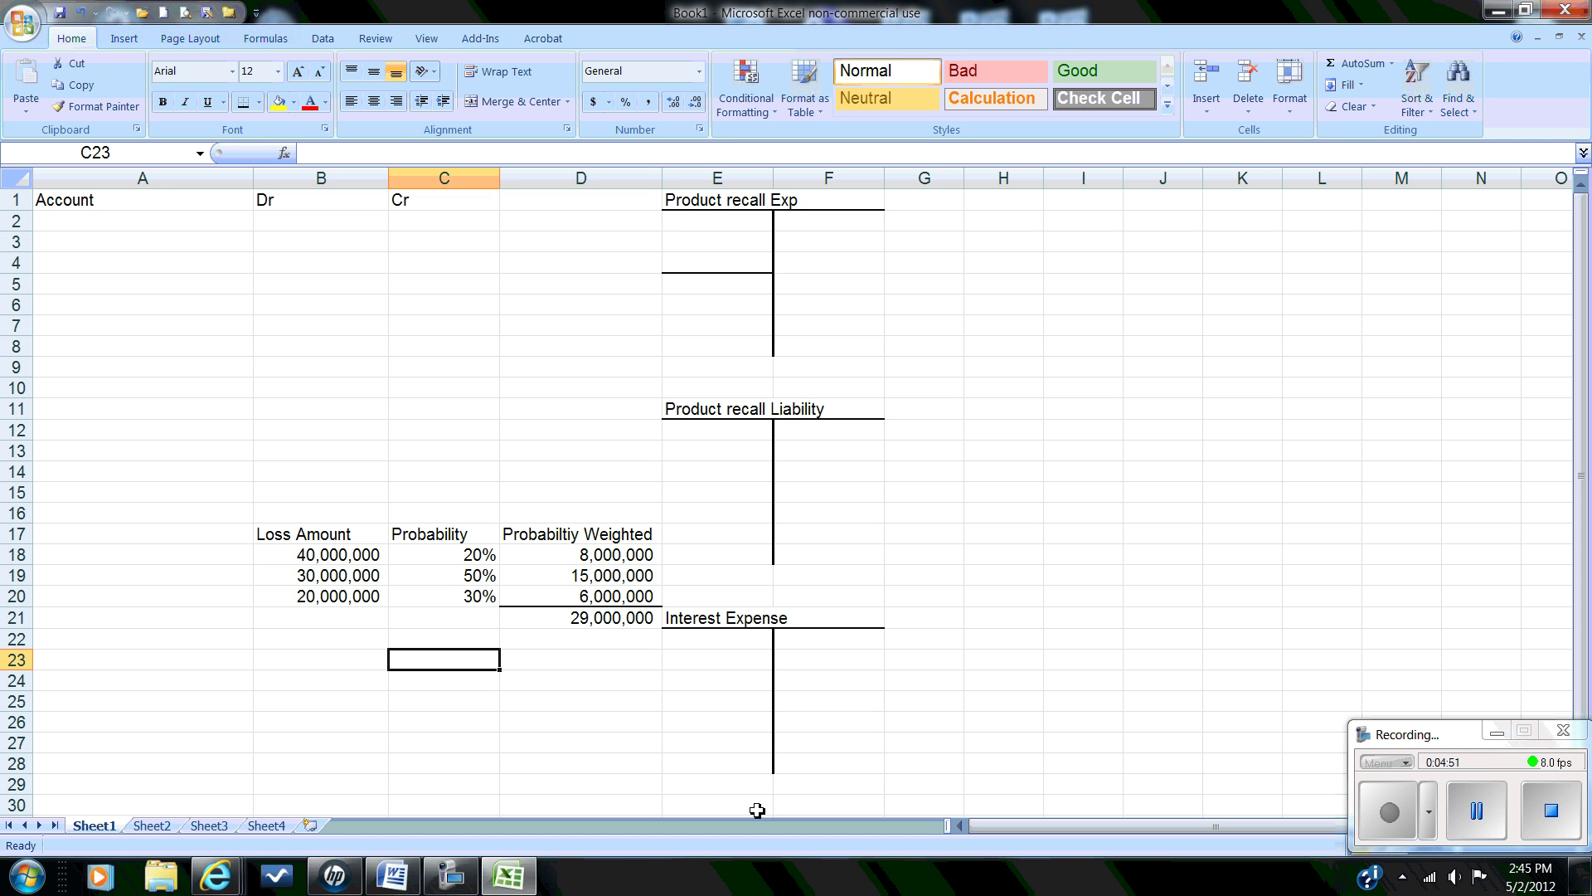
{"action": "type", "text": "PV Liability"}
{"action": "key", "text": "Tab"}
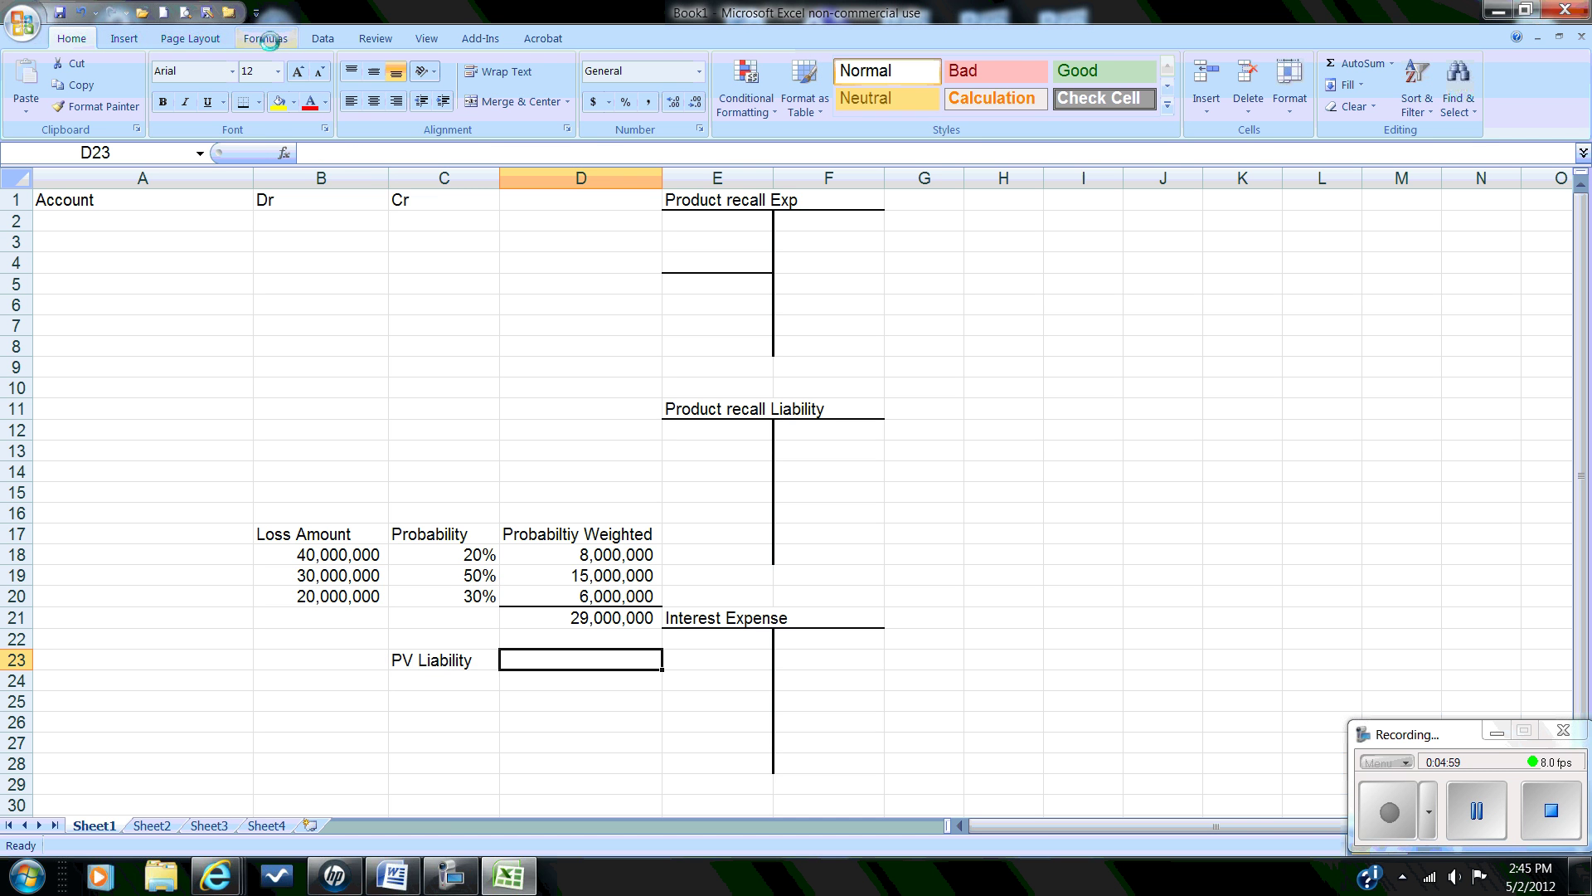
Step: Calculate the liability's present value in D23 with the PV function: rate .05, 1 period, and D21 as future value
{"action": "left_click", "coordinate": [269, 39]}
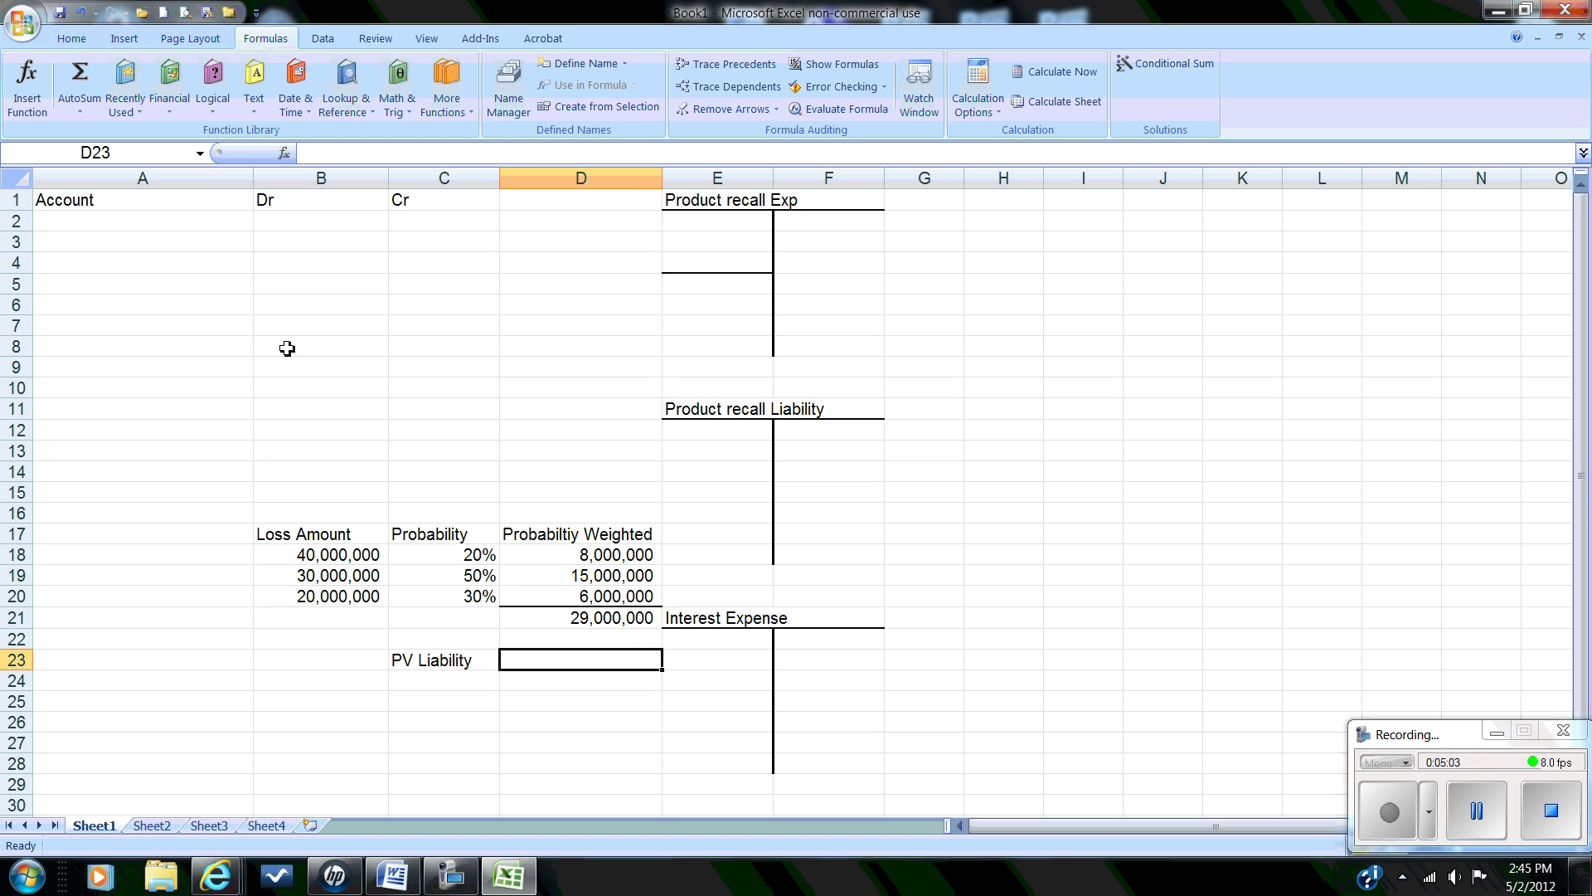
{"action": "left_click", "coordinate": [170, 116]}
{"action": "left_click_drag", "start_coordinate": [184, 228], "coordinate": [184, 444]}
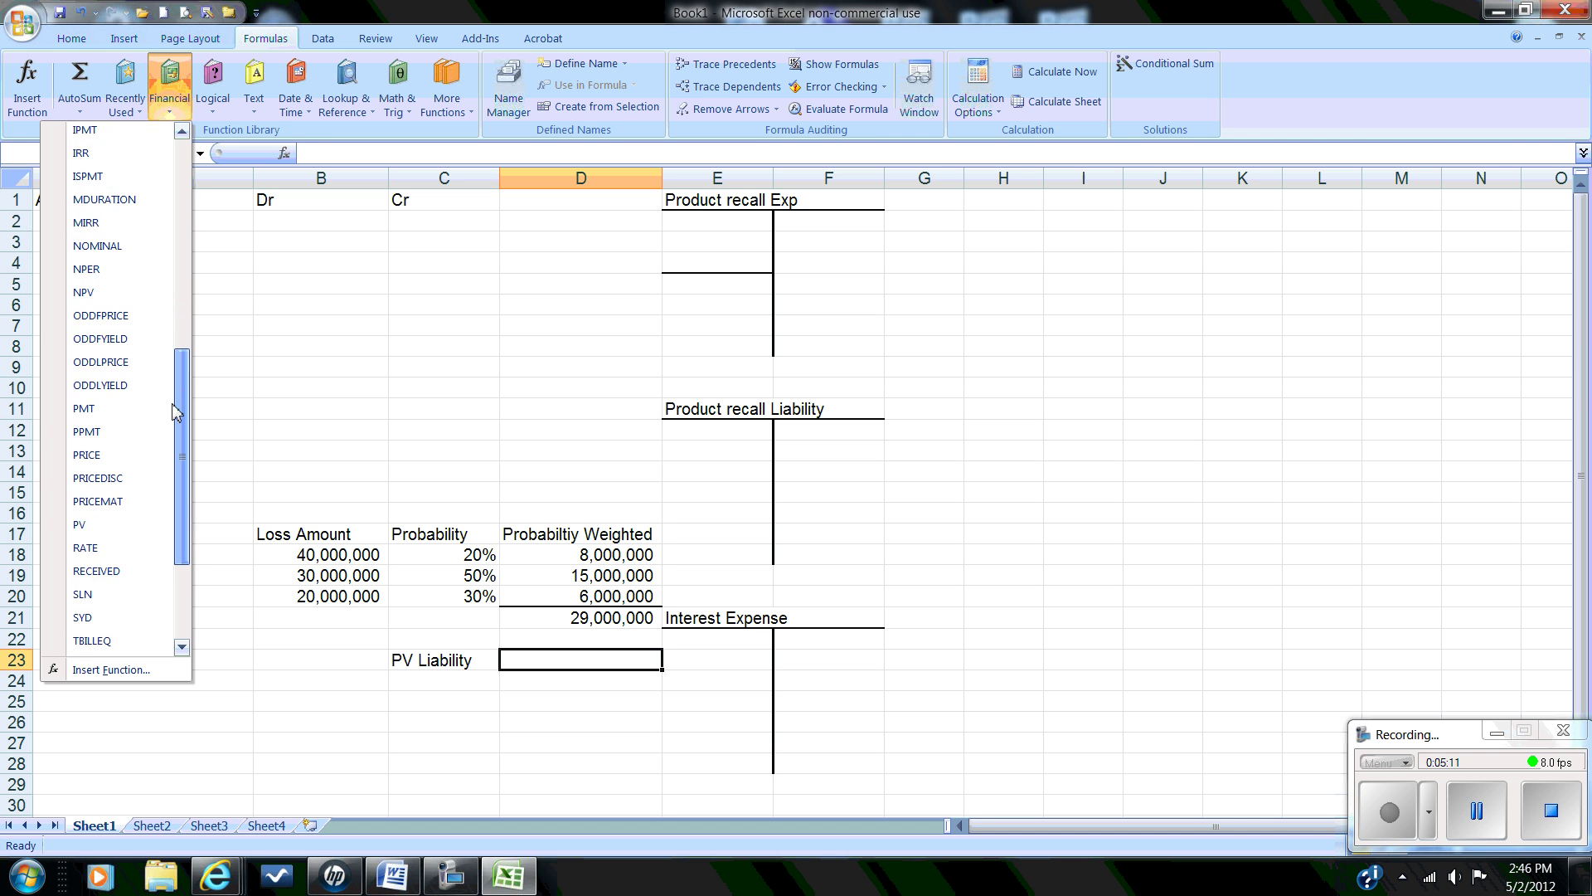
{"action": "left_click", "coordinate": [58, 509]}
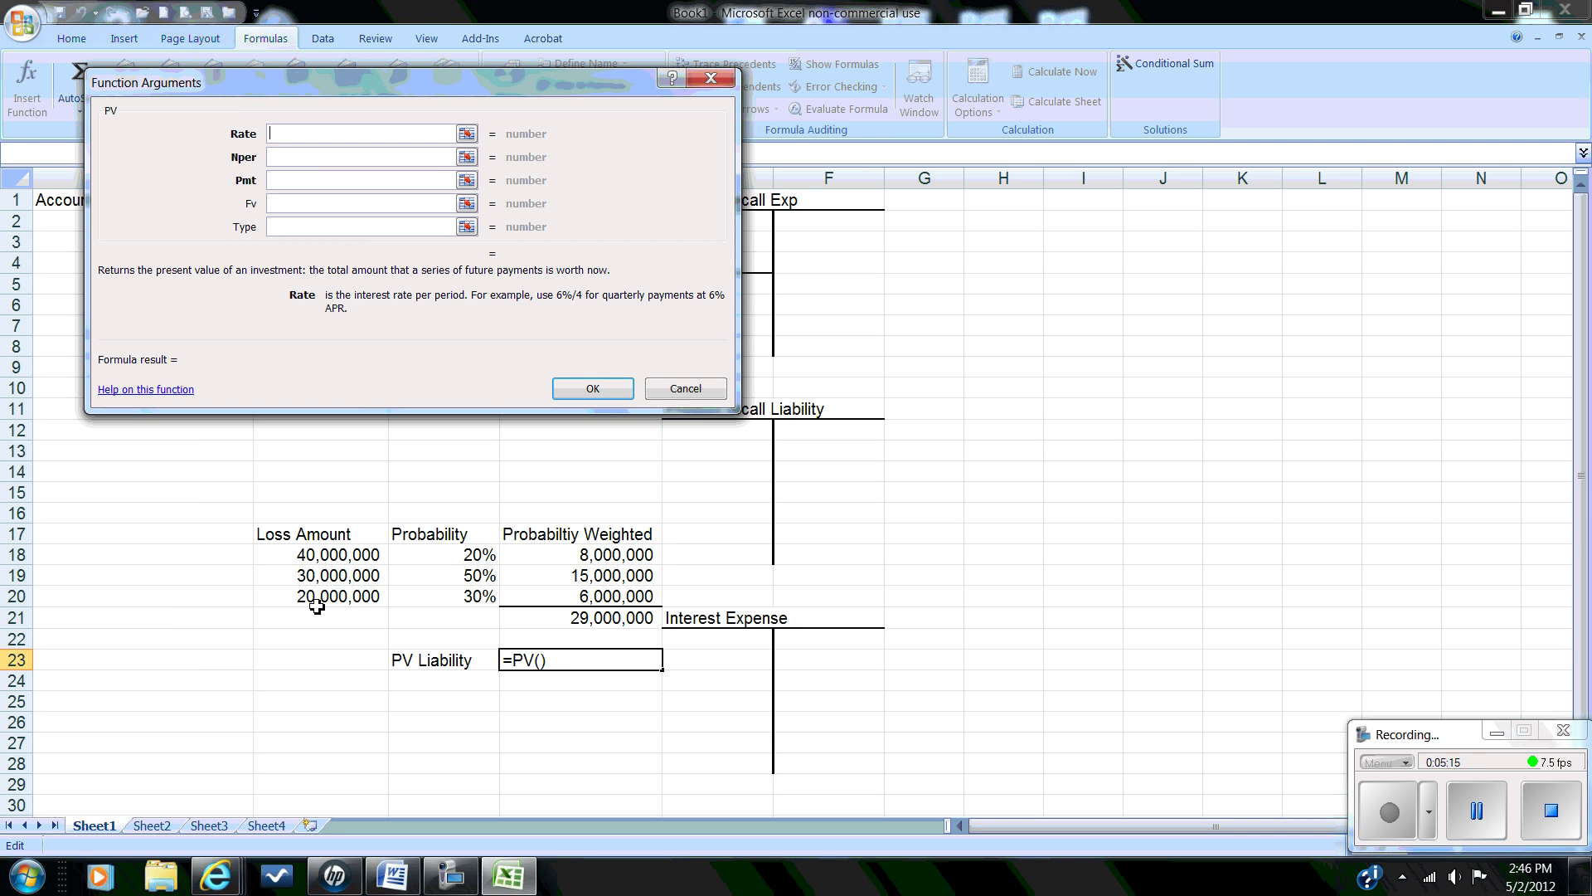
{"action": "type", "text": ".05"}
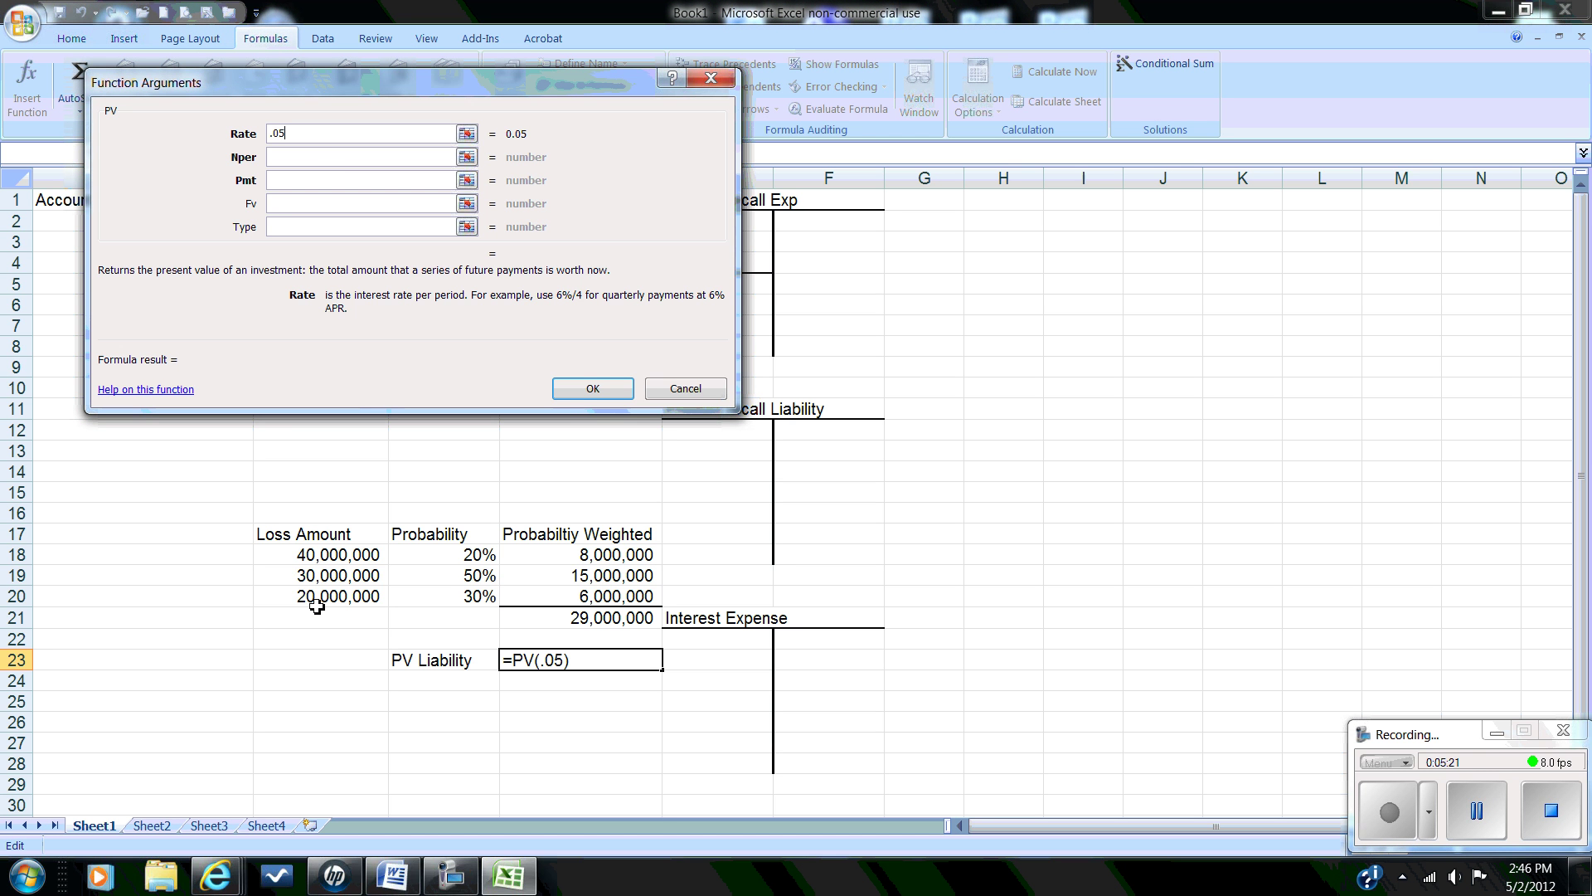
{"action": "left_click", "coordinate": [278, 157]}
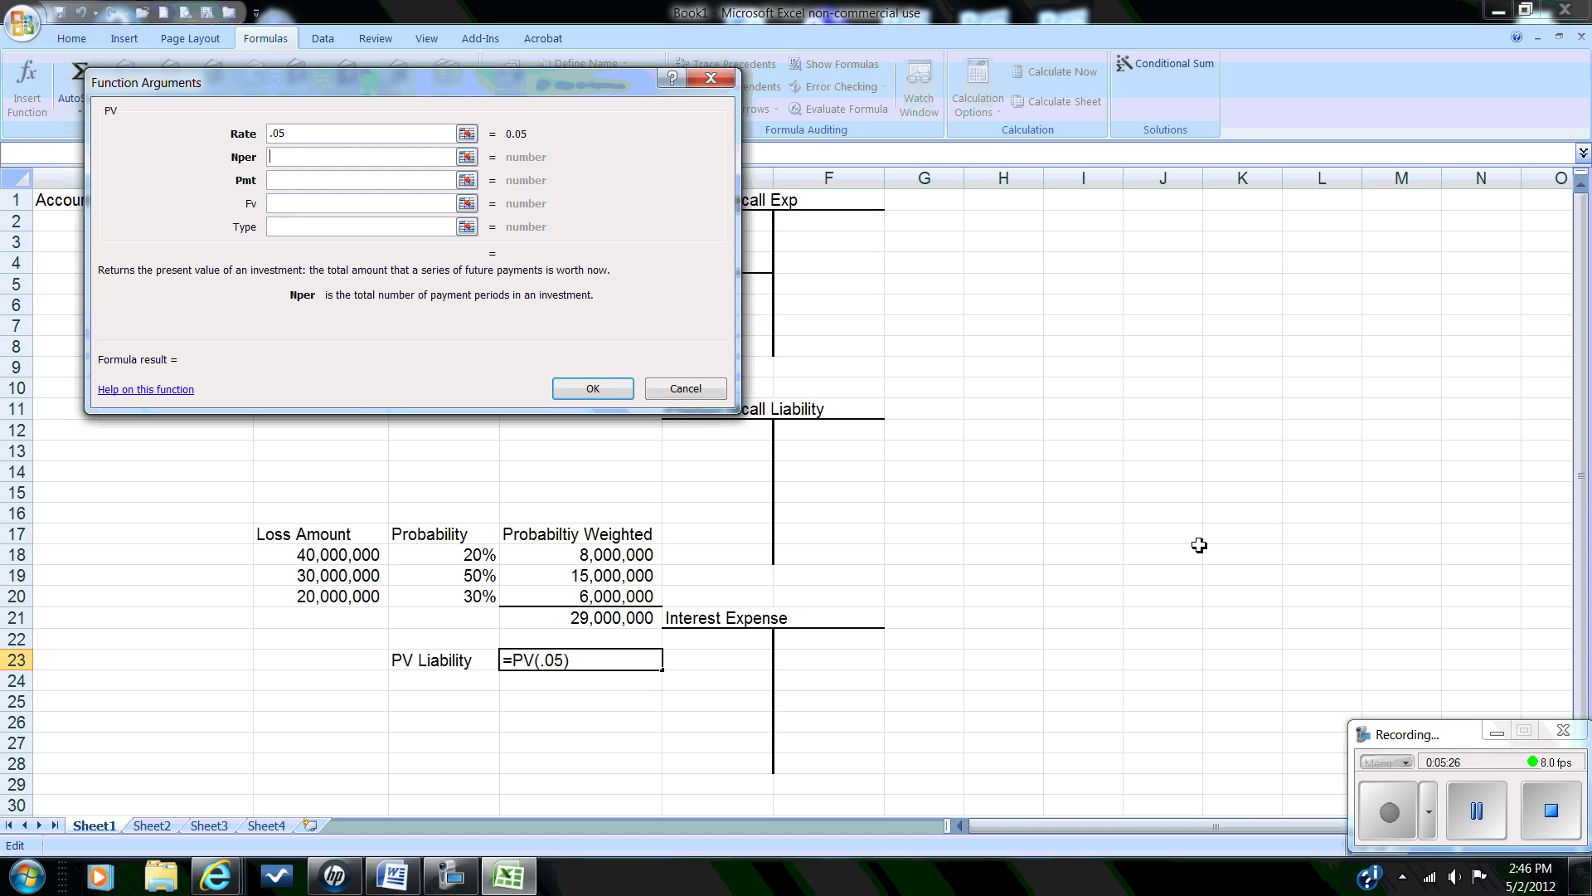
{"action": "type", "text": "1"}
{"action": "left_click", "coordinate": [309, 207]}
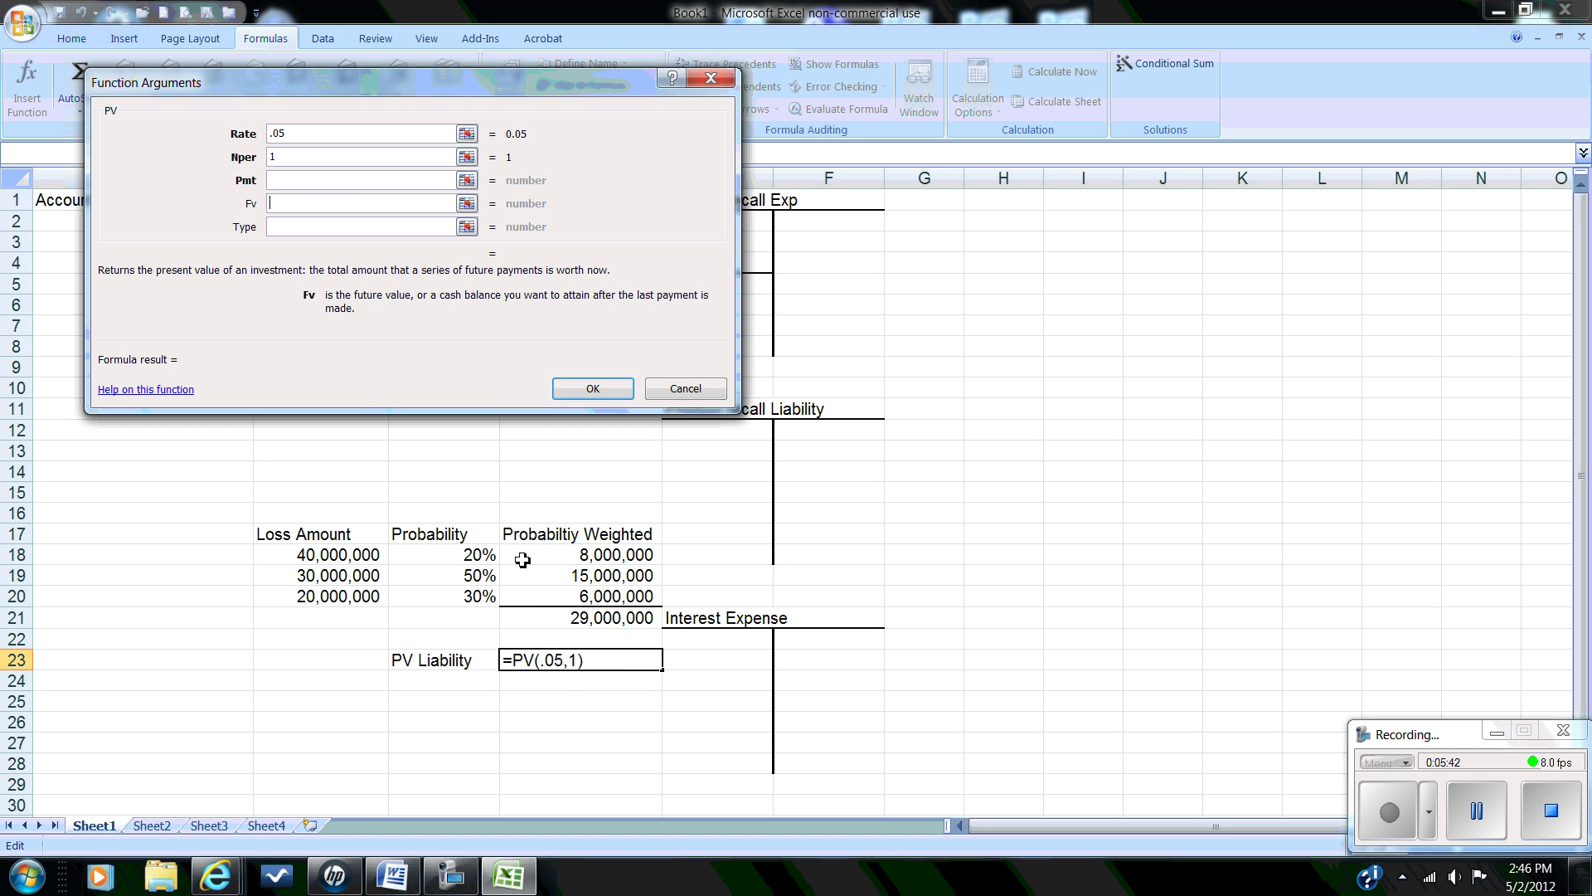
{"action": "left_click", "coordinate": [548, 618]}
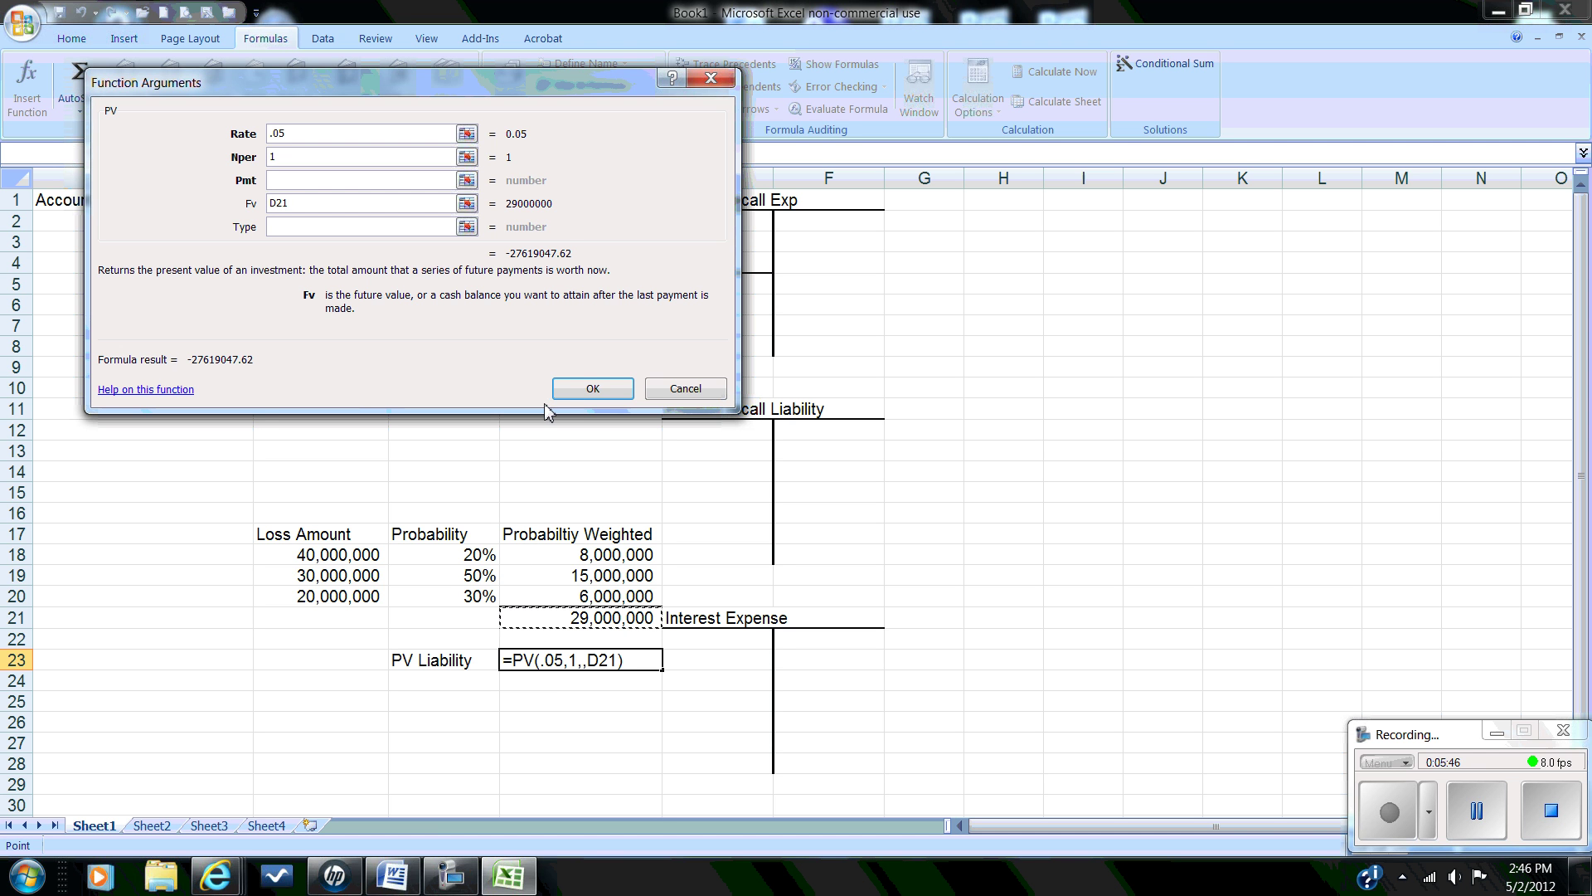
{"action": "left_click", "coordinate": [580, 390]}
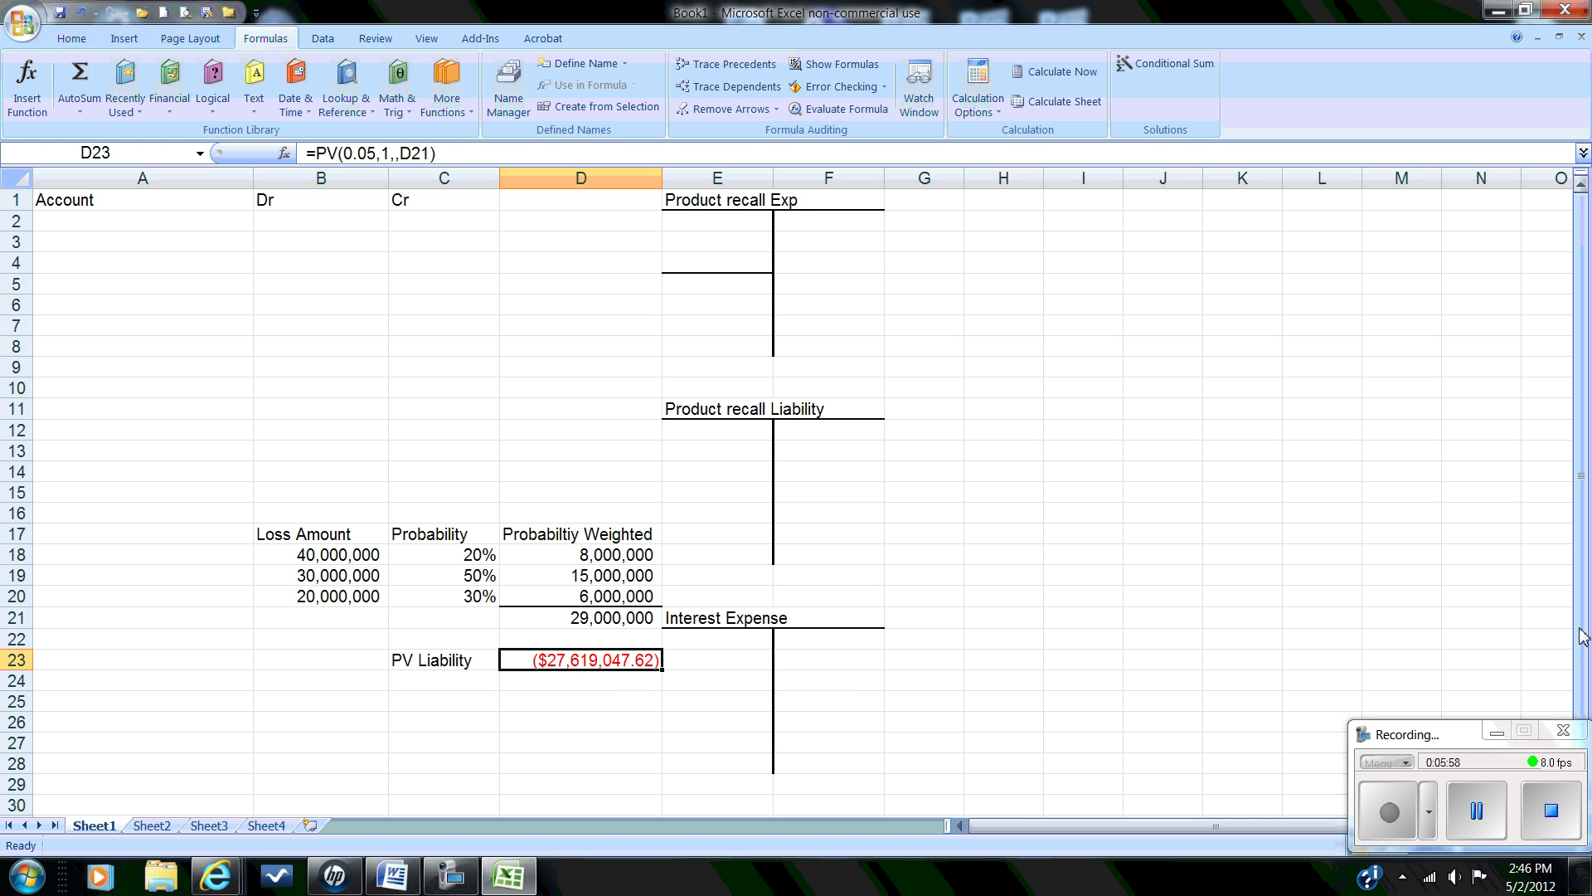
Step: Enter Recall Expense in A2 as the debited account of the first journal entry
{"action": "left_click_drag", "start_coordinate": [1583, 637], "coordinate": [1584, 408]}
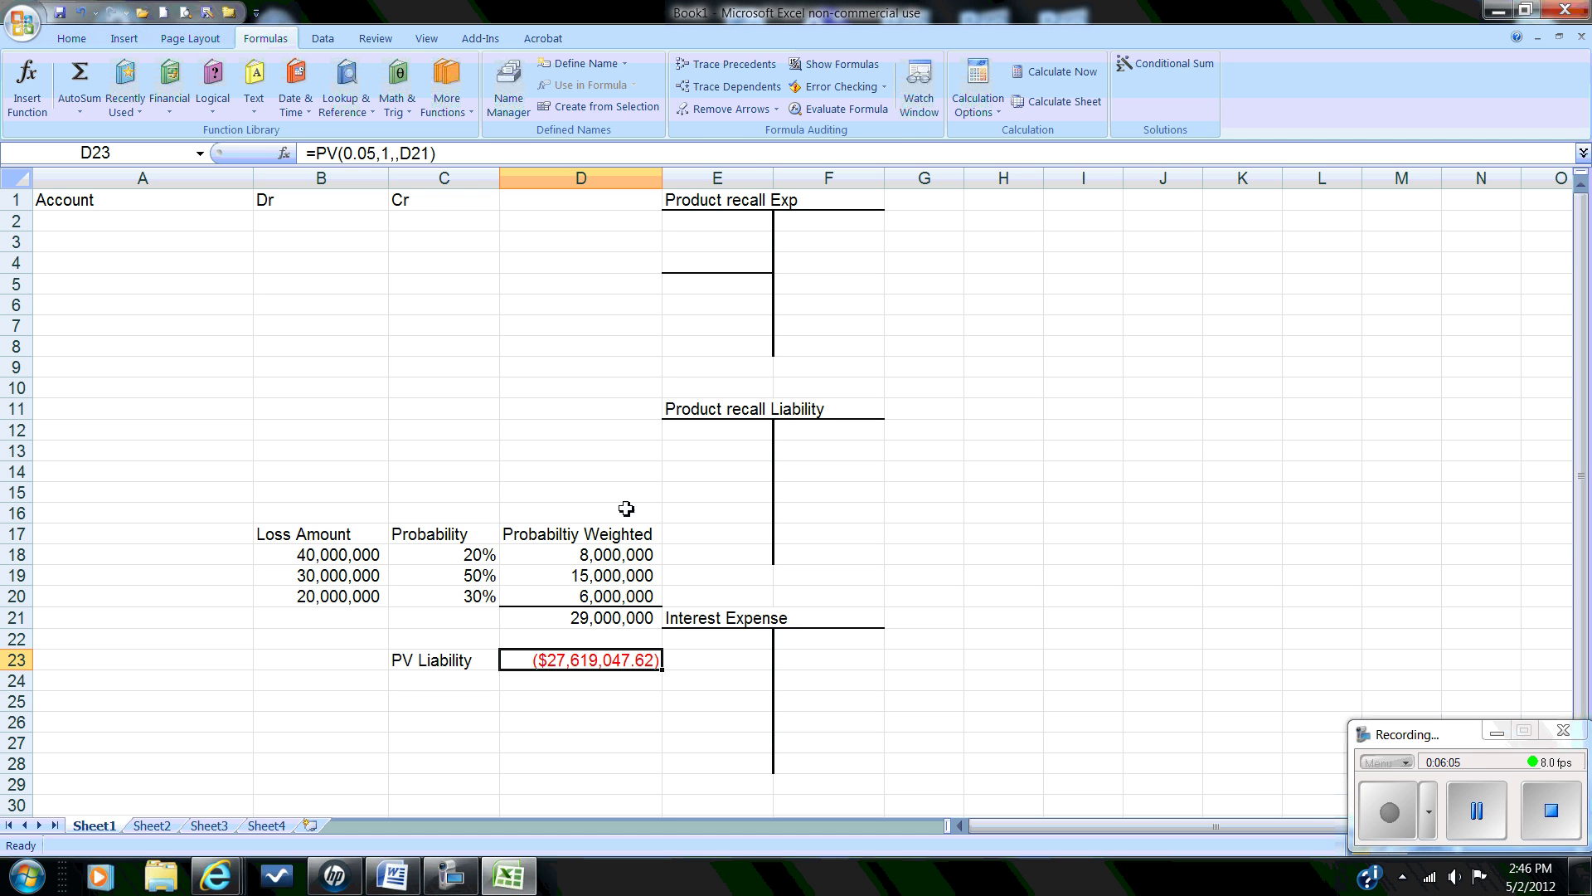
{"action": "left_click", "coordinate": [435, 326]}
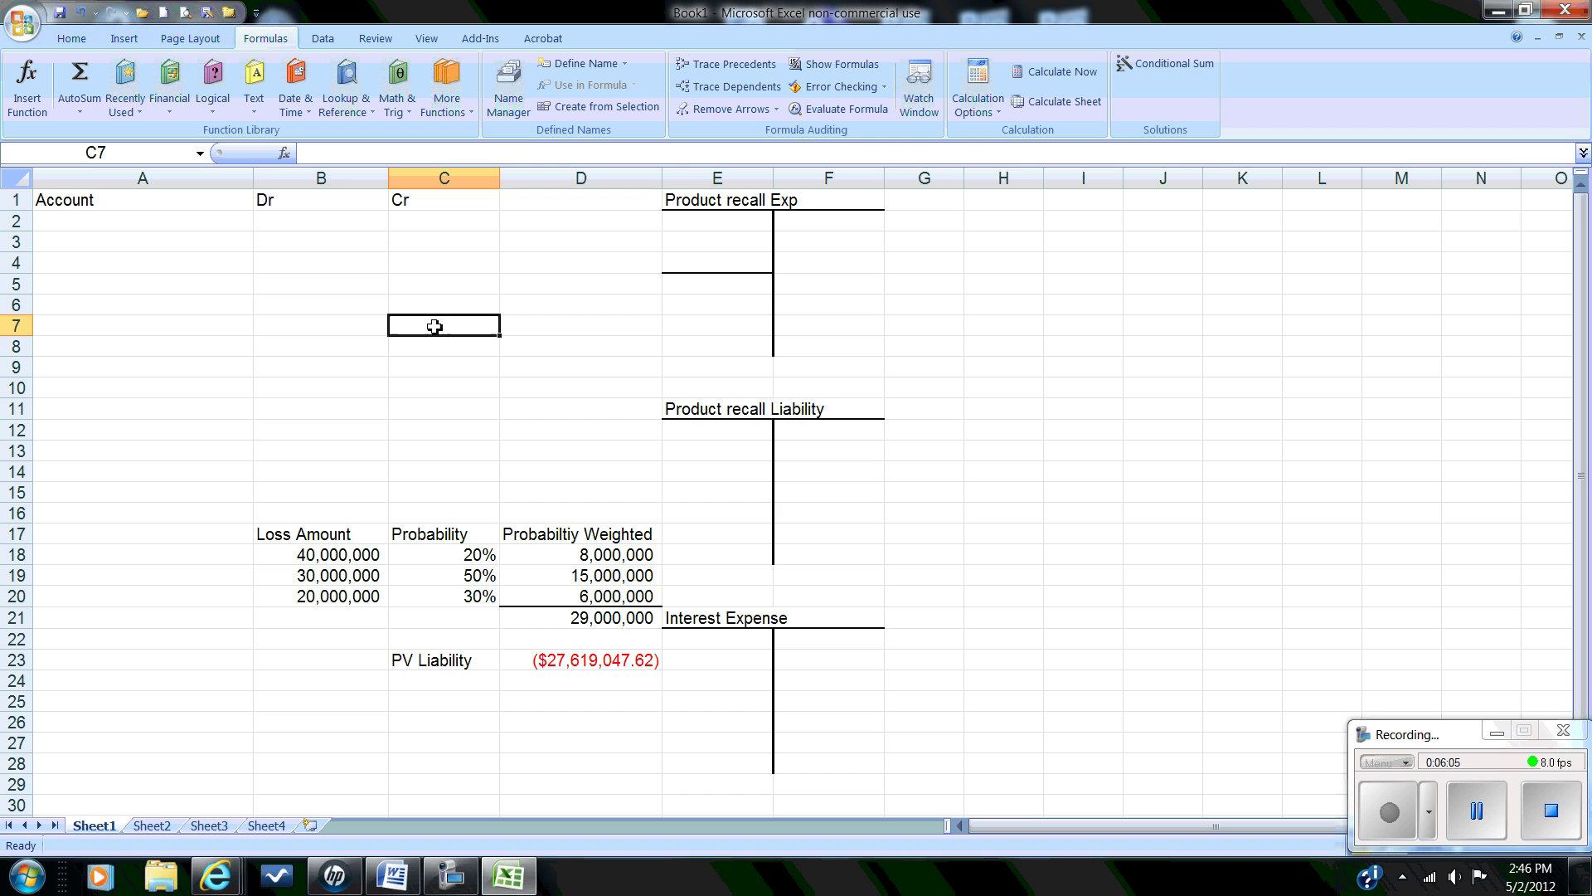
{"action": "left_click", "coordinate": [71, 222]}
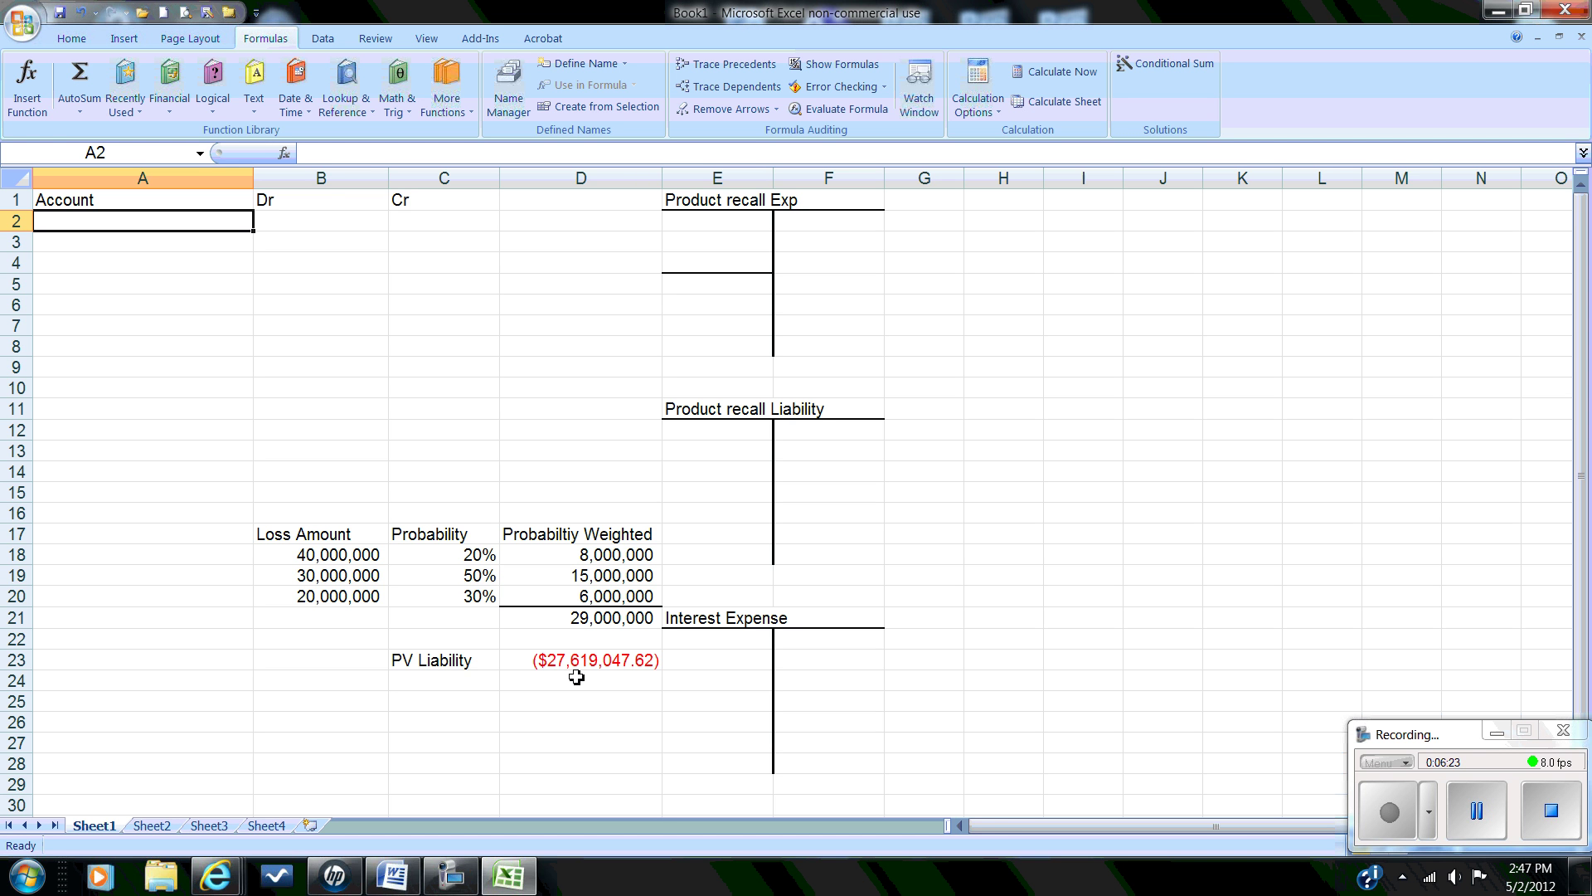
{"action": "type", "text": "R"}
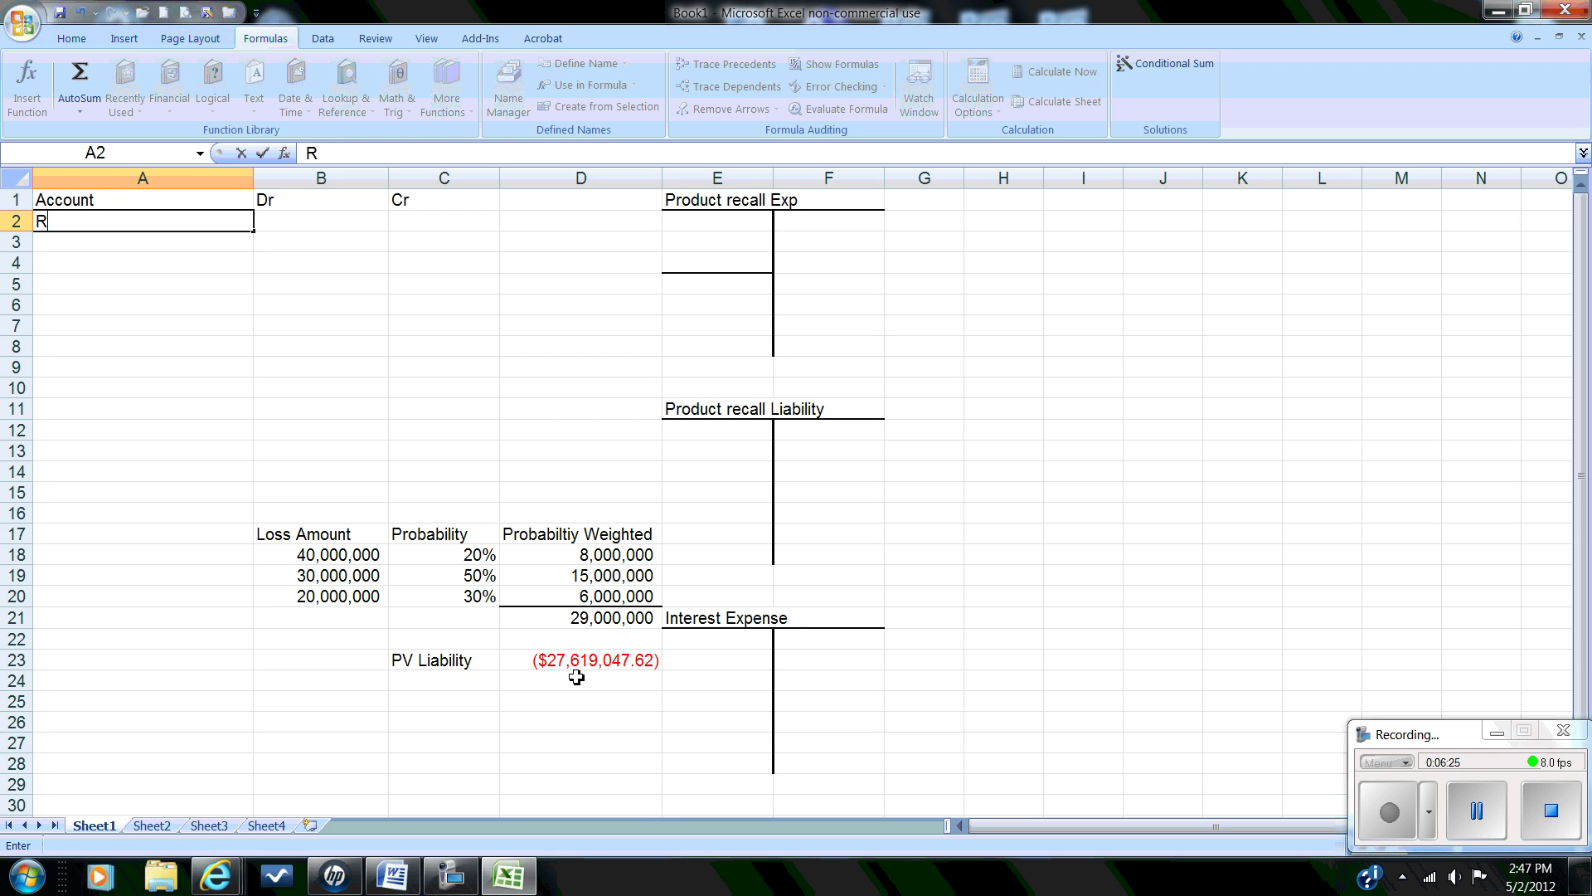
{"action": "type", "text": "ecall Exepm"}
{"action": "key", "text": "BackSpace"}
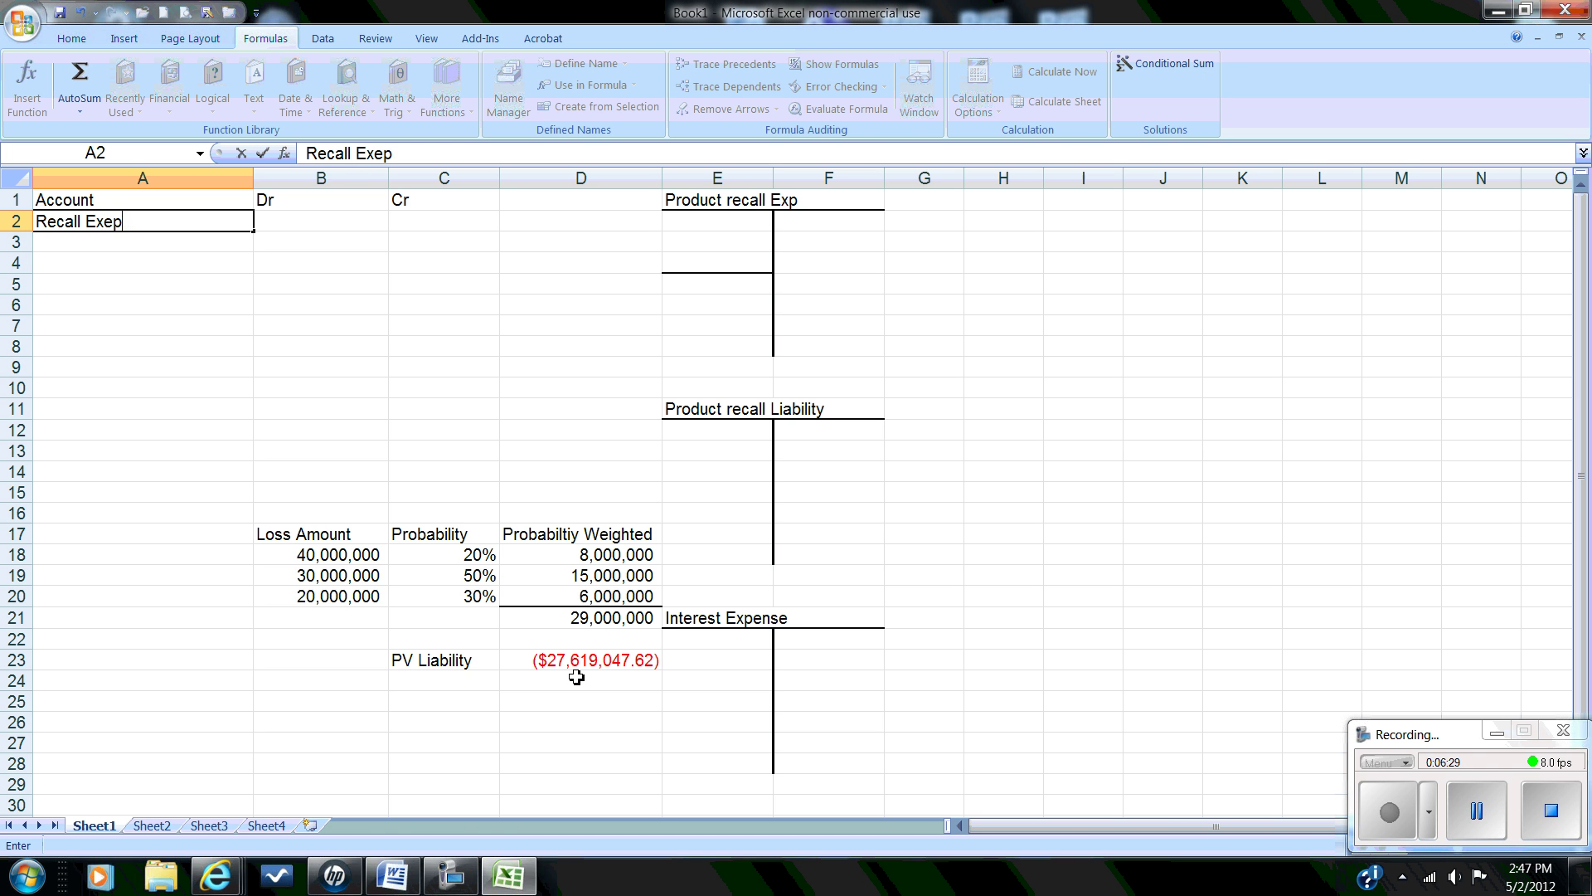
{"action": "key", "text": "BackSpace"}
{"action": "key", "text": "BackSpace"}
{"action": "type", "text": "pense"}
{"action": "key", "text": "Return"}
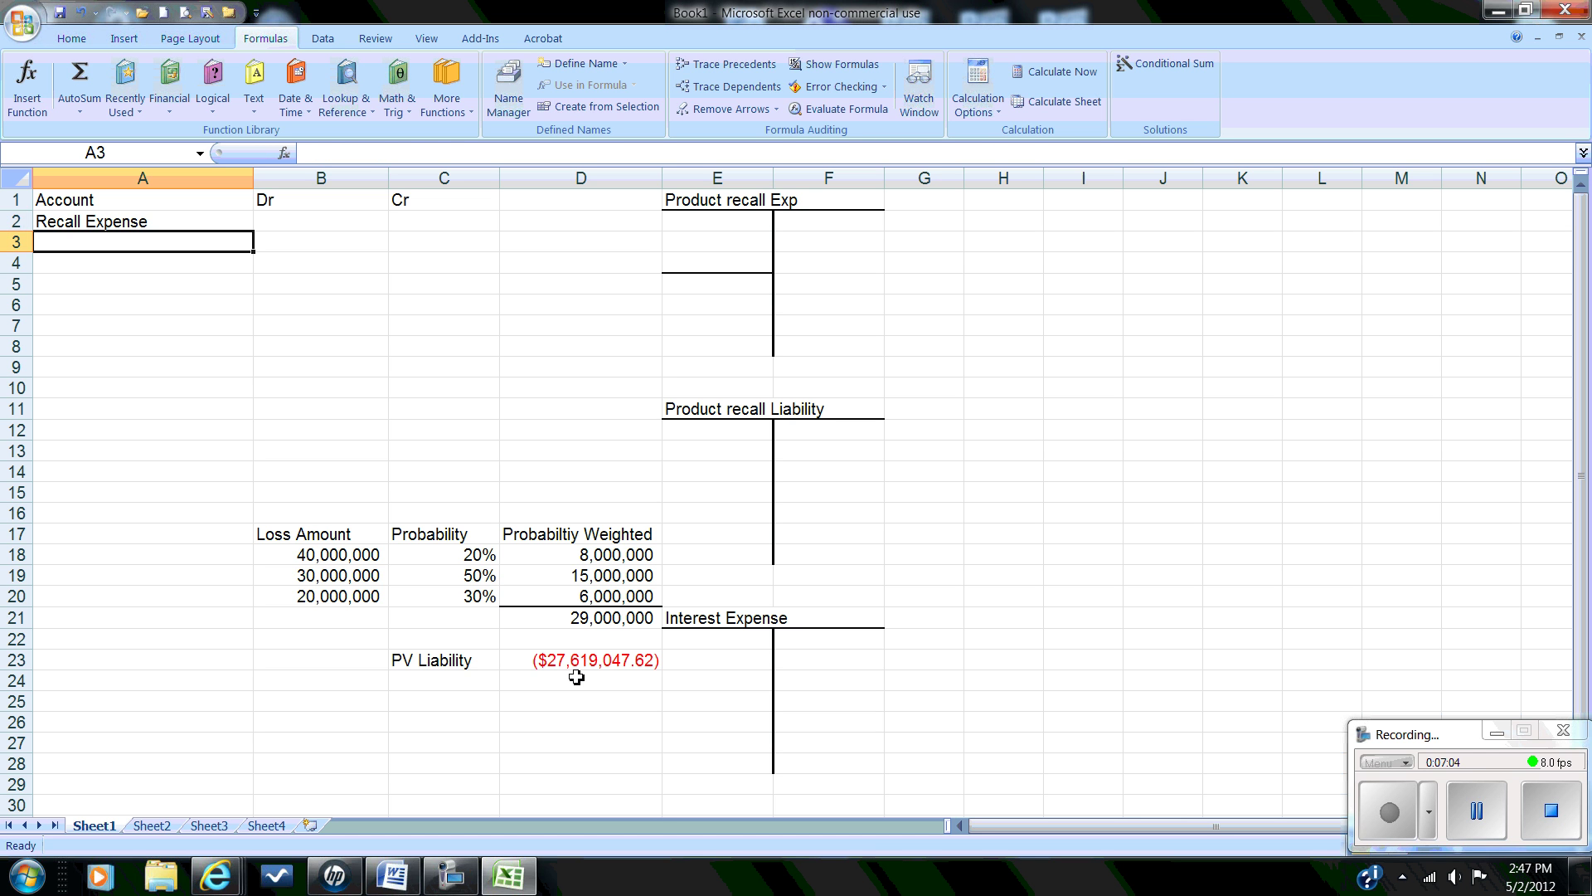
Step: Enter the Recall Expense debit in B2 with the formula -D23
{"action": "key", "text": "Up"}
{"action": "key", "text": "Right"}
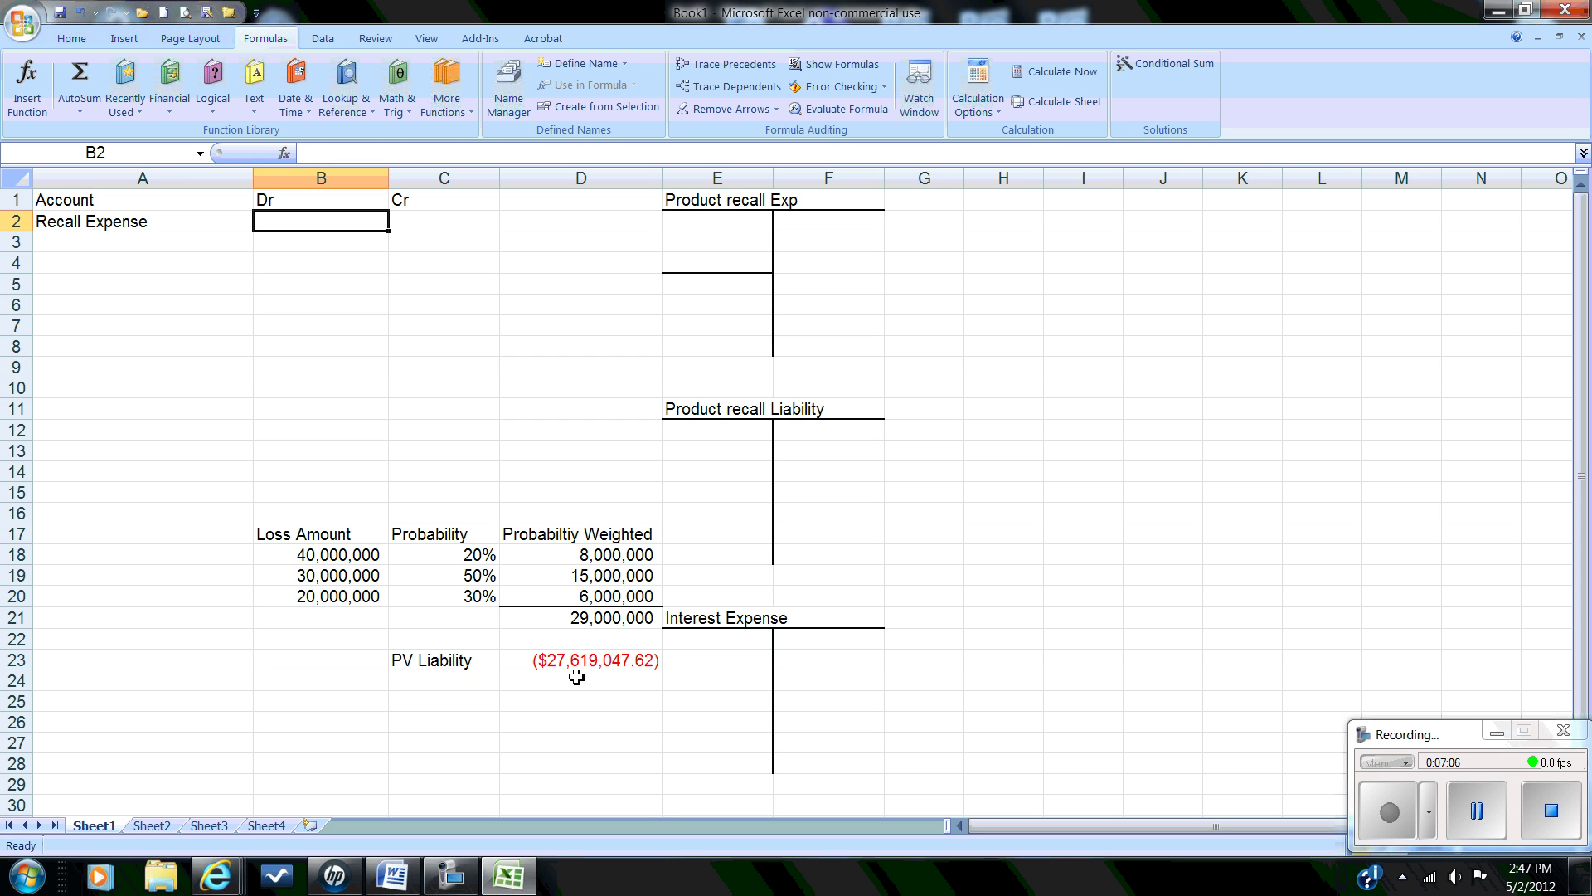
{"action": "type", "text": "-"}
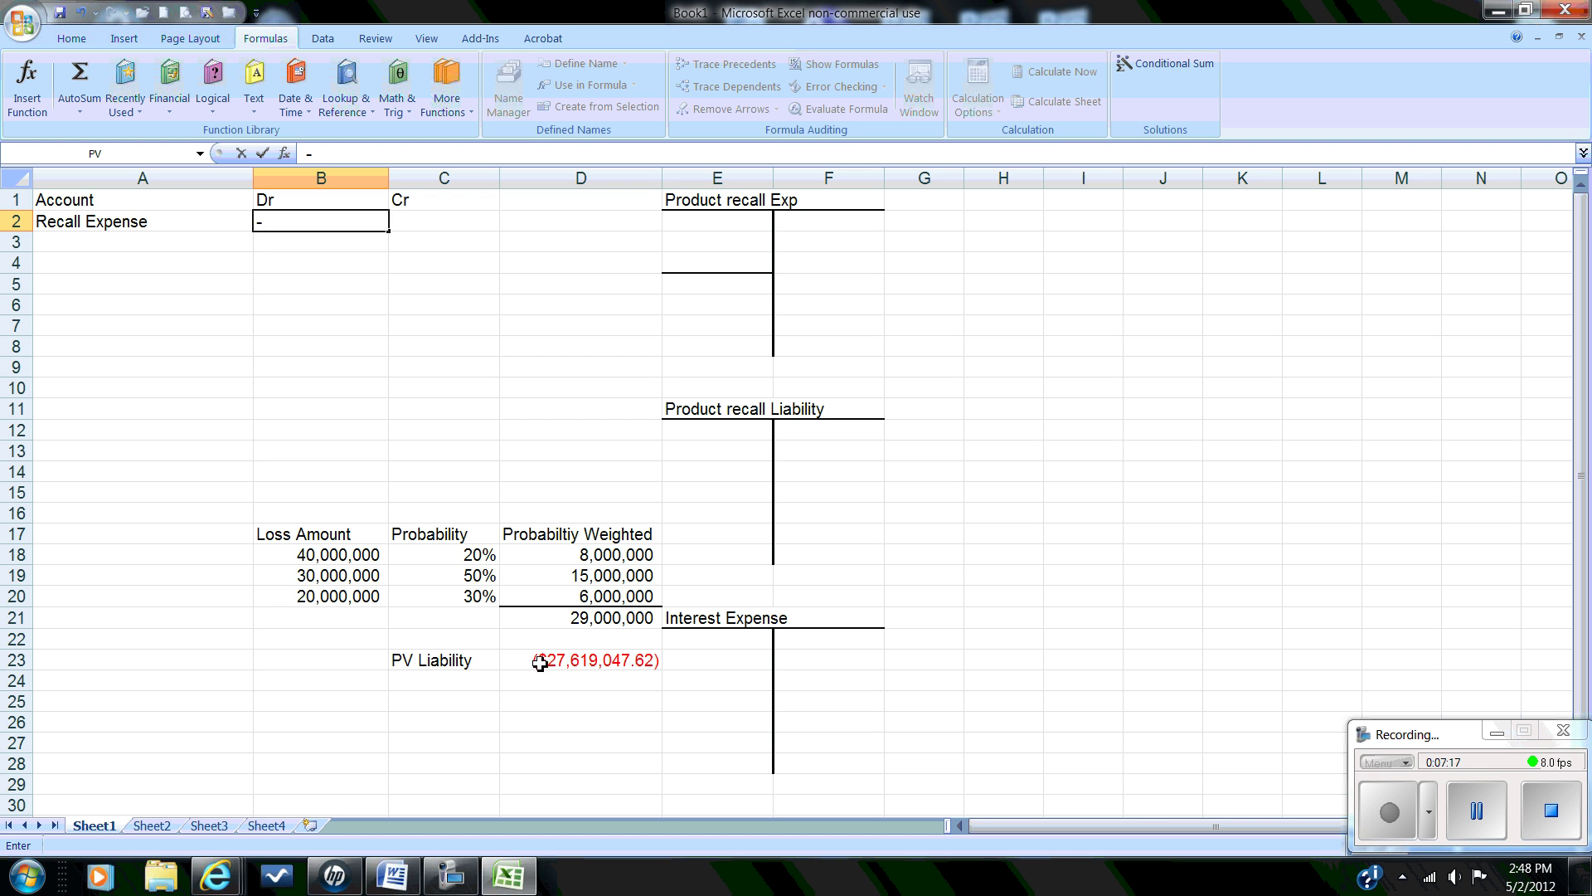
{"action": "left_click", "coordinate": [539, 661]}
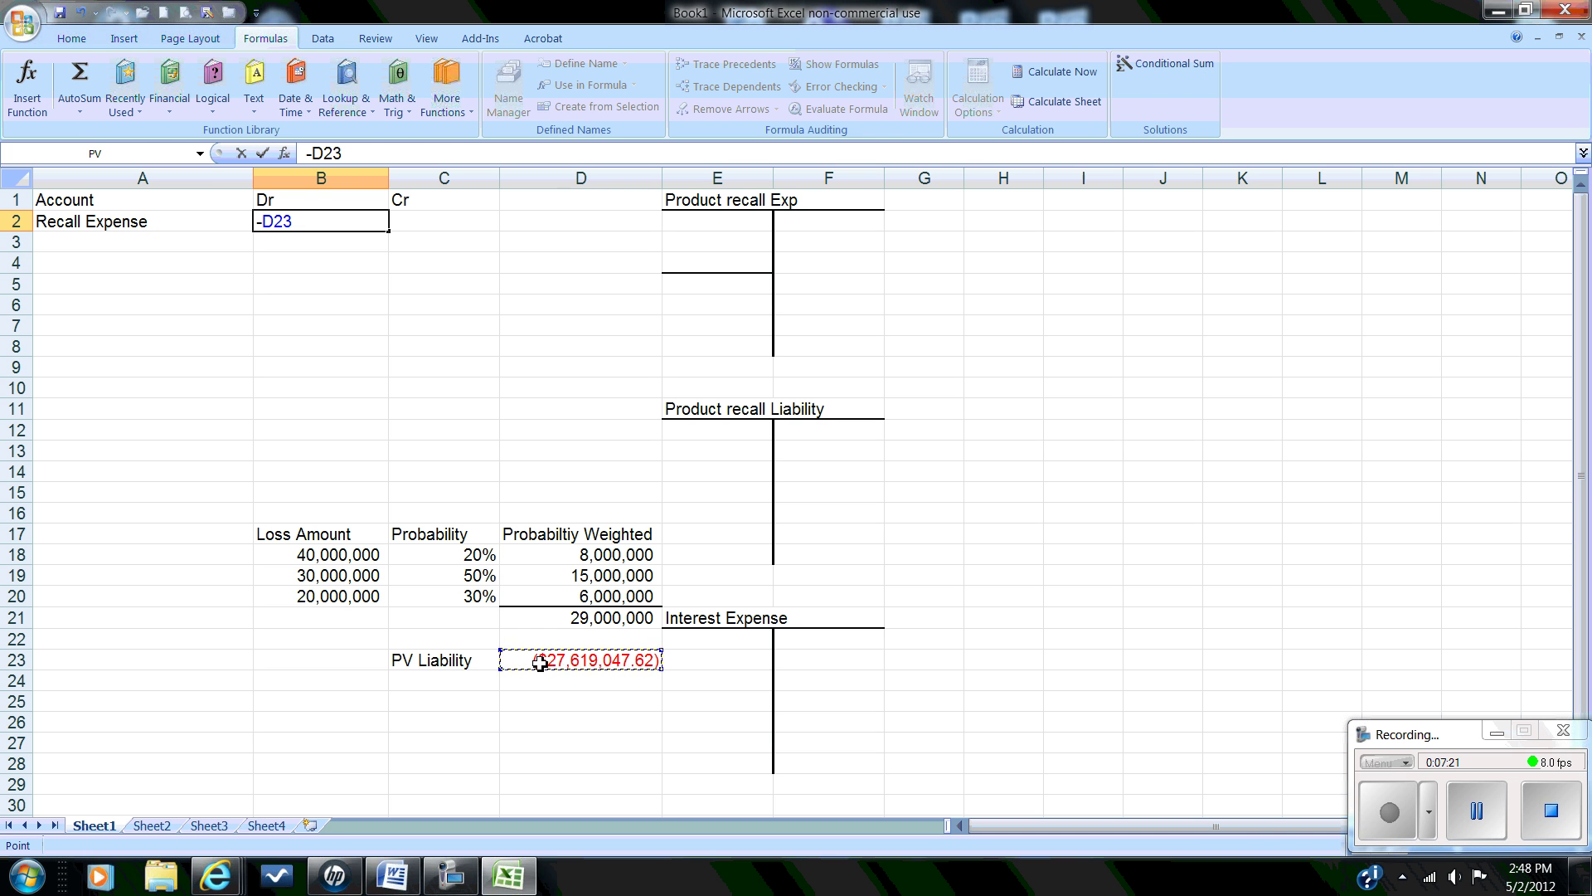
{"action": "key", "text": "Return"}
Step: Enter the credited account Recall Liabilty in A3, indented under Recall Expense
{"action": "key", "text": "Left"}
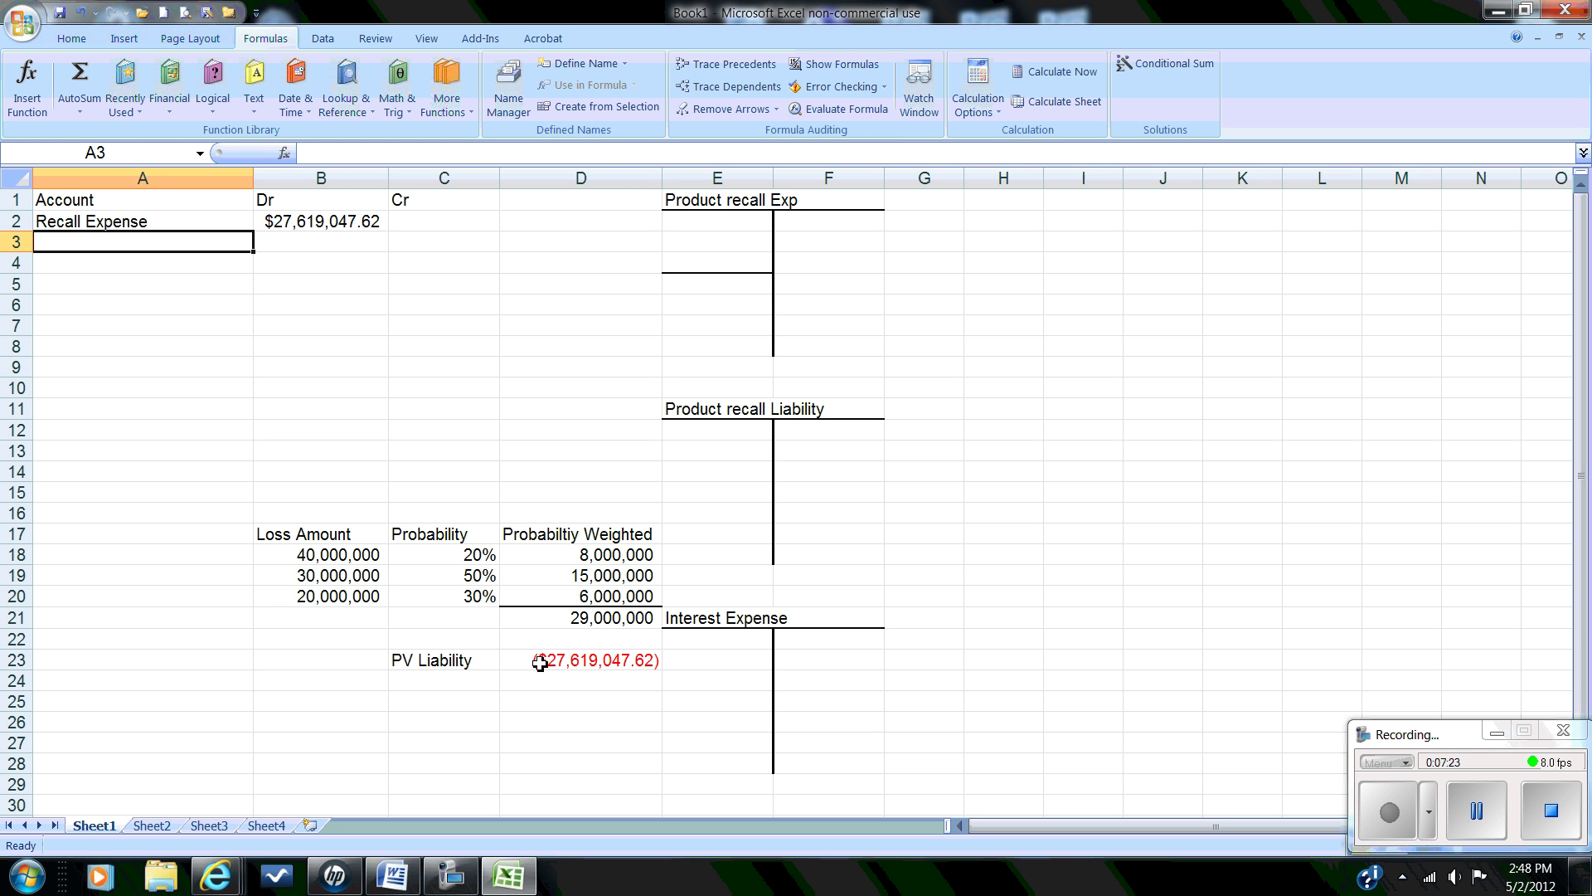
{"action": "left_click", "coordinate": [71, 39]}
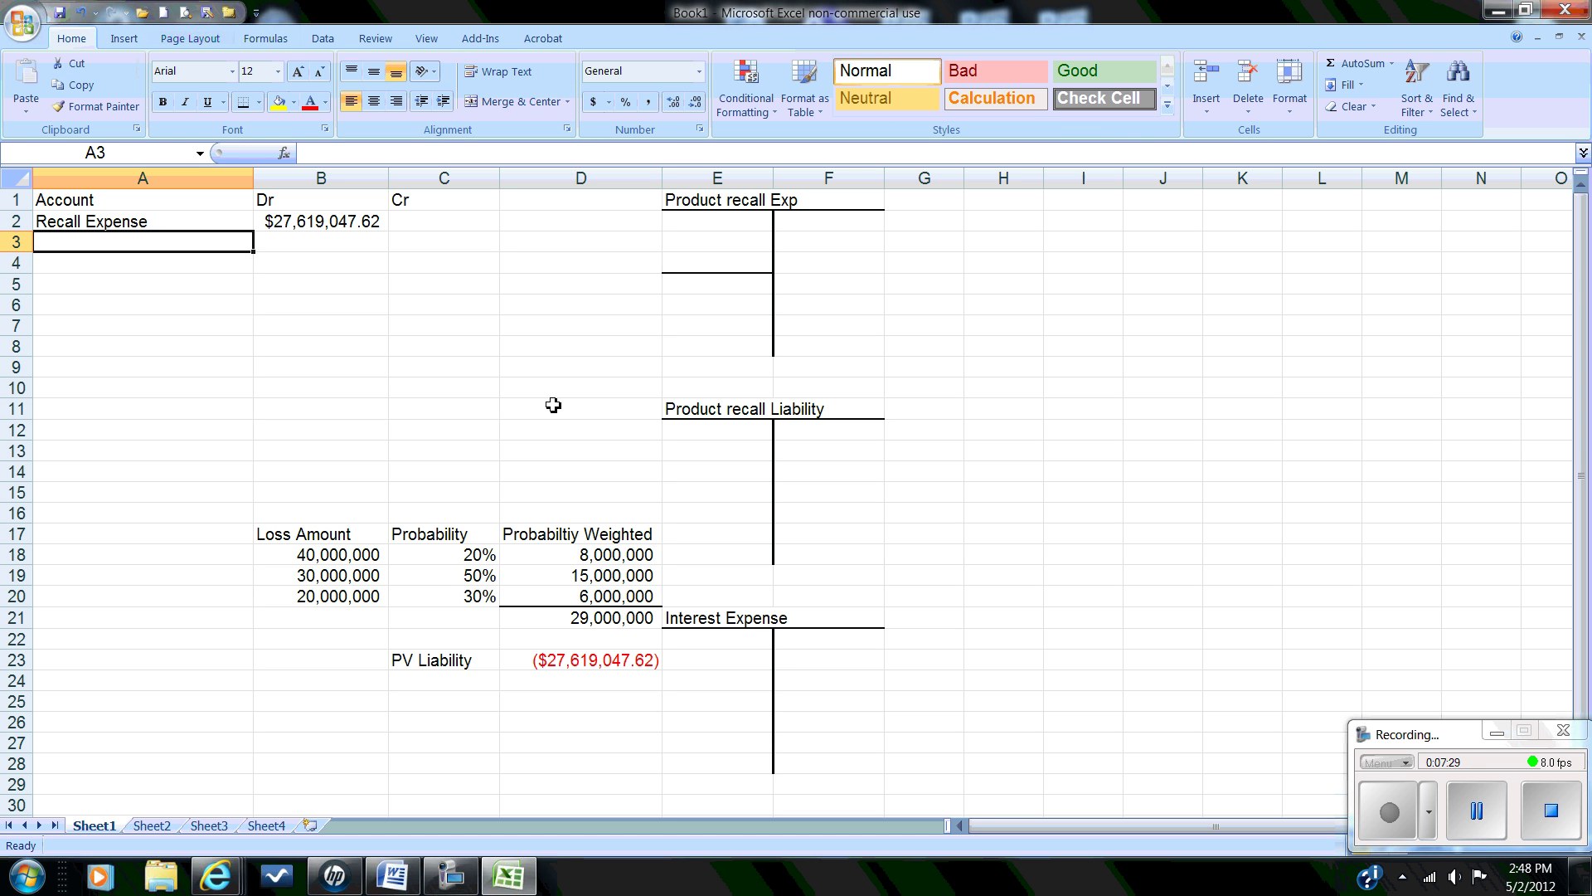
{"action": "type", "text": "Recall "}
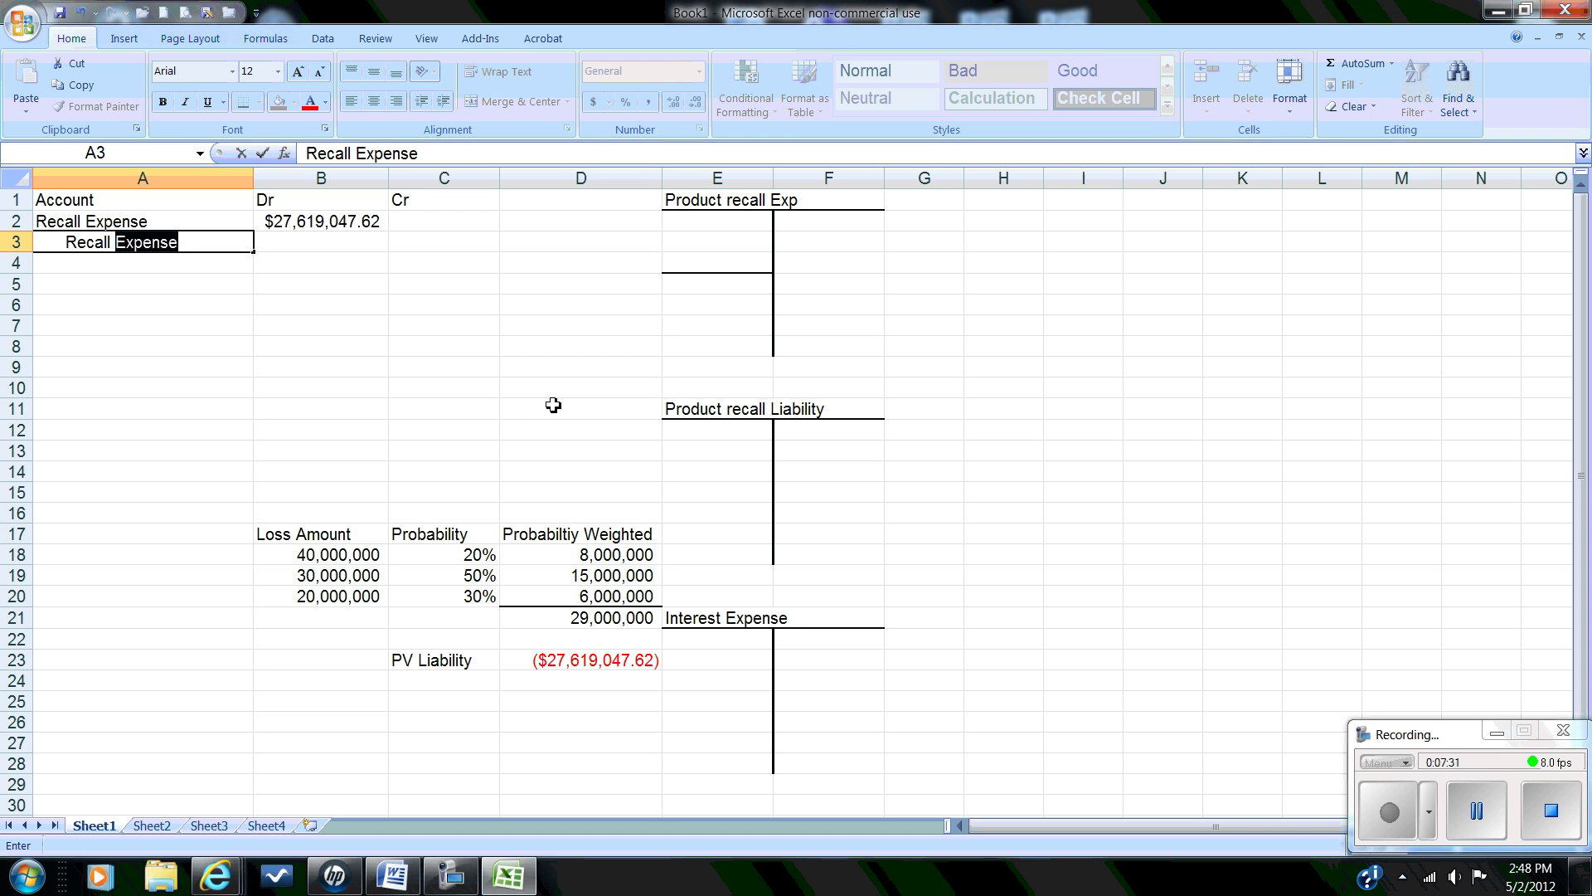
{"action": "type", "text": "Liabilty"}
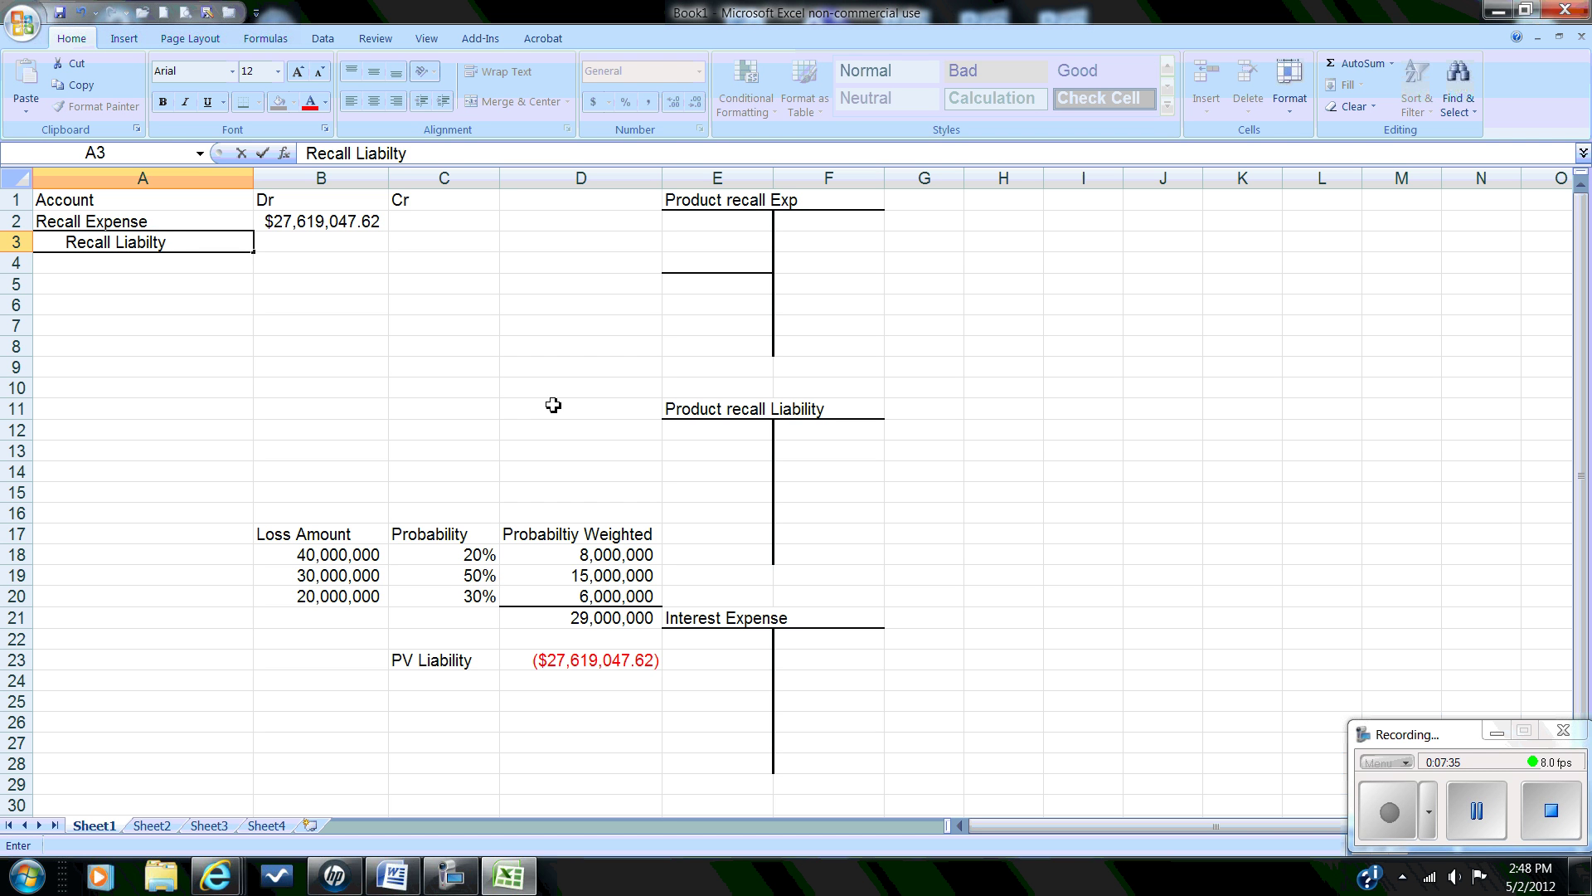
{"action": "key", "text": "Tab"}
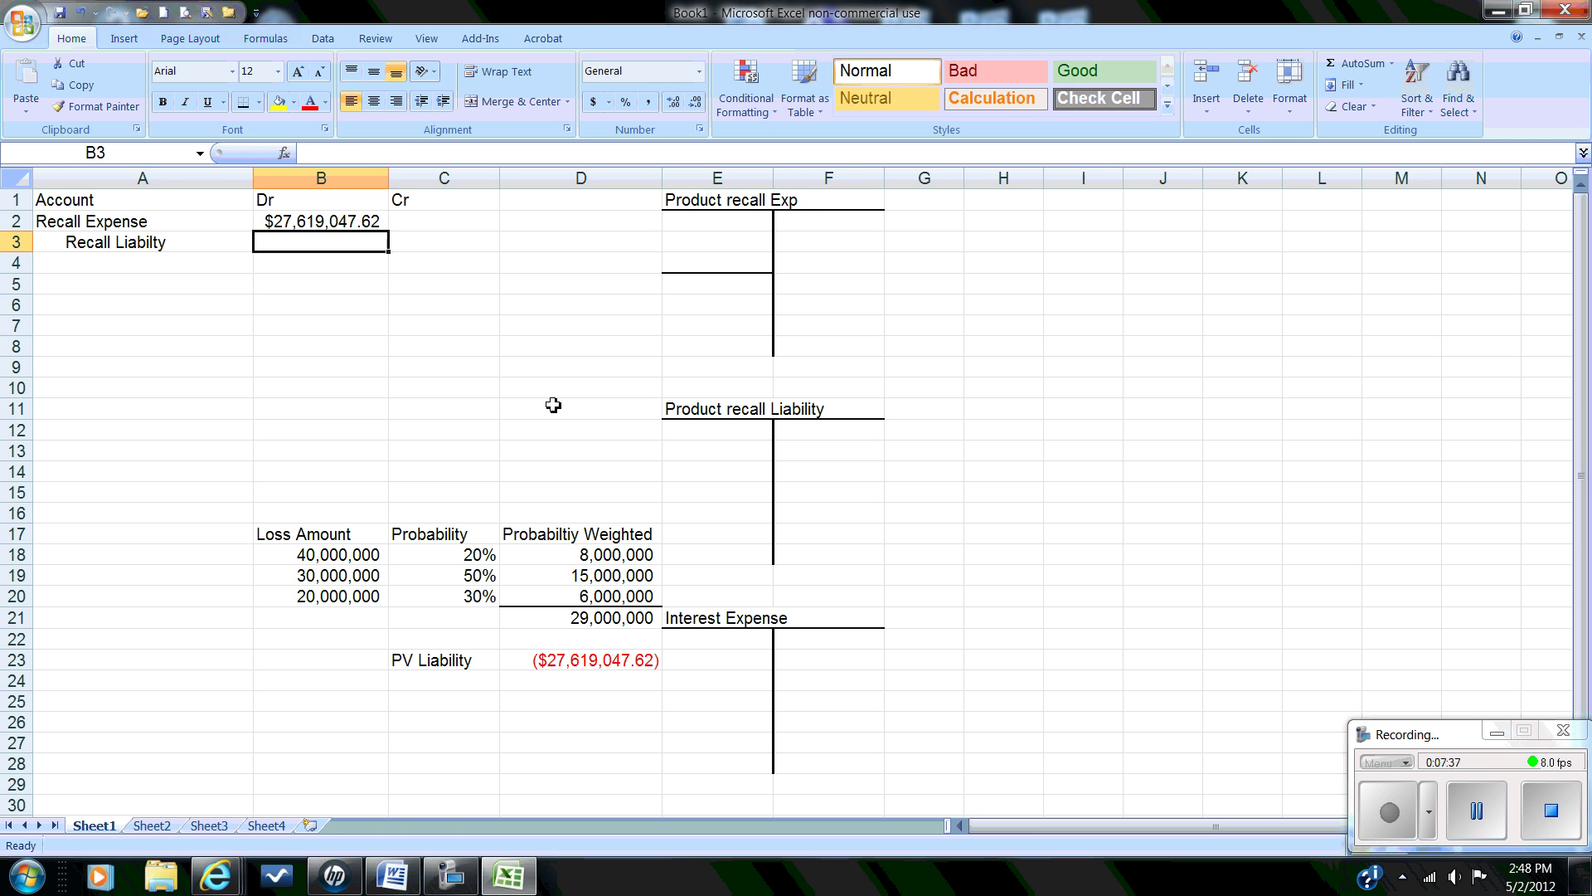
Step: Enter the recall liability credit in C3 as a formula linked to the debit in B2
{"action": "key", "text": "Tab"}
{"action": "type", "text": "="}
{"action": "key", "text": "Up"}
{"action": "key", "text": "Left"}
{"action": "key", "text": "Return"}
Step: Post the recall expense to the debit side of the Product recall Exp T-account in E2 with the formula +B2
{"action": "key", "text": "Down"}
{"action": "key", "text": "Up"}
{"action": "key", "text": "Up"}
{"action": "key", "text": "Up"}
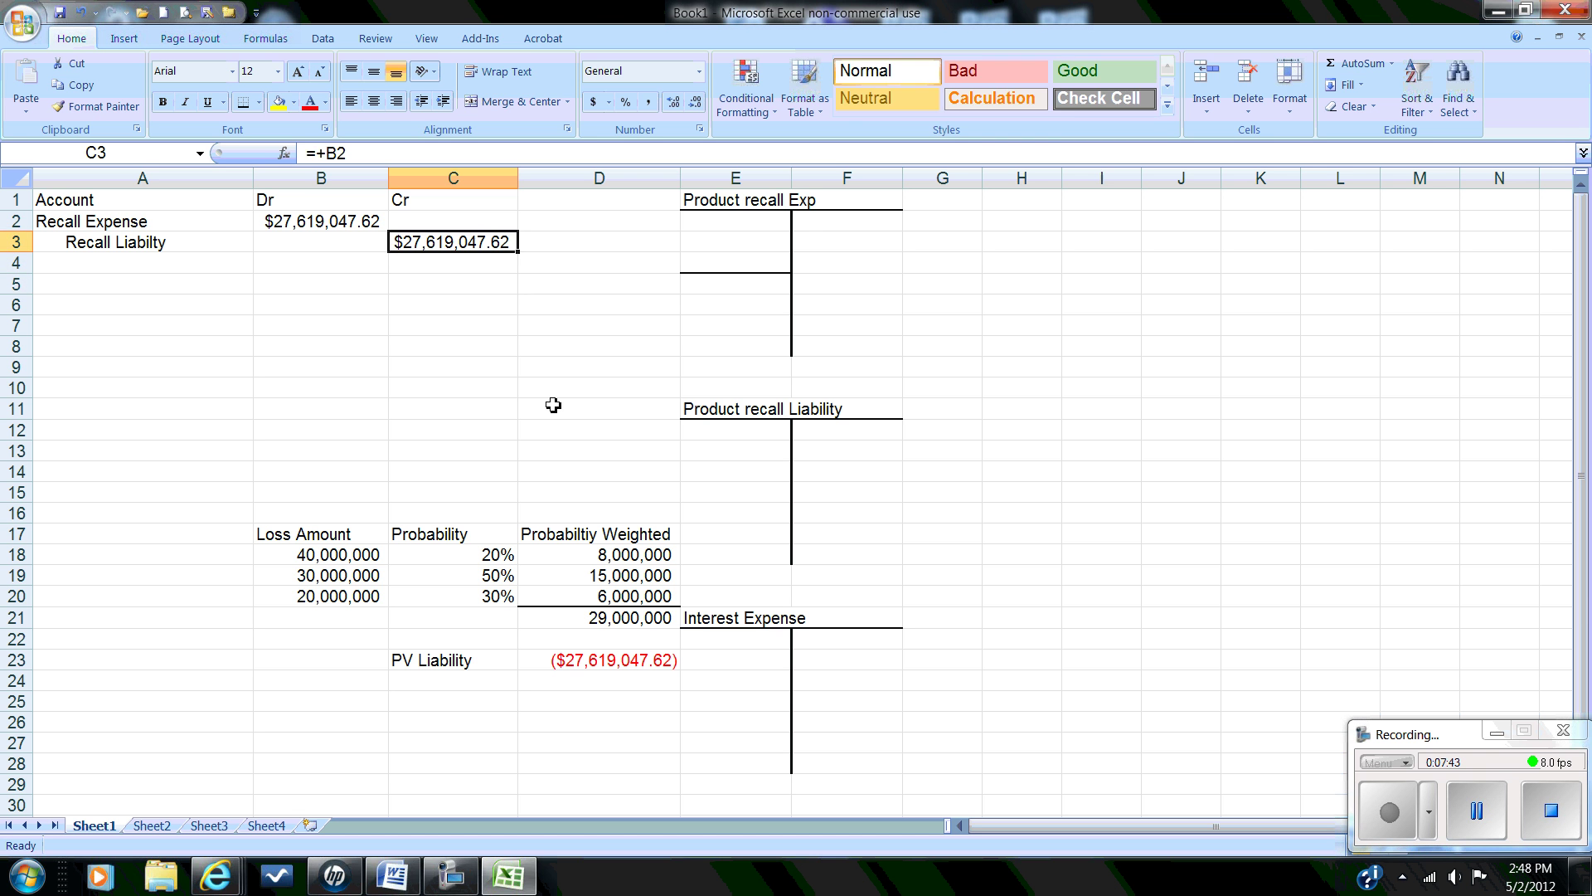
{"action": "key", "text": "Right"}
{"action": "key", "text": "Right"}
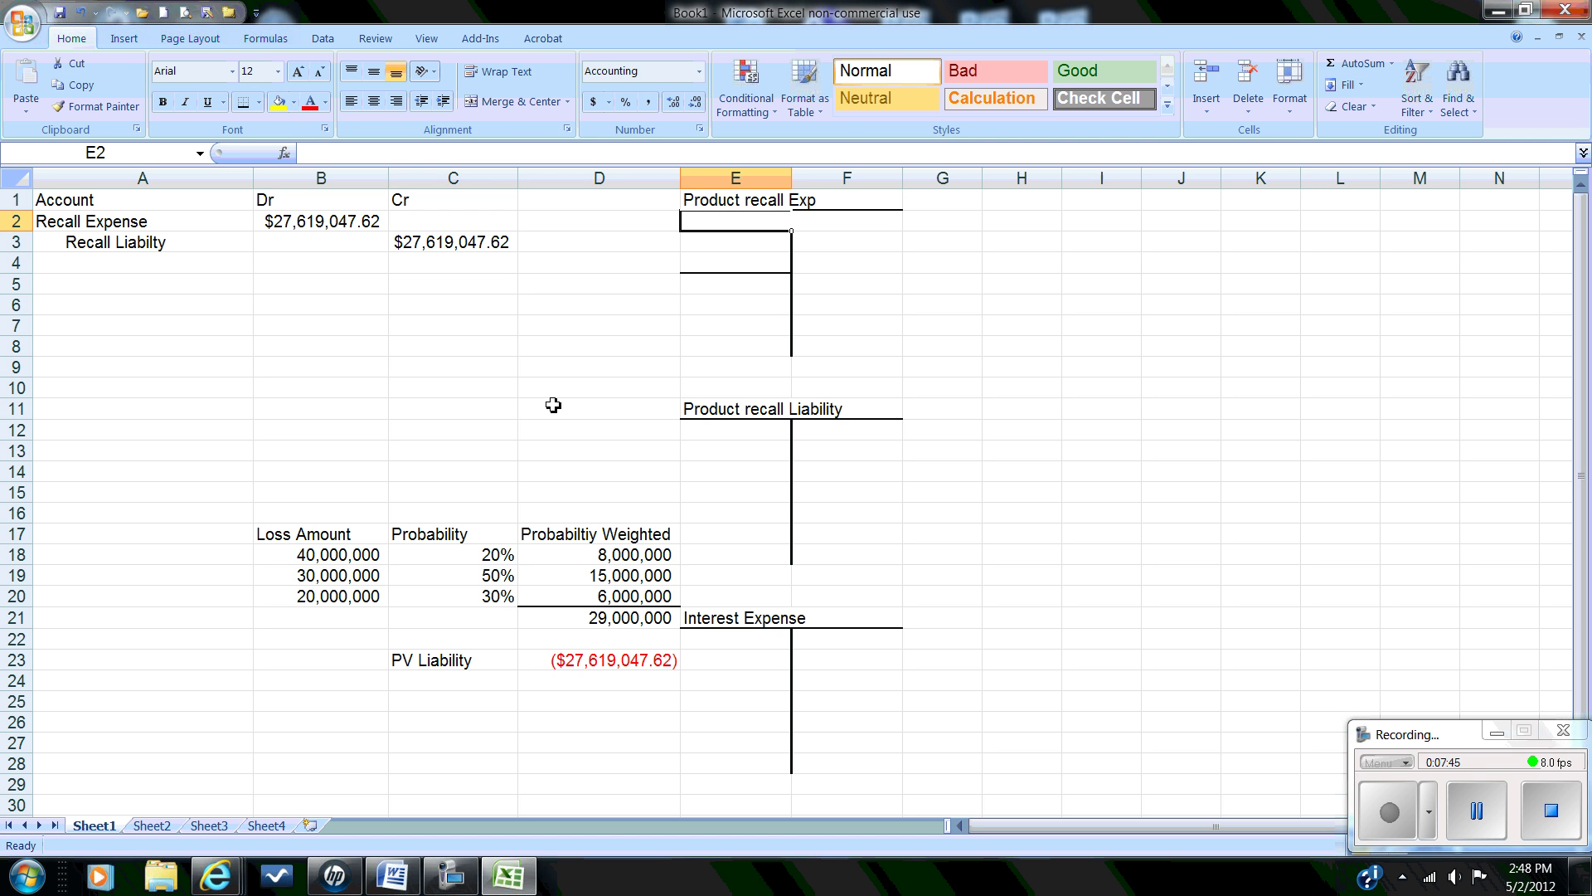
{"action": "type", "text": "+"}
{"action": "key", "text": "Left"}
{"action": "key", "text": "Left"}
{"action": "key", "text": "Left"}
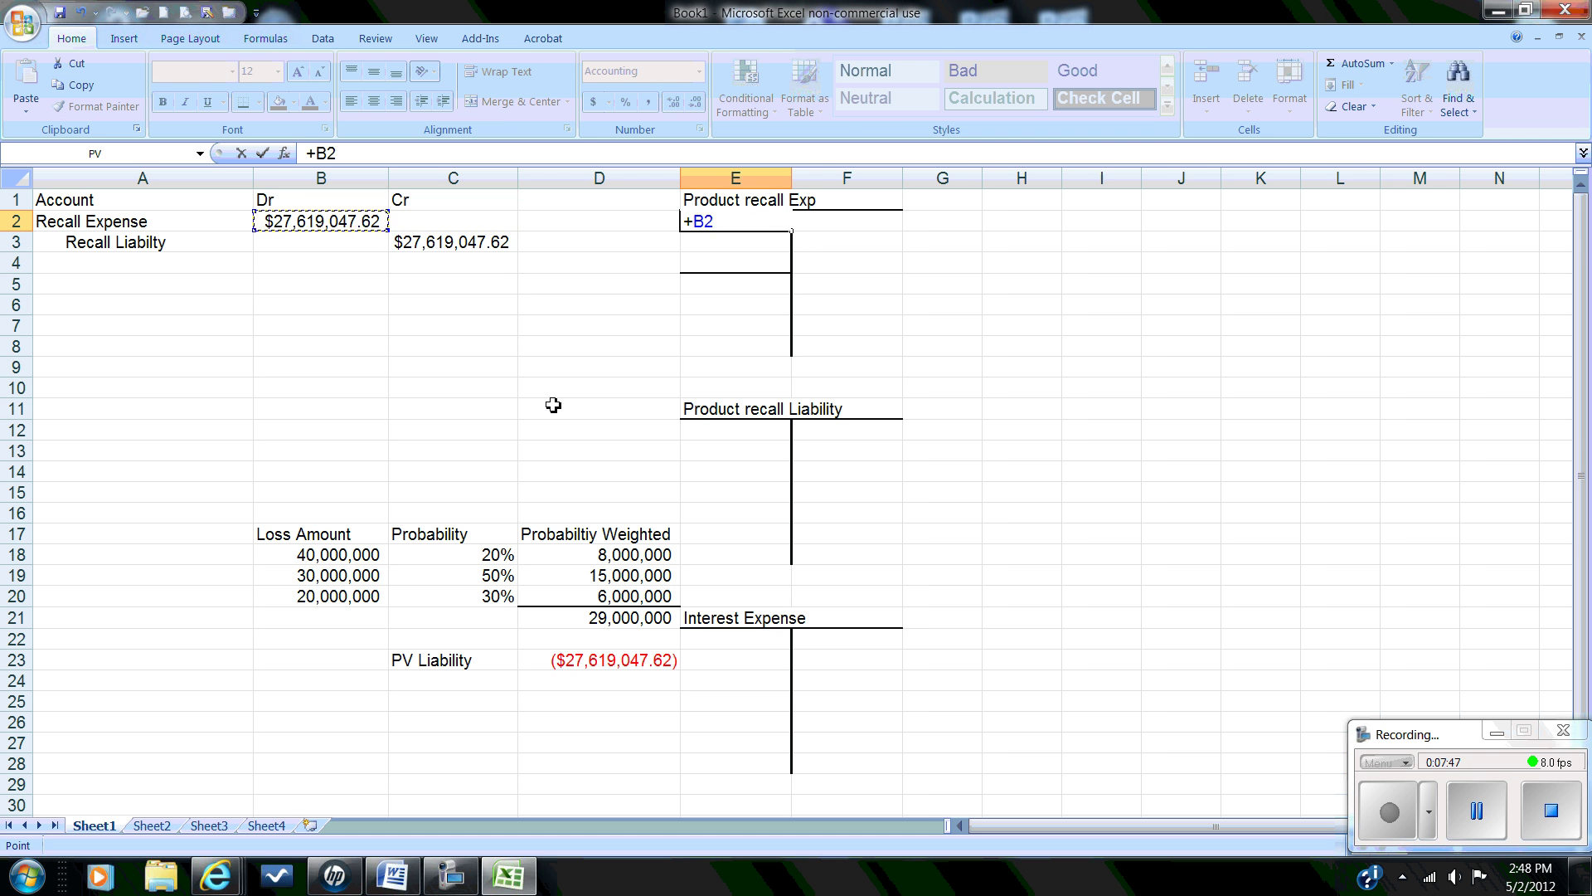
{"action": "key", "text": "Return"}
Step: Post the liability to the credit side of the Product recall Liability T-account in F12 by linking it to C3
{"action": "key", "text": "Down"}
{"action": "key", "text": "Down"}
{"action": "key", "text": "Down"}
{"action": "key", "text": "Down"}
{"action": "key", "text": "Down"}
{"action": "key", "text": "Down"}
{"action": "key", "text": "Down"}
{"action": "key", "text": "Down"}
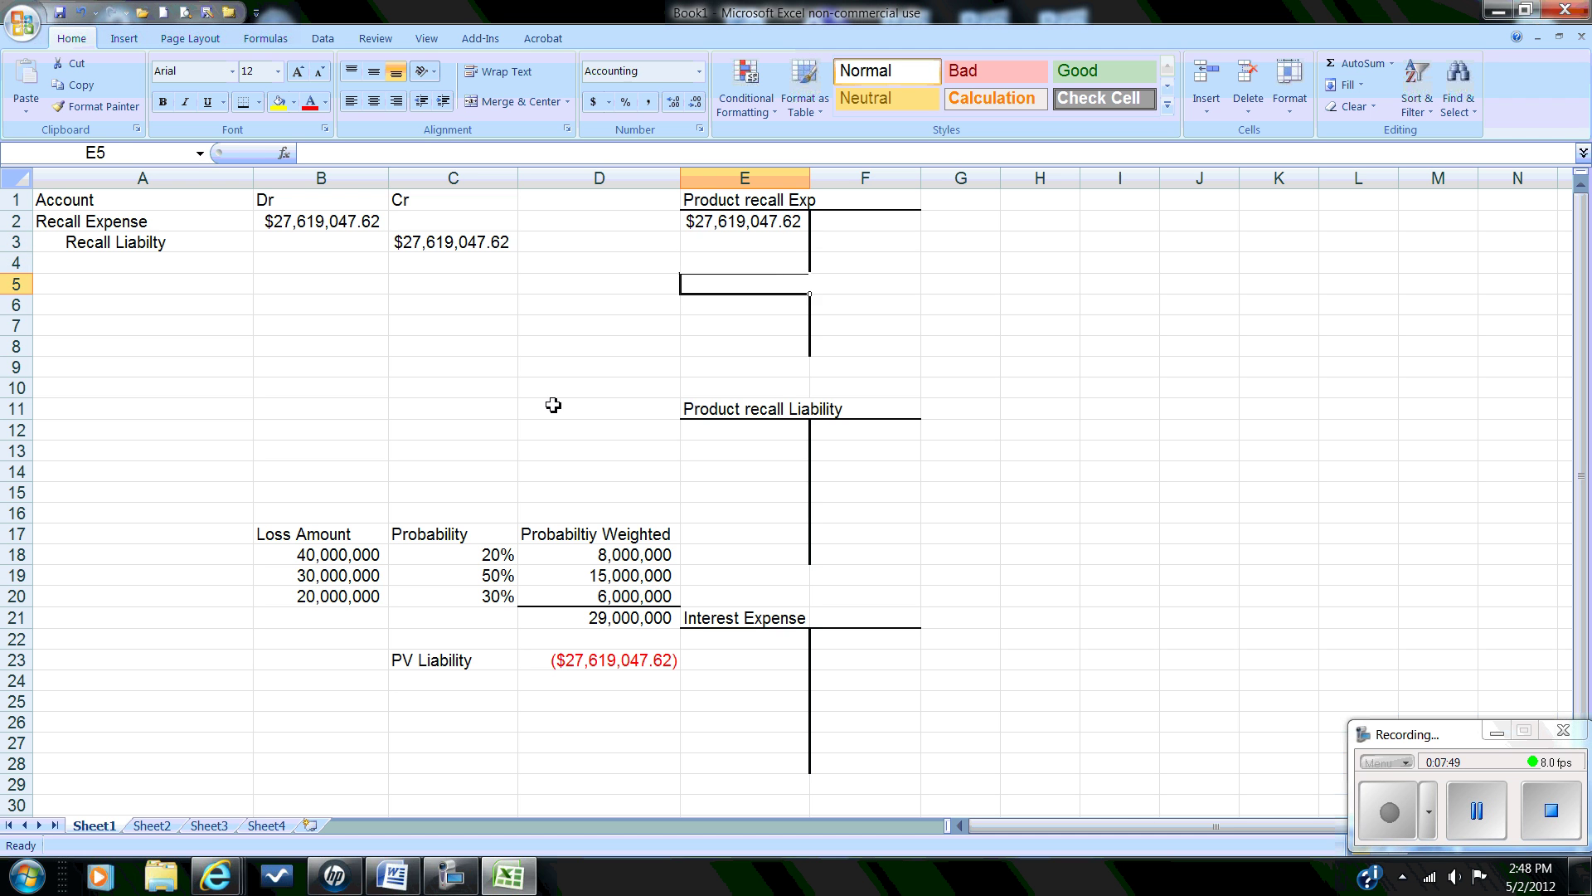
{"action": "key", "text": "Down"}
{"action": "key", "text": "Right"}
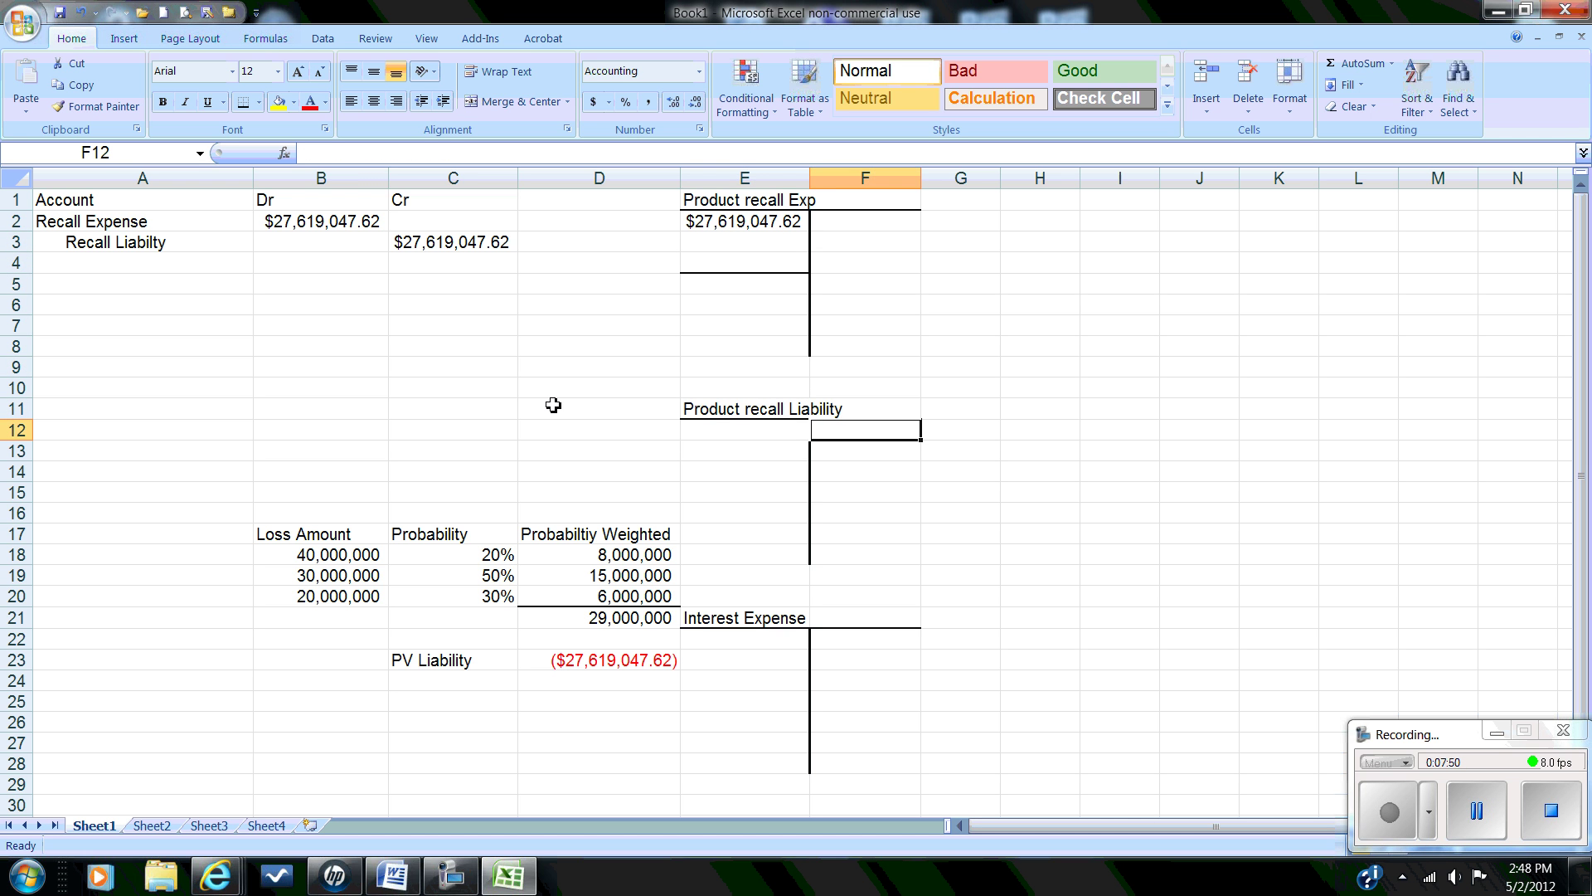
{"action": "type", "text": "="}
{"action": "key", "text": "Left"}
{"action": "key", "text": "Left"}
{"action": "key", "text": "Left"}
{"action": "key", "text": "Left"}
{"action": "key", "text": "Right"}
{"action": "key", "text": "Up"}
{"action": "key", "text": "Up"}
{"action": "key", "text": "Up"}
{"action": "key", "text": "Up"}
{"action": "key", "text": "Up"}
{"action": "key", "text": "Up"}
{"action": "key", "text": "Up"}
{"action": "key", "text": "Up"}
{"action": "key", "text": "Up"}
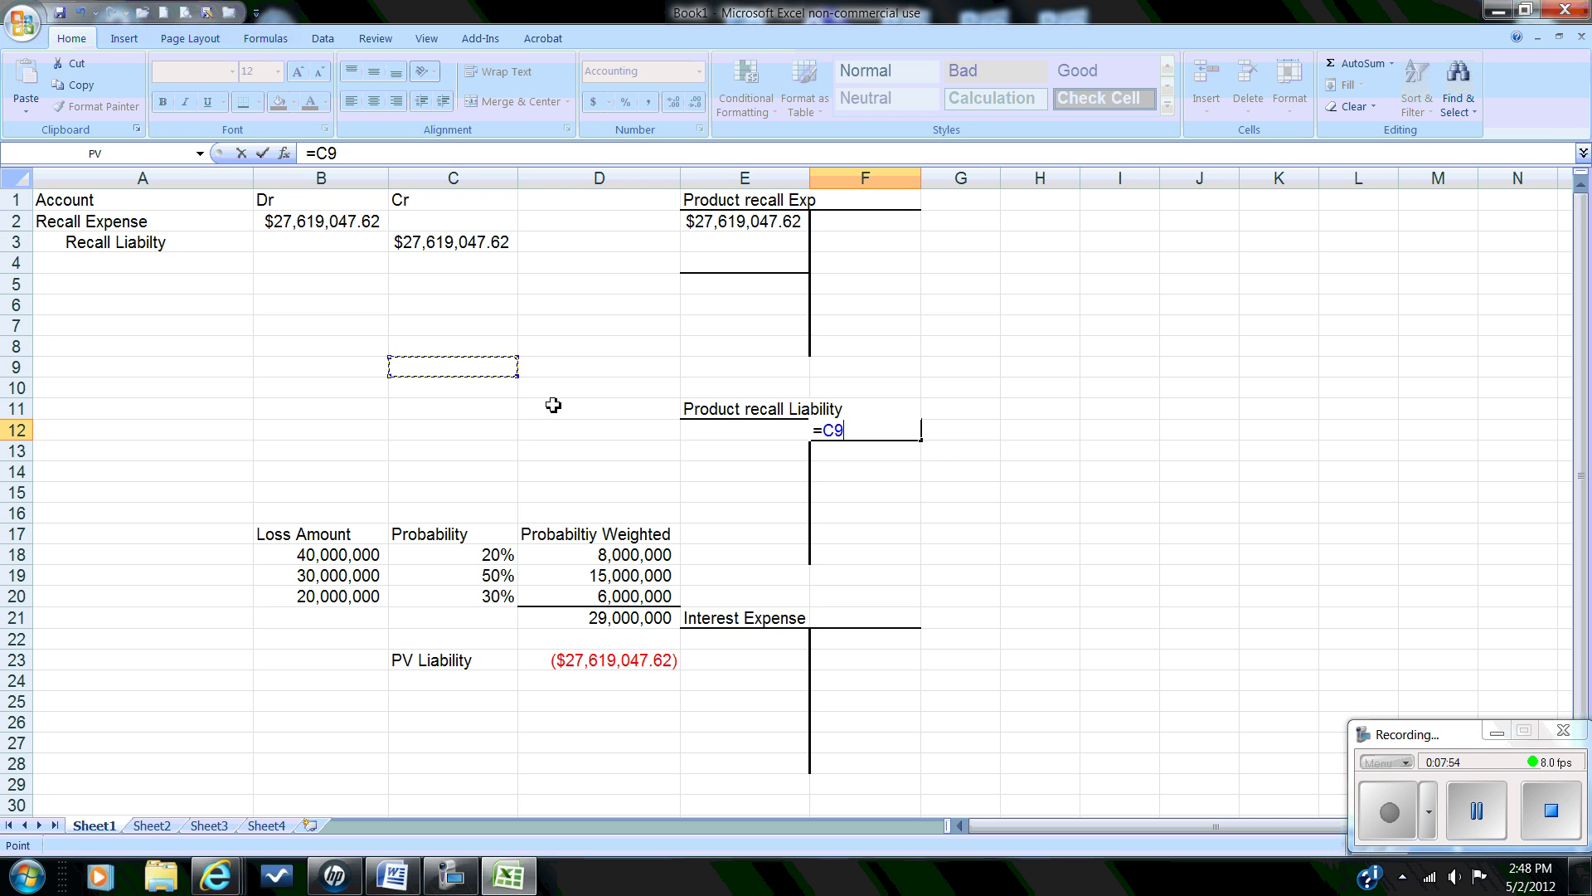
{"action": "key", "text": "Return"}
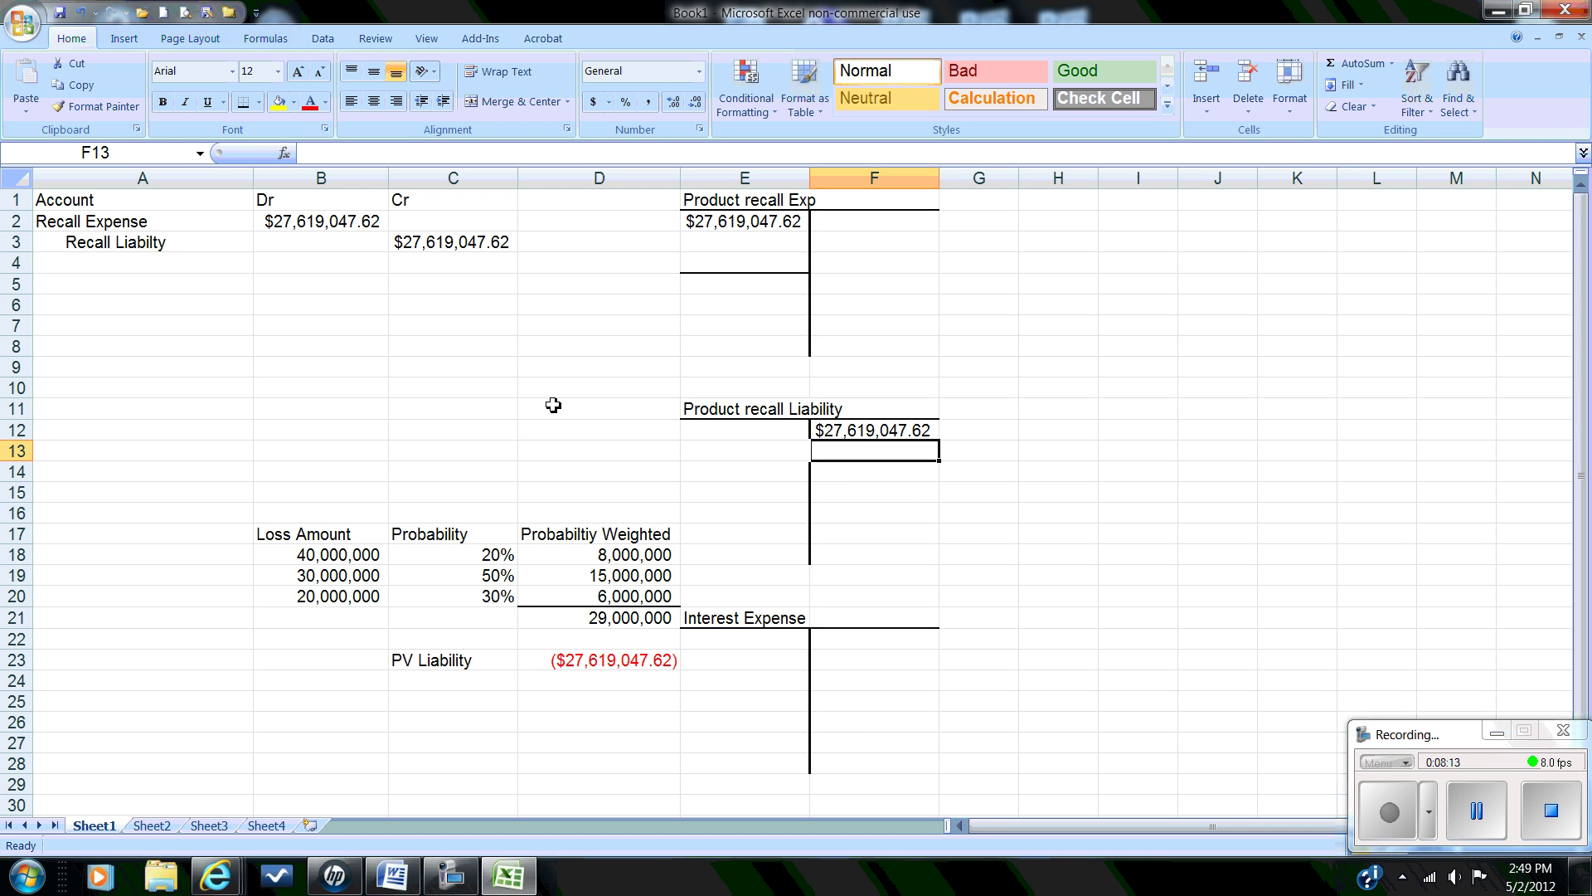
Step: Label a new journal entry End 2012 in A5 and enter the debited account Interest Expense in A6
{"action": "left_click", "coordinate": [87, 287]}
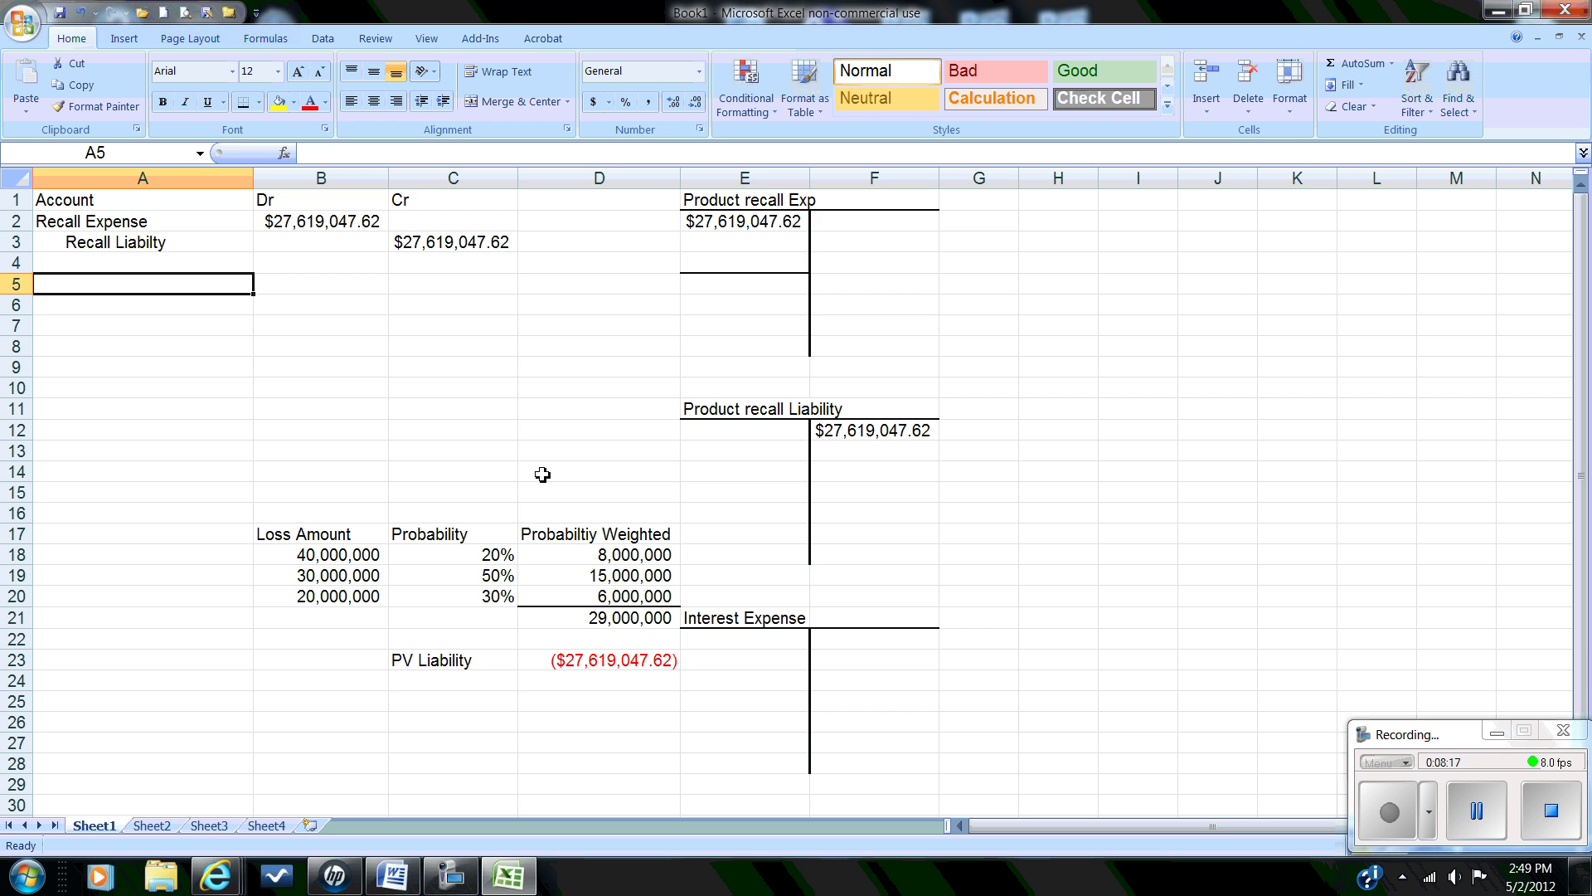
{"action": "type", "text": "End 2012"}
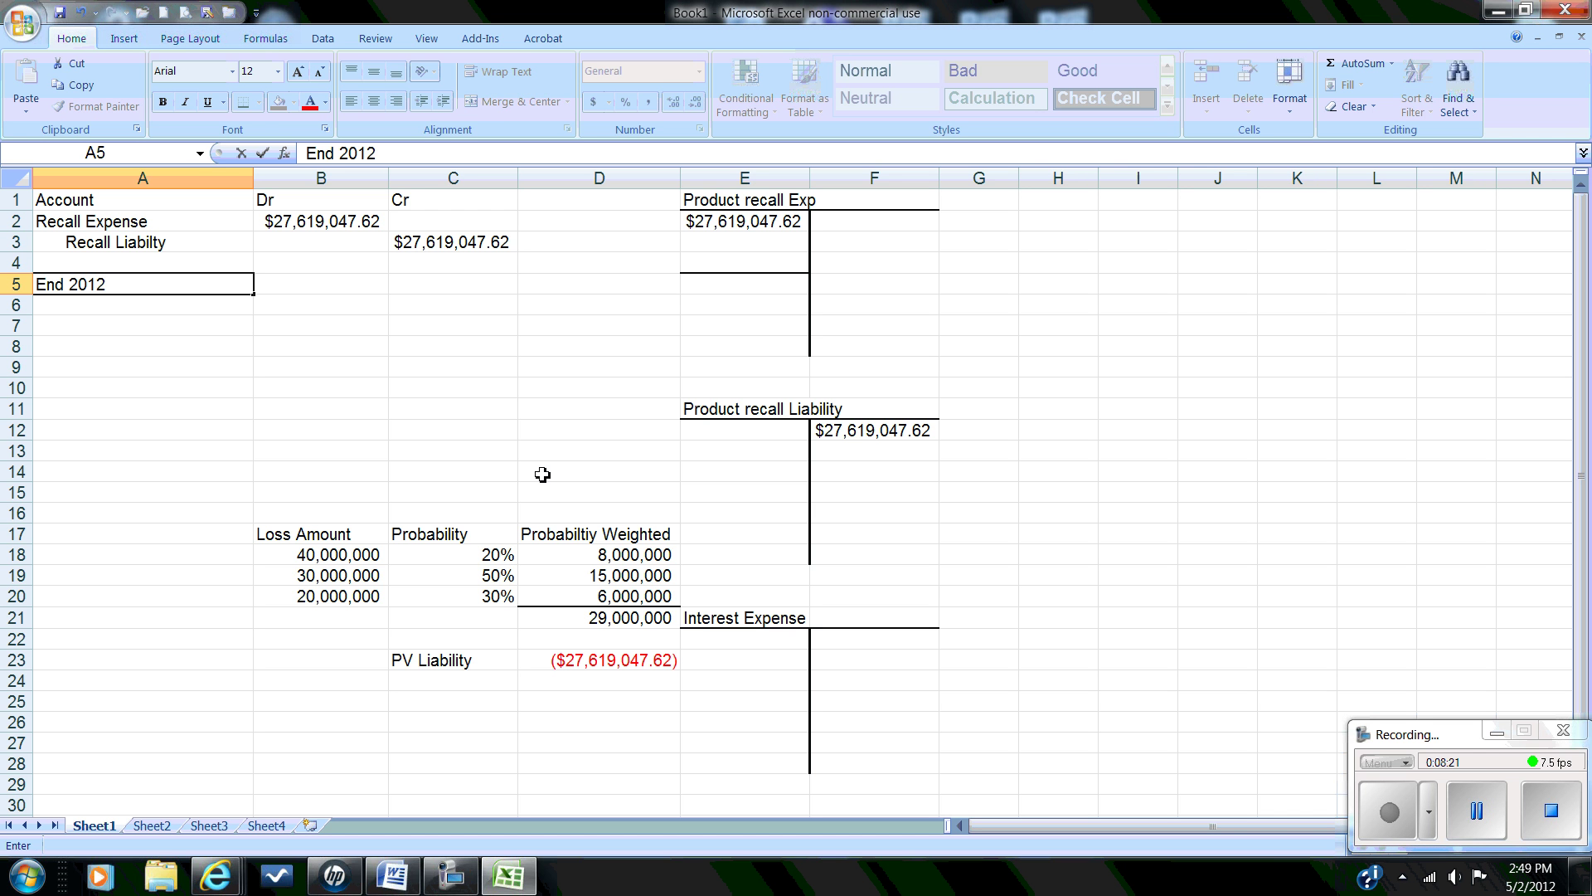
{"action": "key", "text": "Return"}
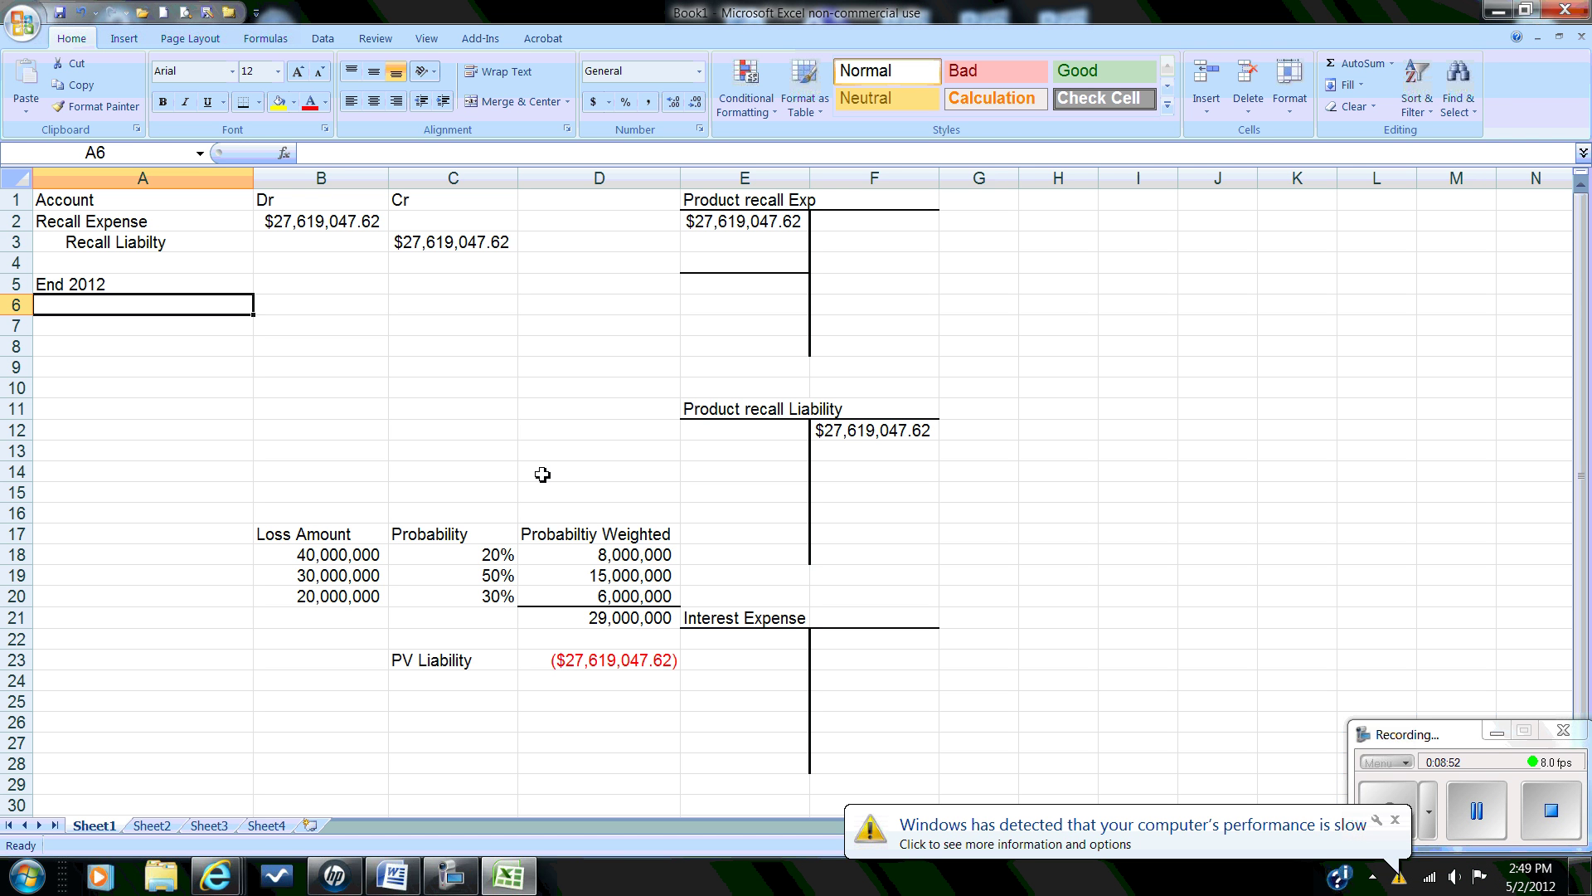
{"action": "type", "text": "Inte"}
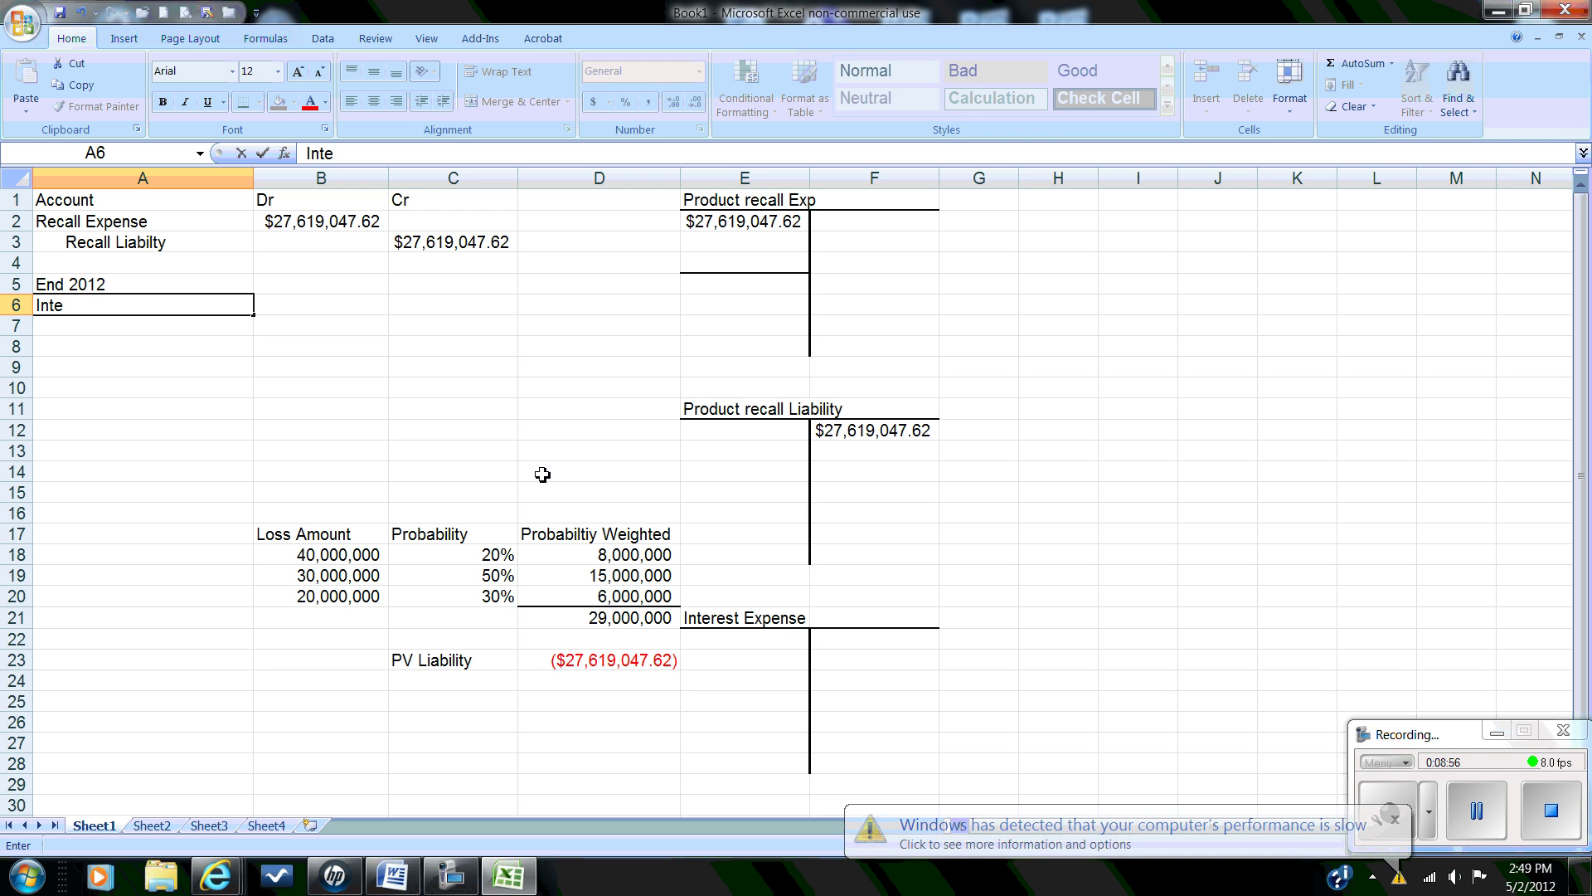
{"action": "type", "text": "rest Expense"}
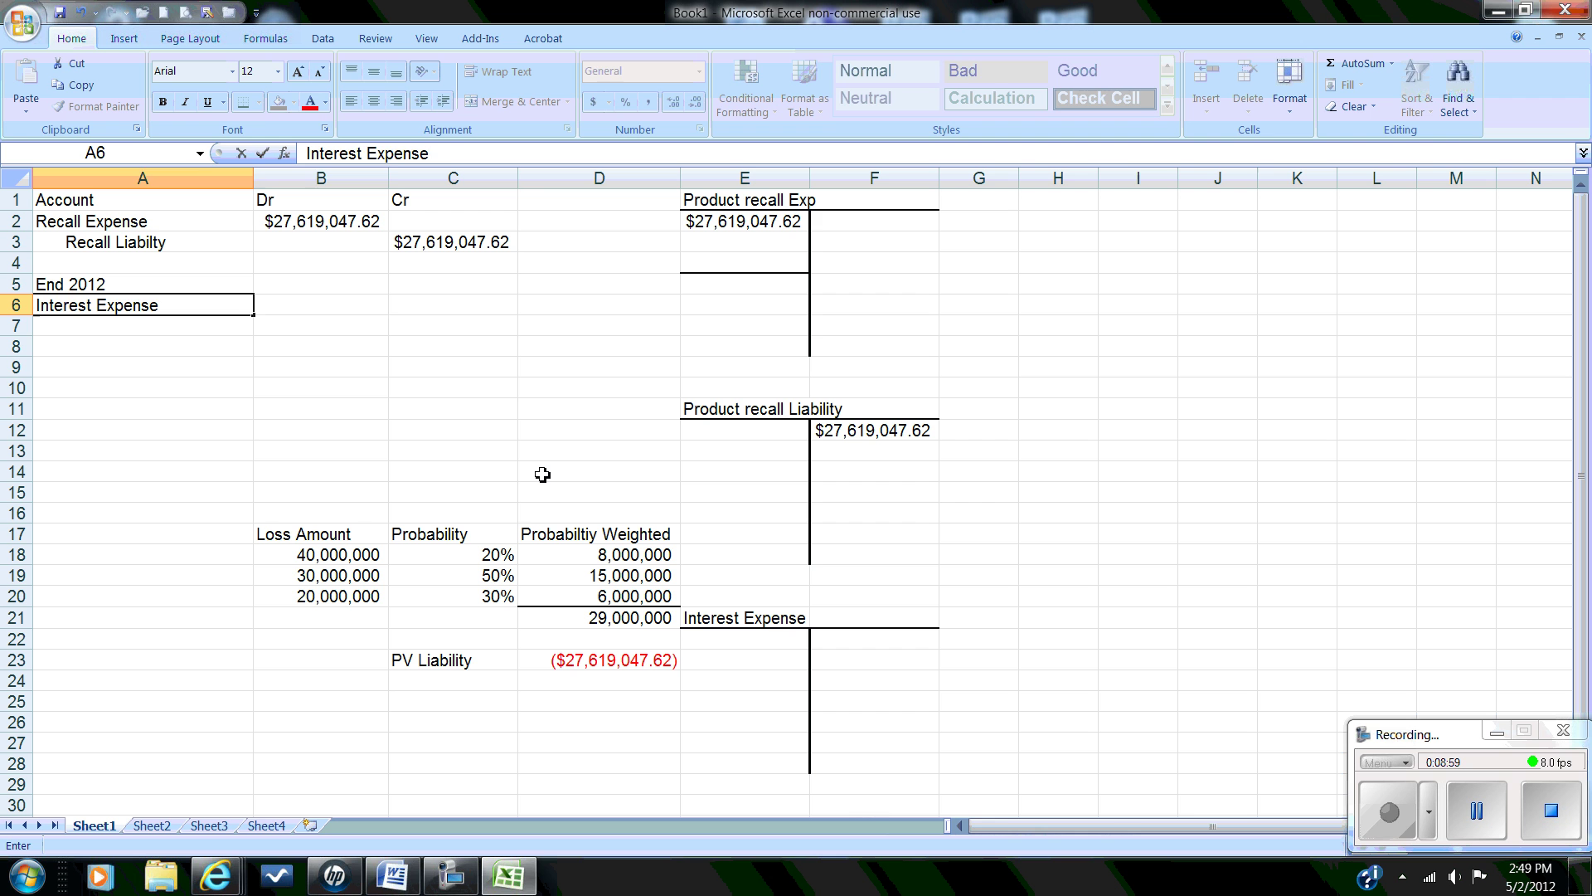
{"action": "key", "text": "Tab"}
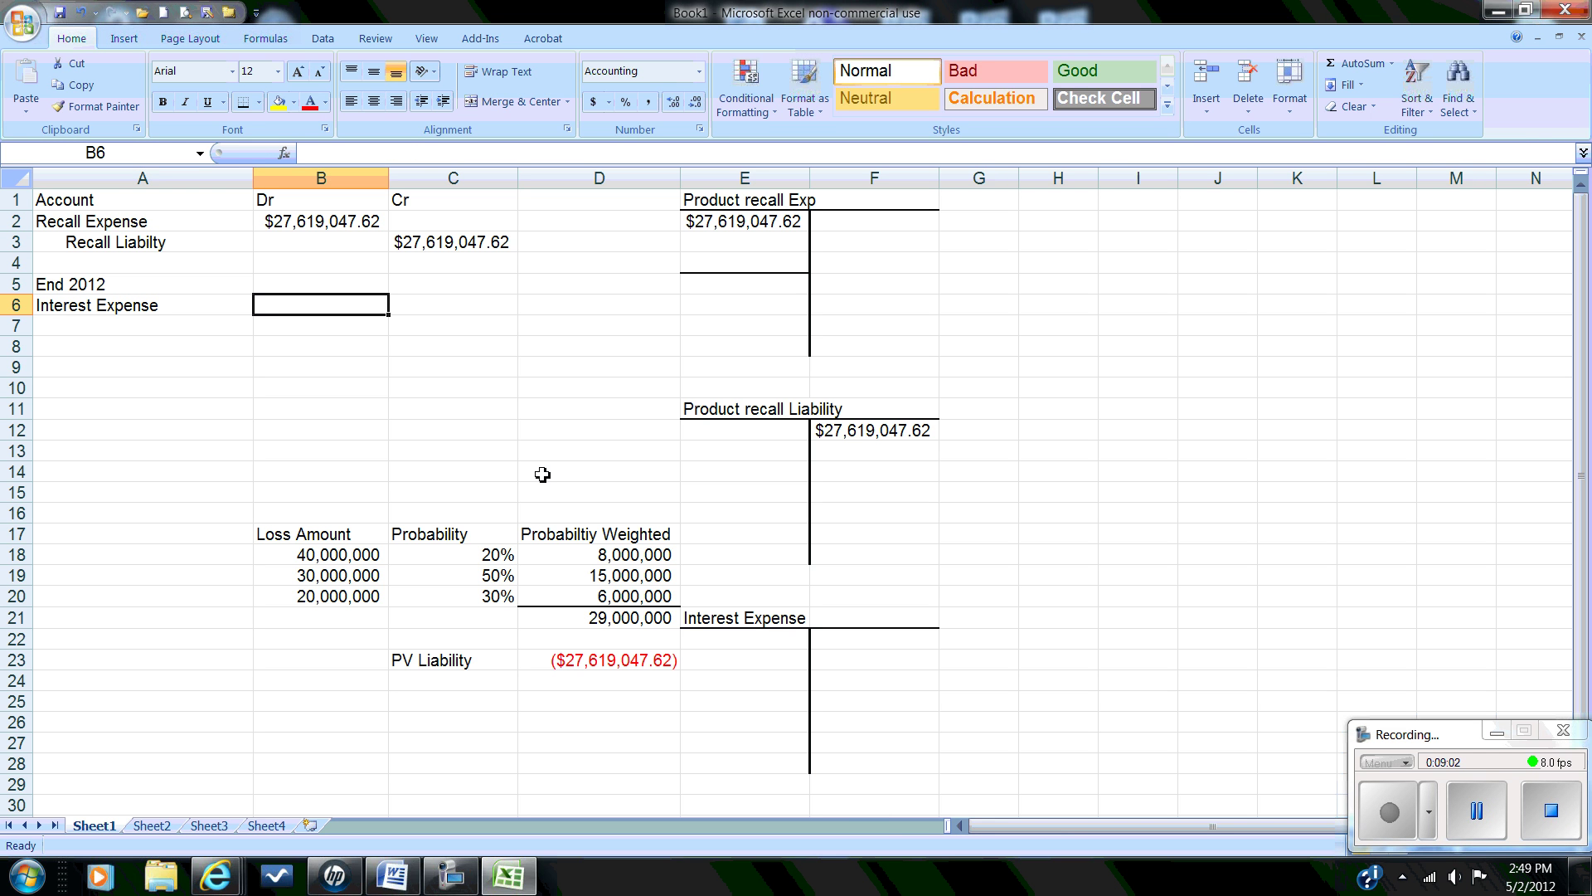
Step: Calculate the interest expense debit in B6 as the probability-weighted total minus the recorded recall expense, using =D21-B2
{"action": "type", "text": "="}
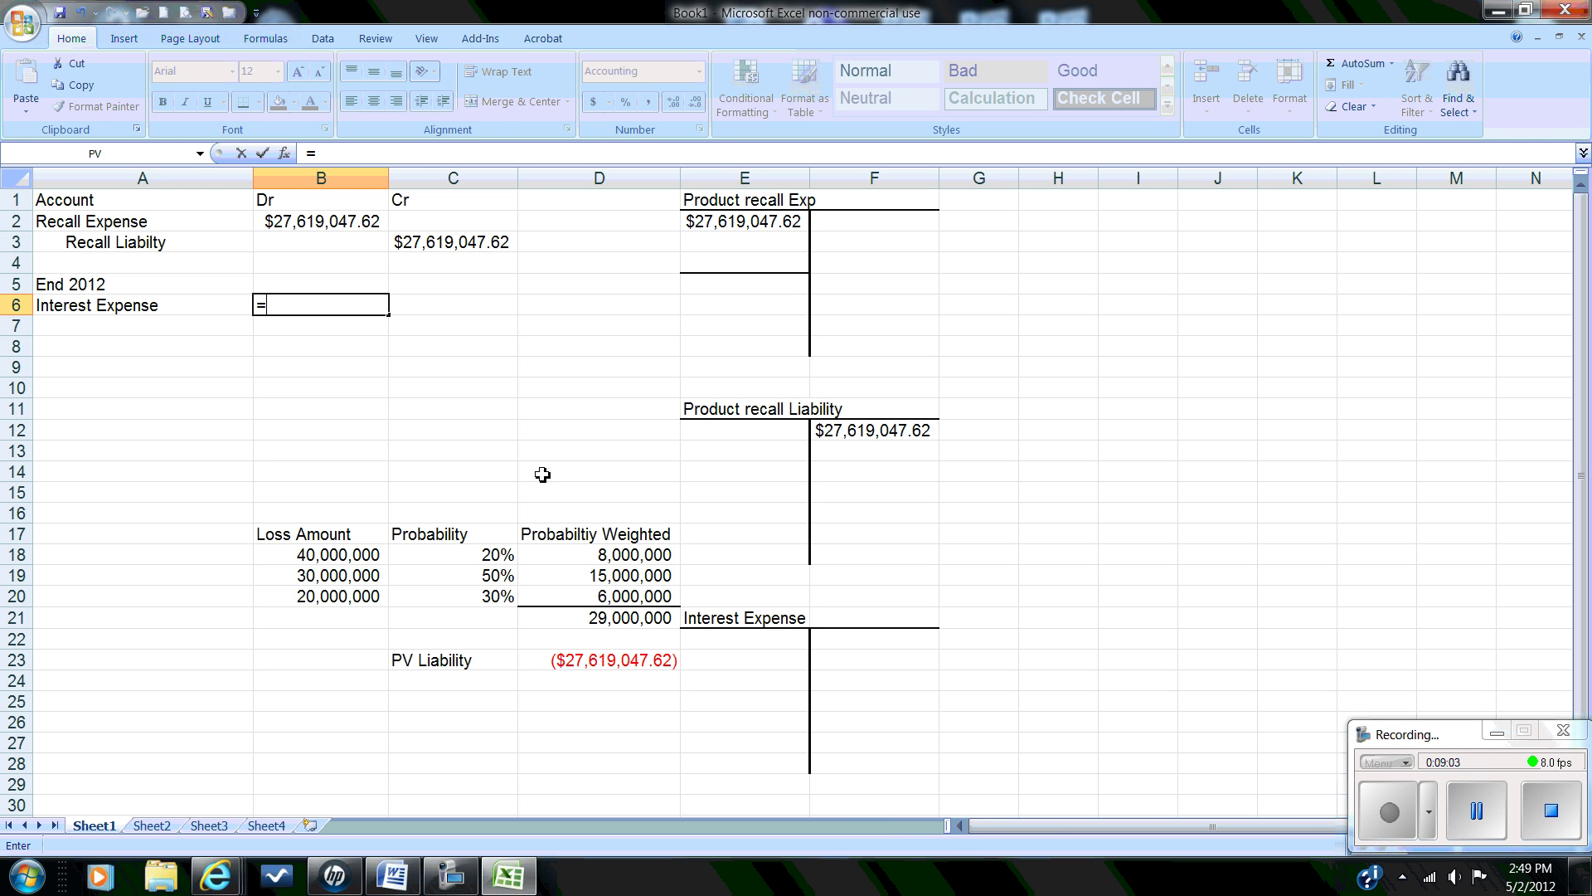
{"action": "left_click", "coordinate": [550, 620]}
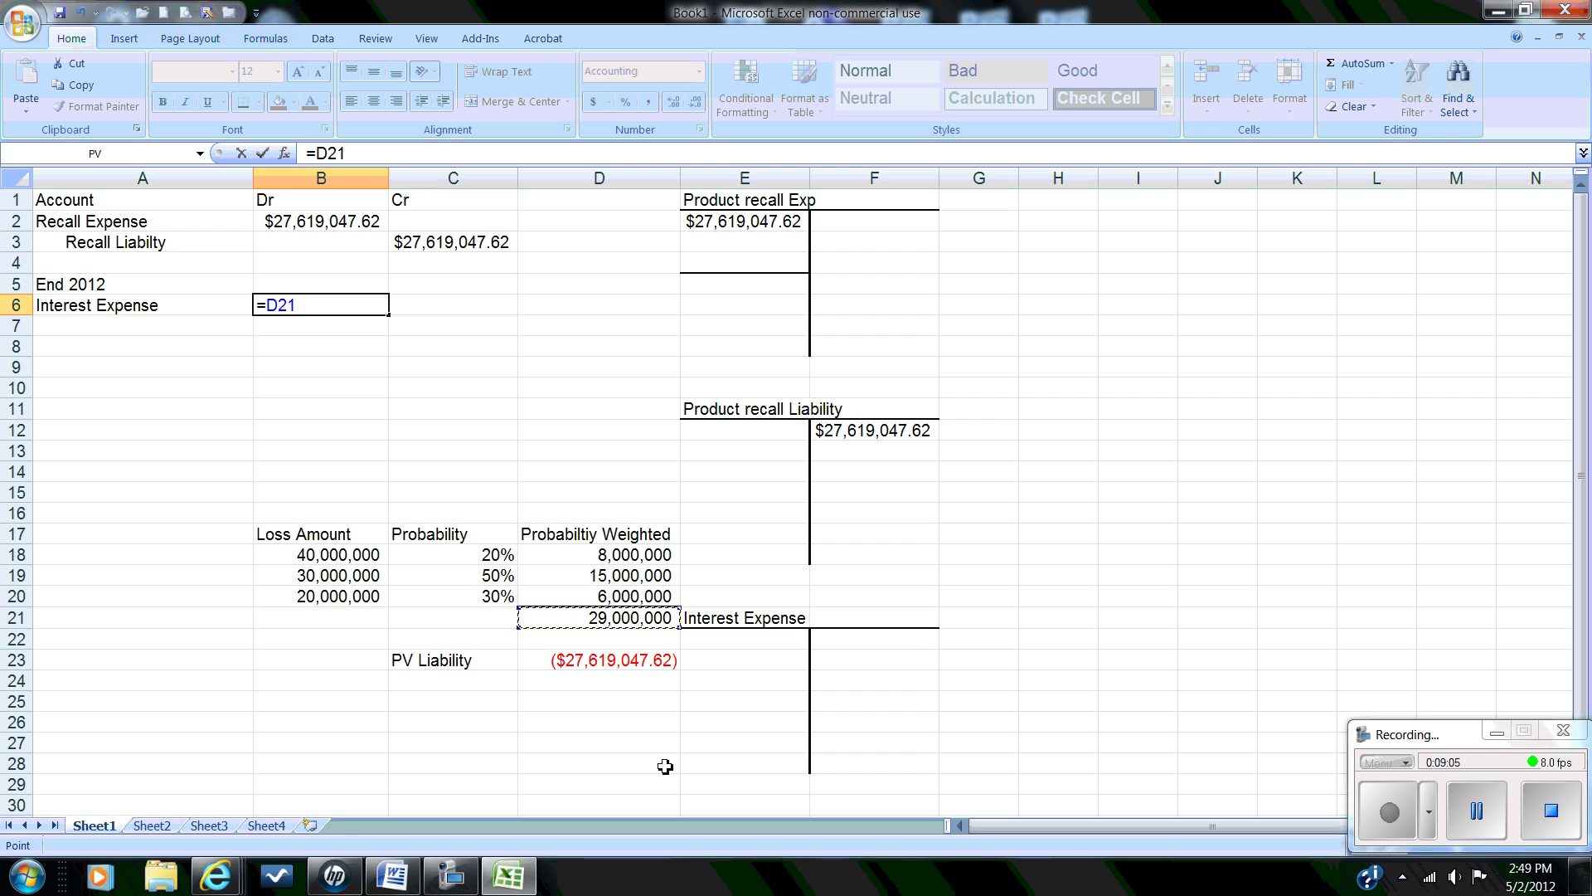
{"action": "type", "text": "-"}
{"action": "key", "text": "Up"}
{"action": "key", "text": "Up"}
{"action": "key", "text": "Up"}
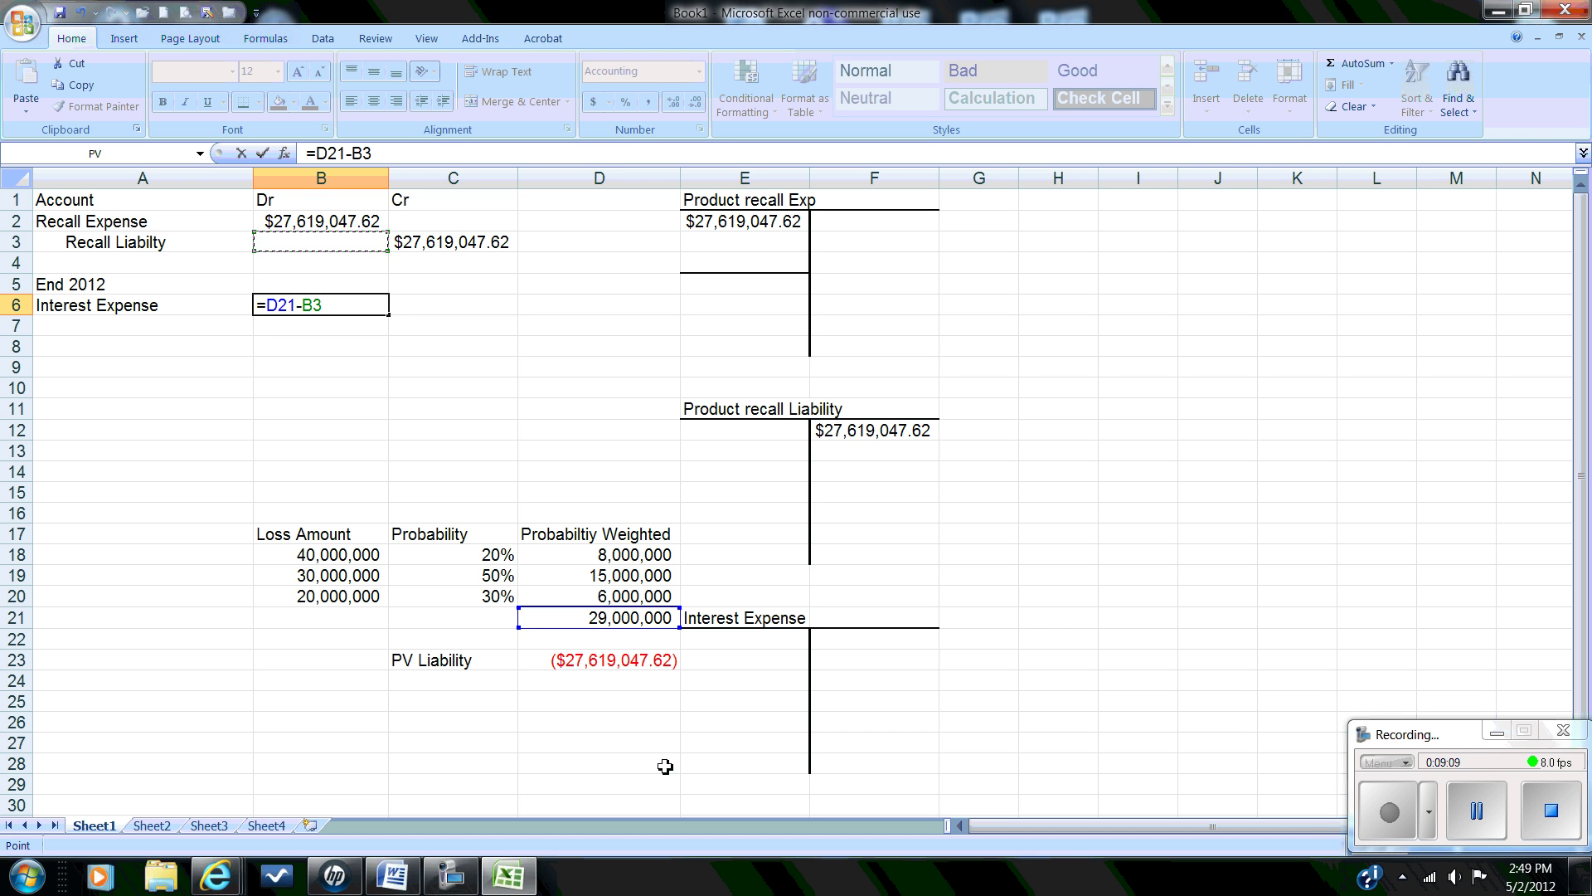
{"action": "key", "text": "Up"}
{"action": "key", "text": "Return"}
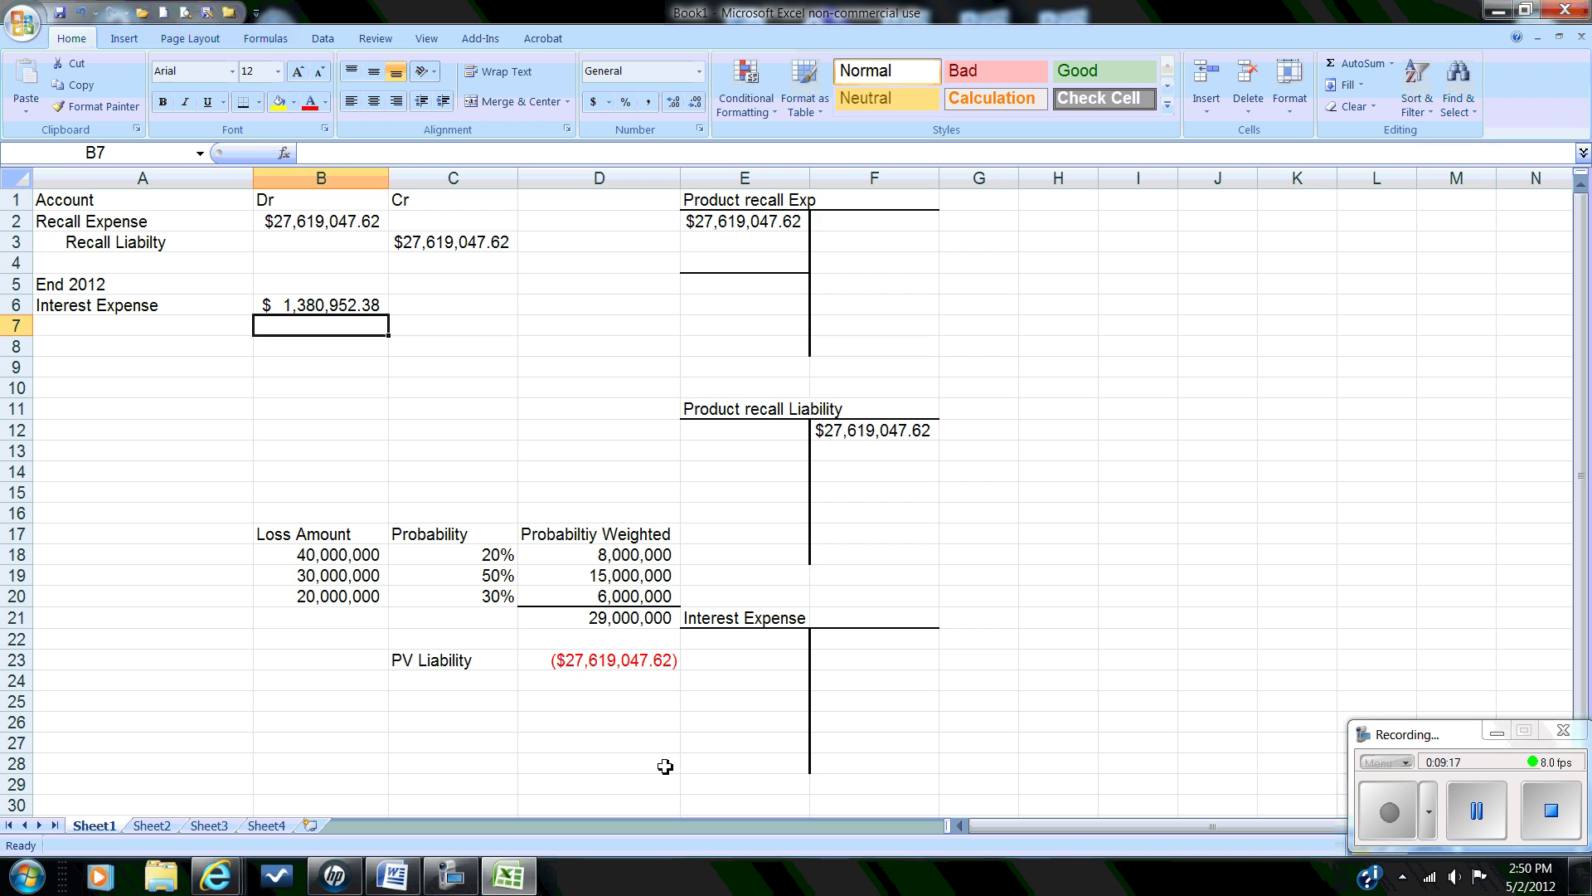
Step: Fill in the credited account in A7 with a formula linked to the Recall Liabilty label in A3
{"action": "key", "text": "Left"}
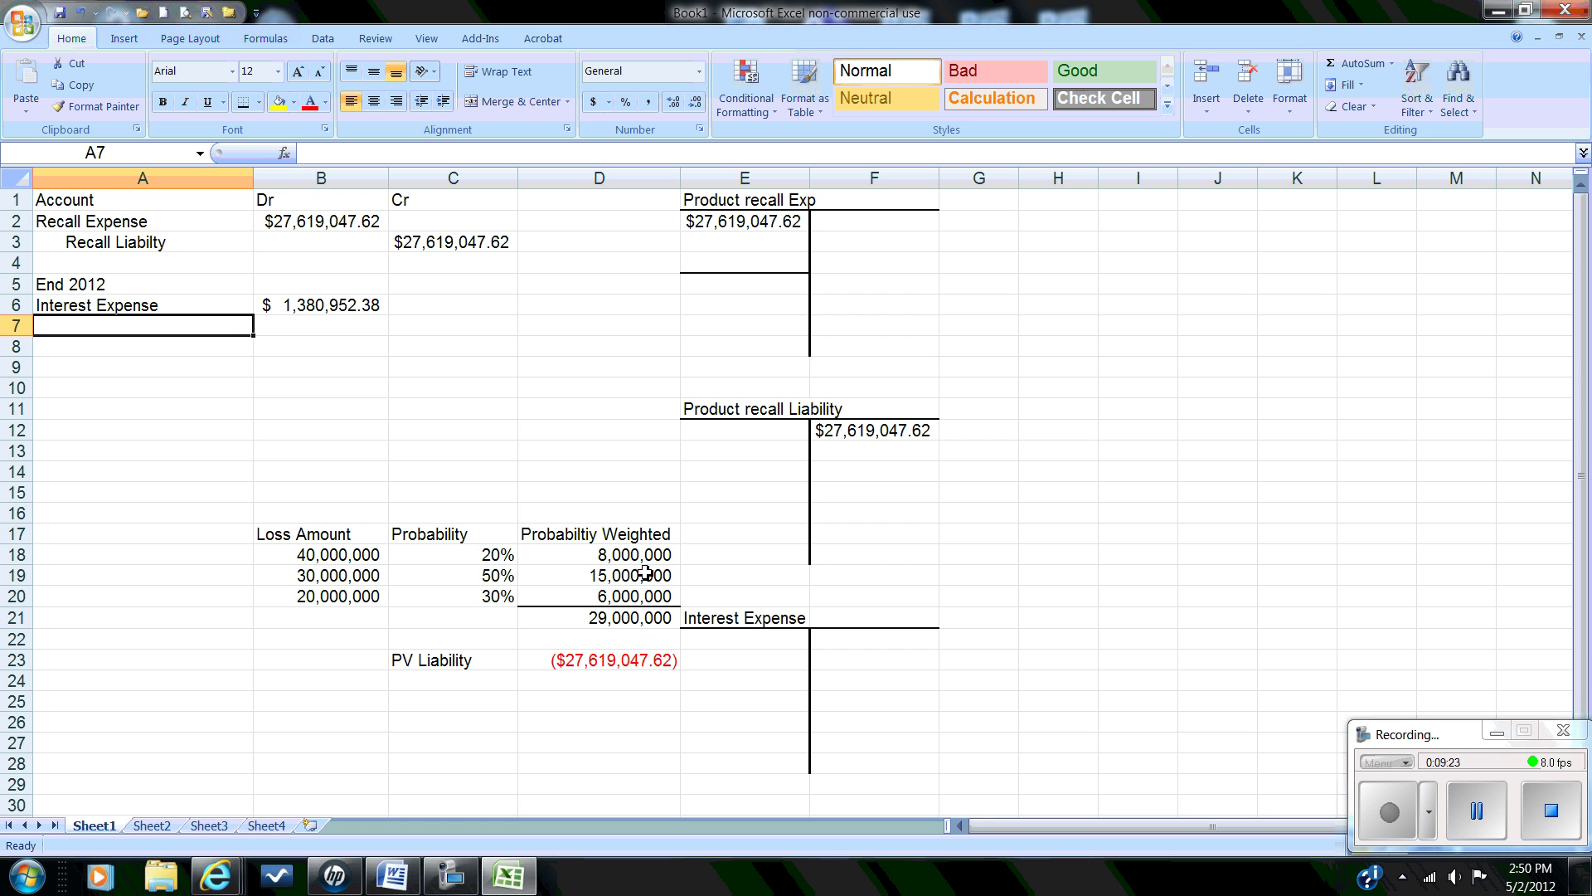
{"action": "type", "text": "="}
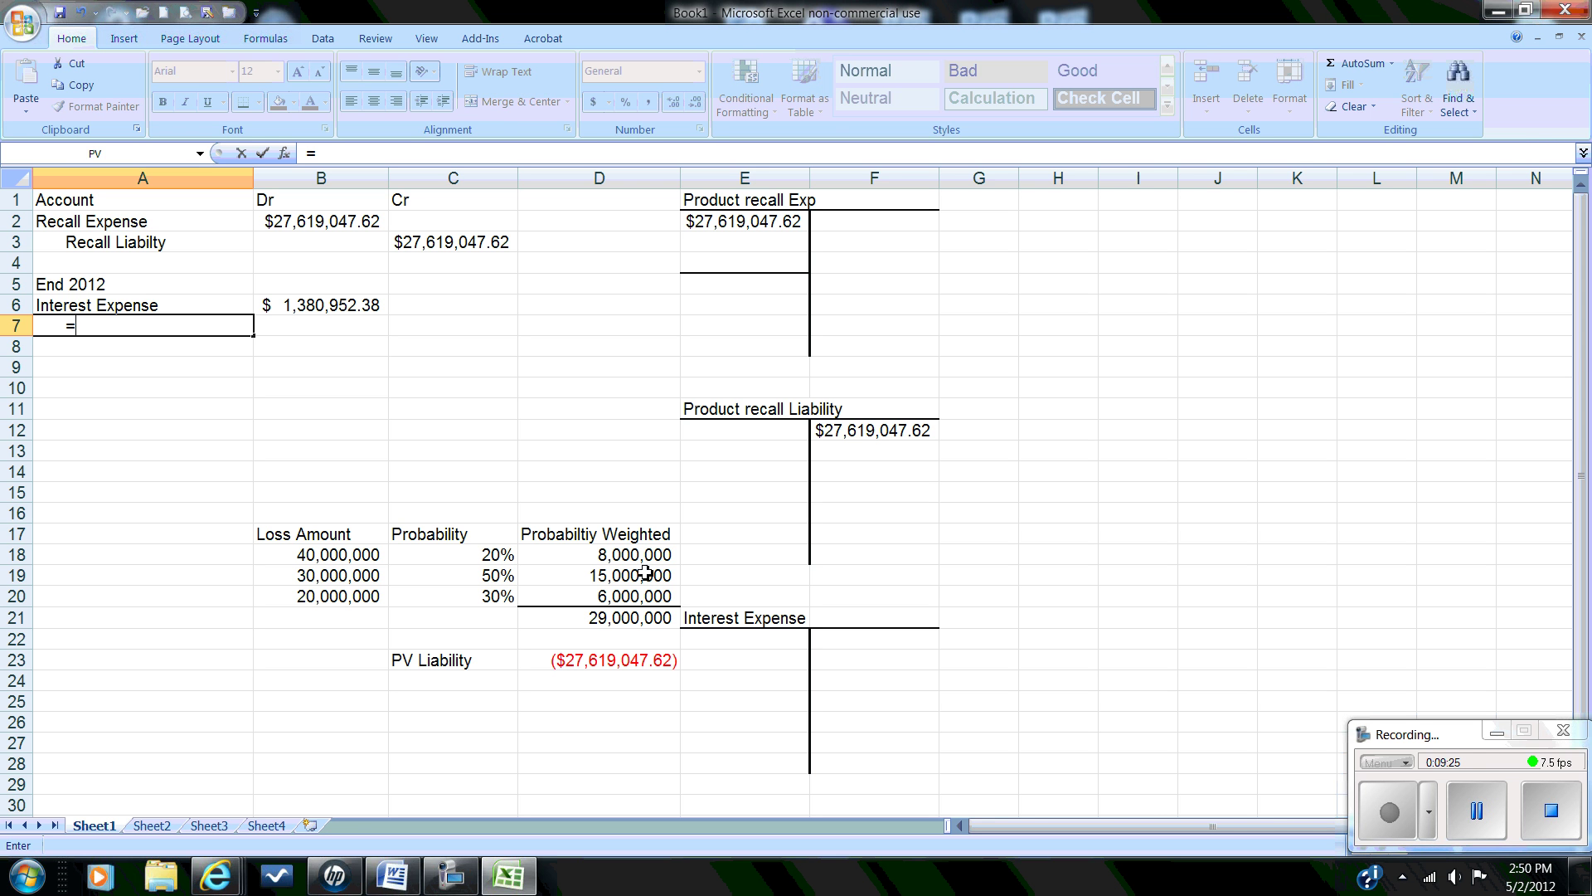
{"action": "key", "text": "Up"}
{"action": "key", "text": "Up"}
{"action": "key", "text": "Up"}
{"action": "key", "text": "Up"}
{"action": "key", "text": "Return"}
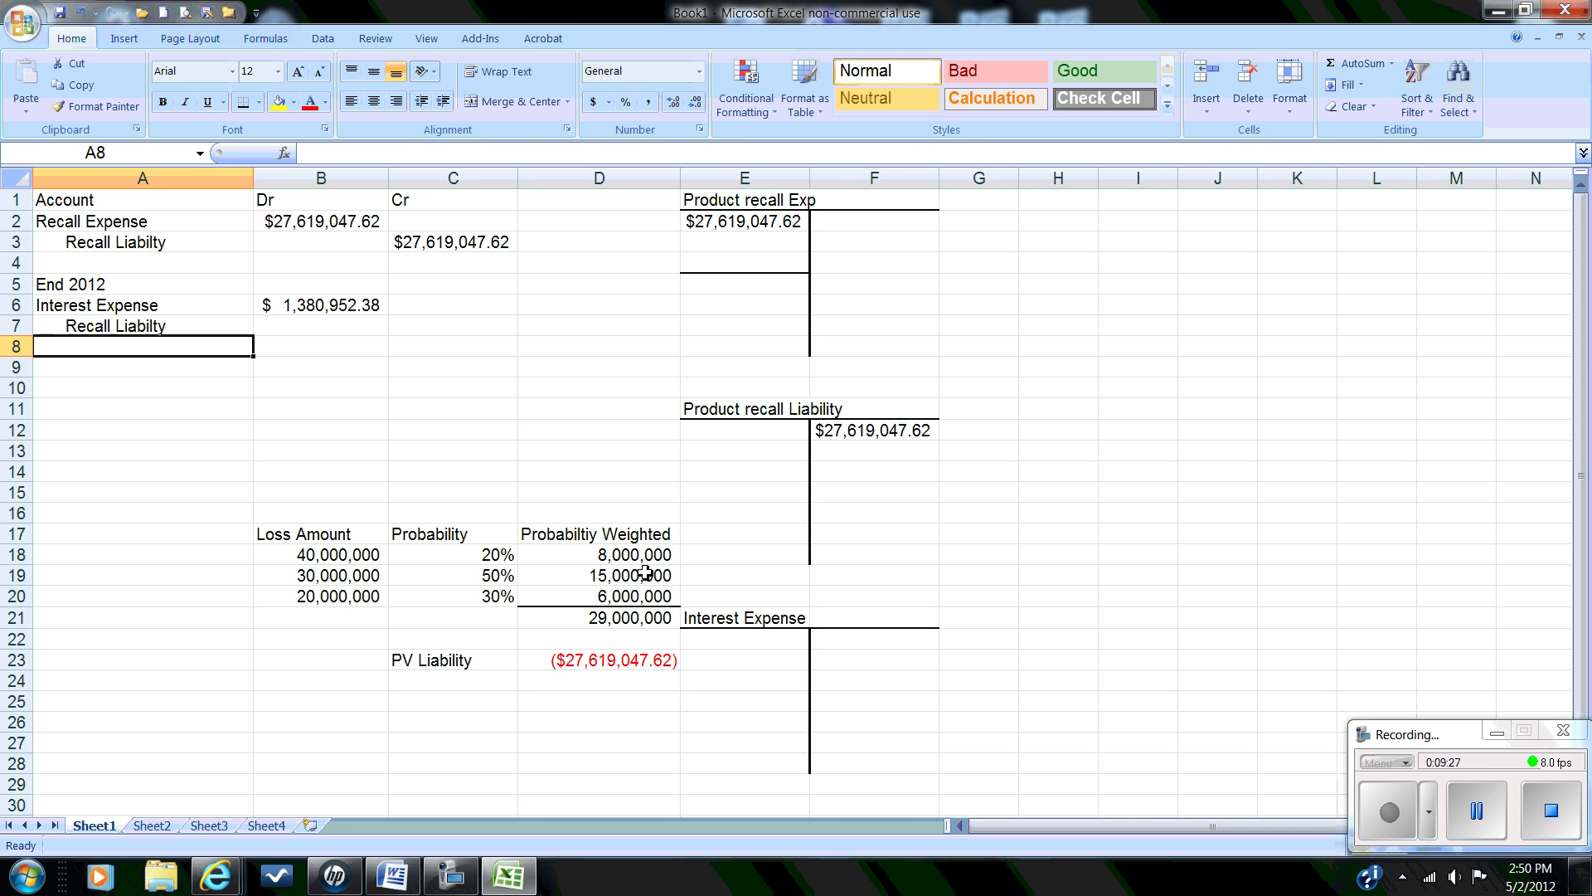
Step: Enter the recall liability credit in C7 with the formula +B6, linking it to the interest expense debit
{"action": "key", "text": "Up"}
{"action": "key", "text": "Right"}
{"action": "key", "text": "Right"}
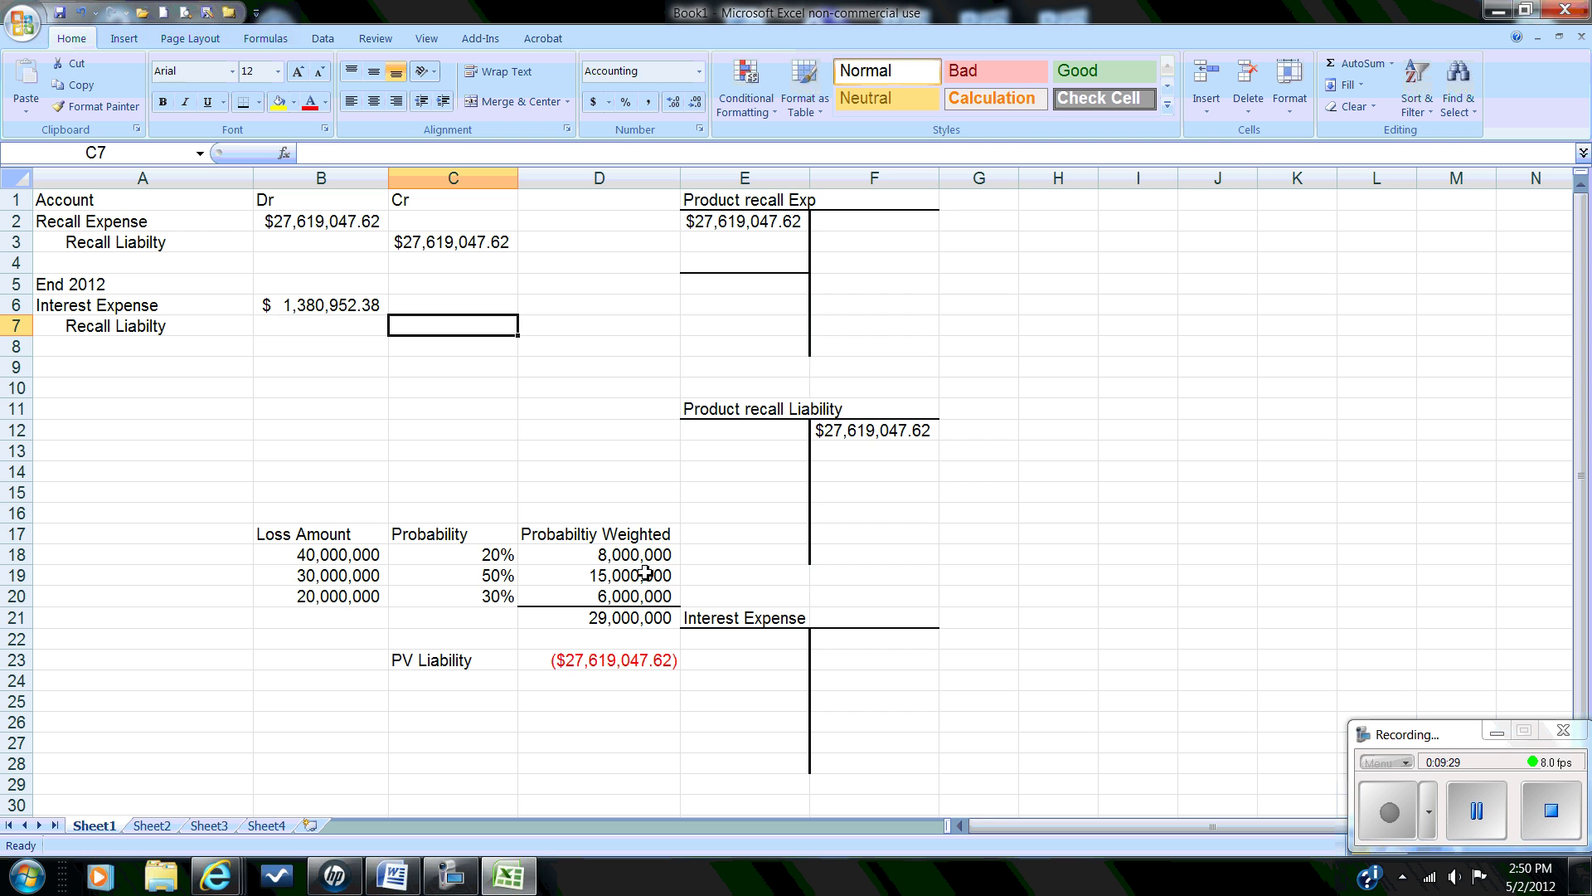
{"action": "type", "text": "="}
{"action": "key", "text": "Left"}
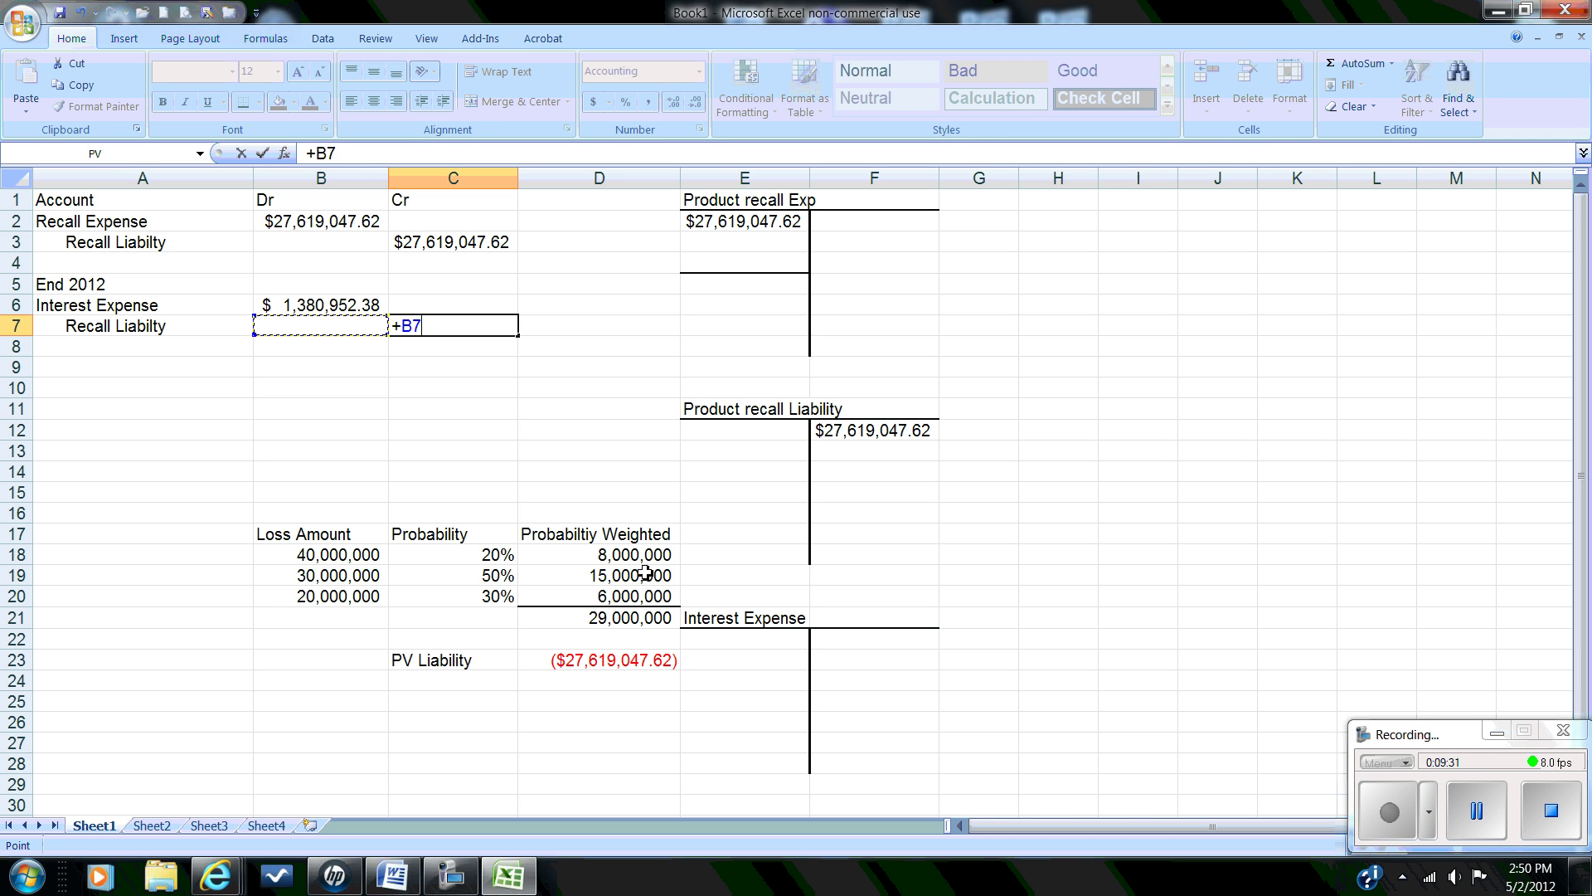
{"action": "key", "text": "Up"}
{"action": "key", "text": "Return"}
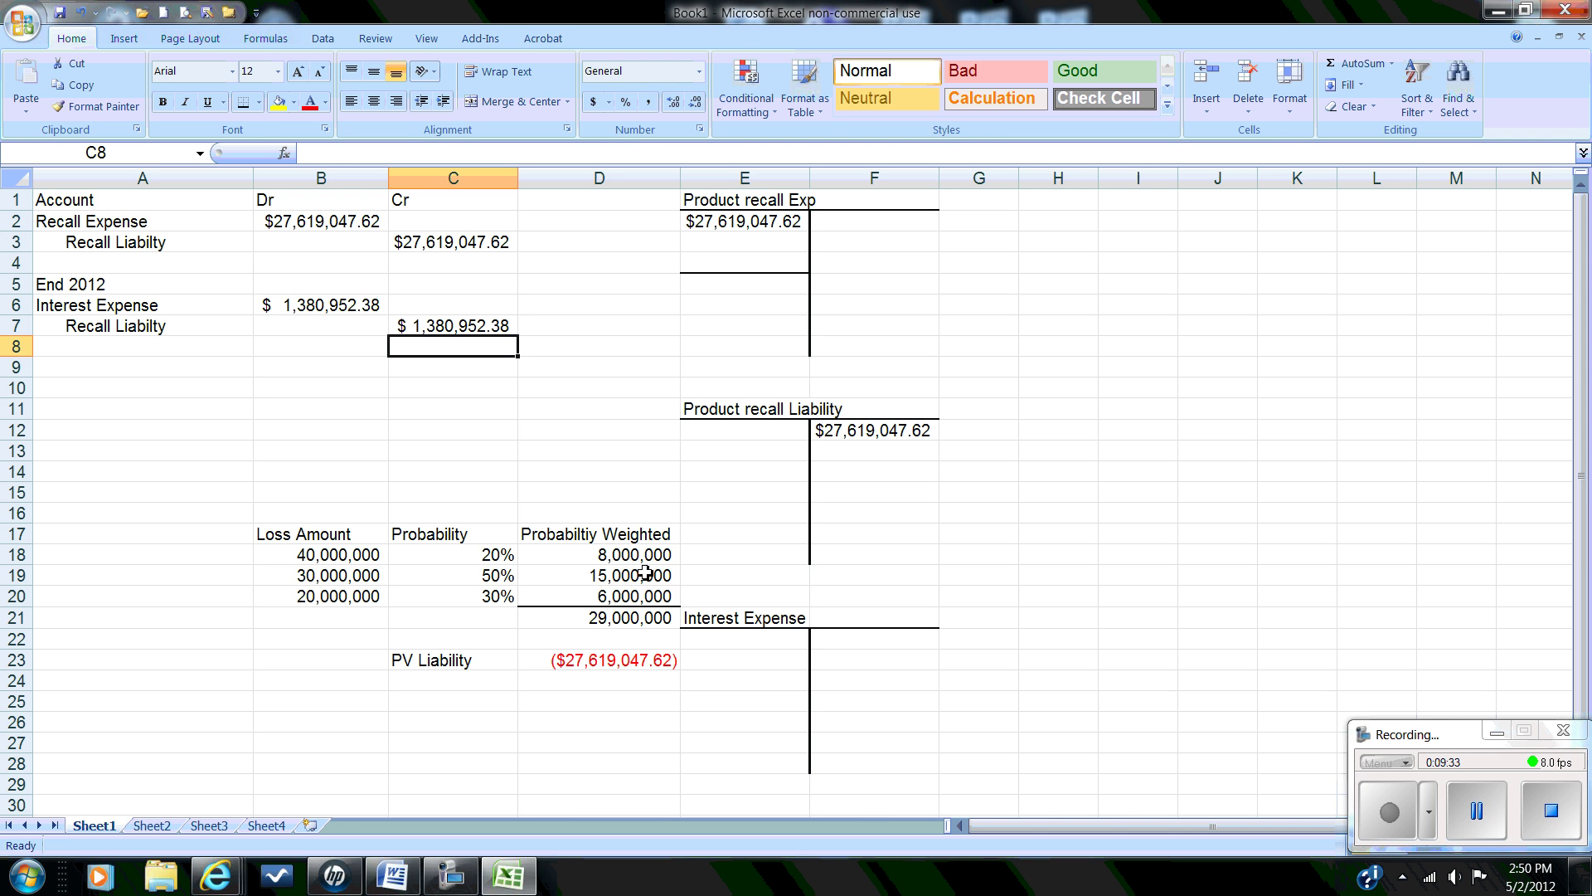
{"action": "key", "text": "Down"}
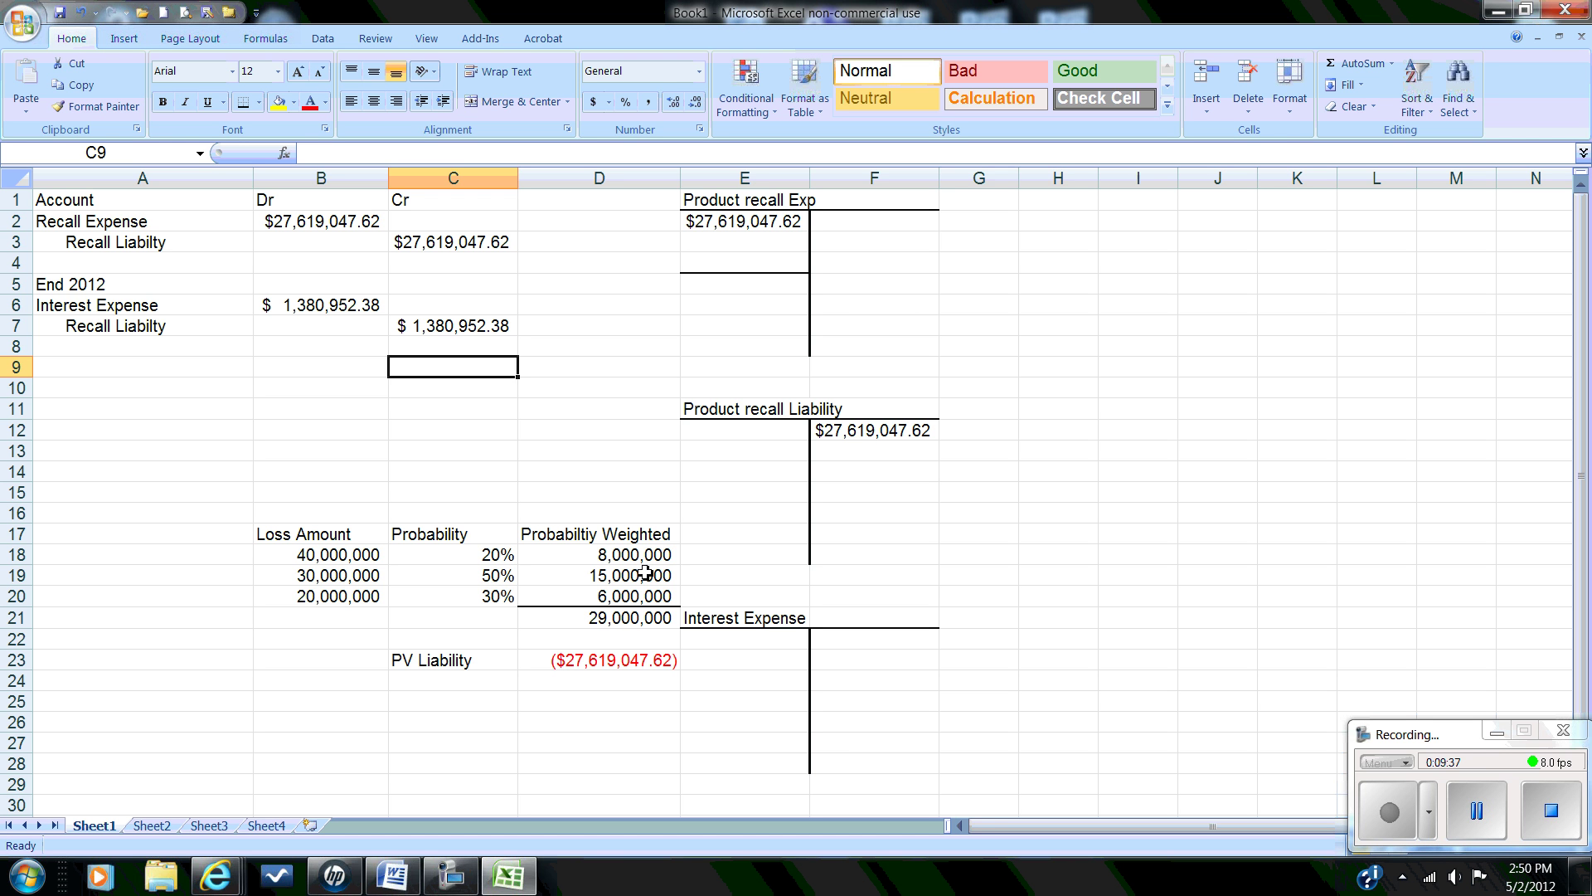
{"action": "key", "text": "Left"}
{"action": "key", "text": "Left"}
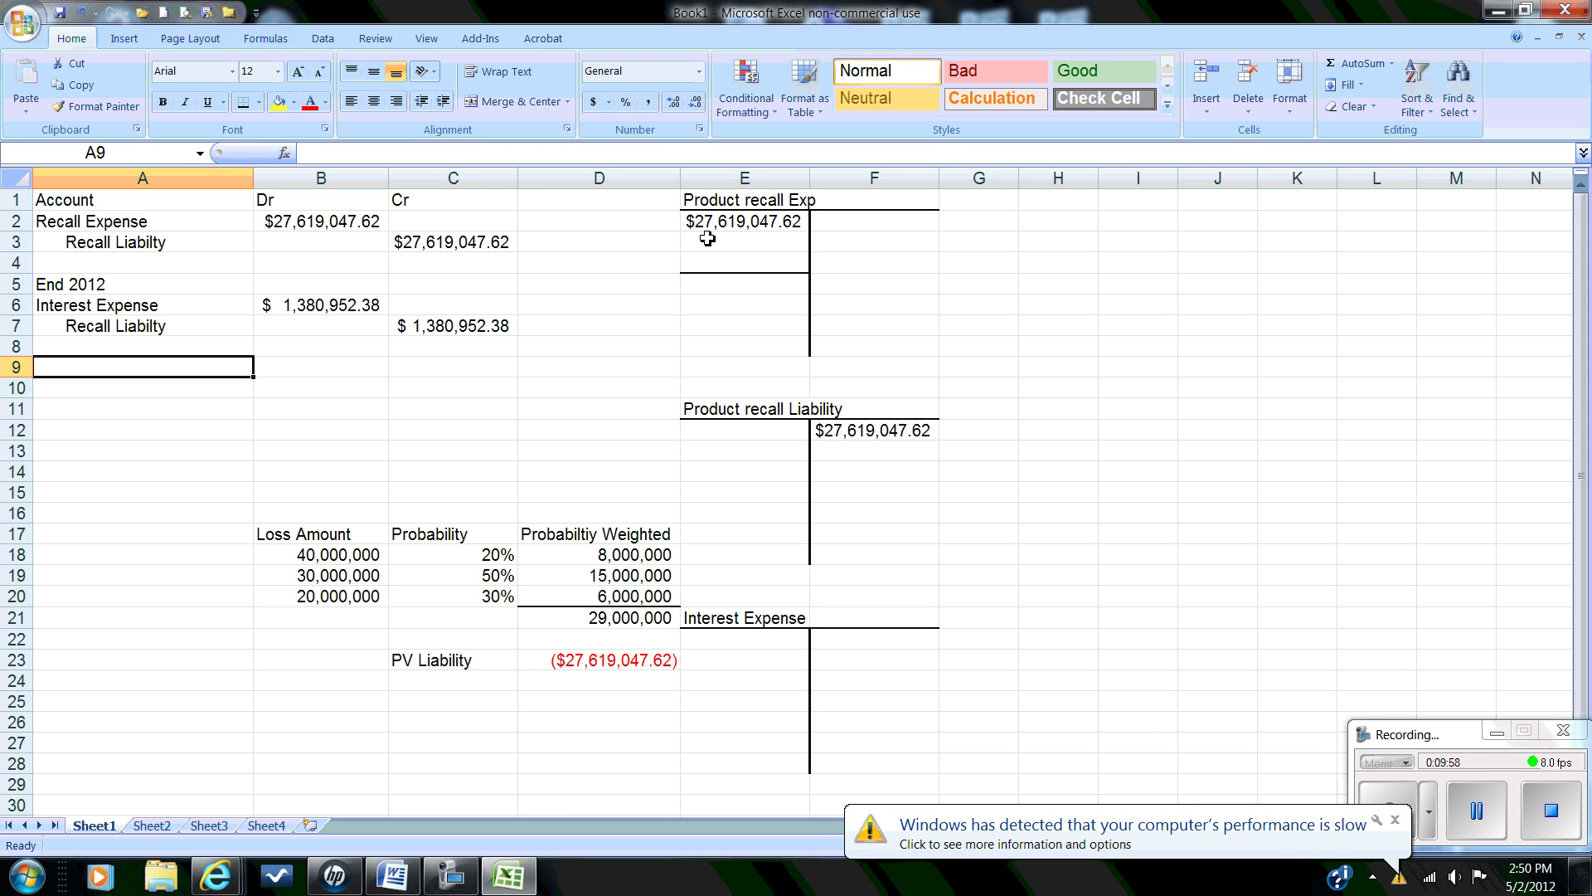
Step: Post the accrued interest to the credit side of the Product recall Liability T-account in F13 with the formula +C7
{"action": "left_click", "coordinate": [862, 443]}
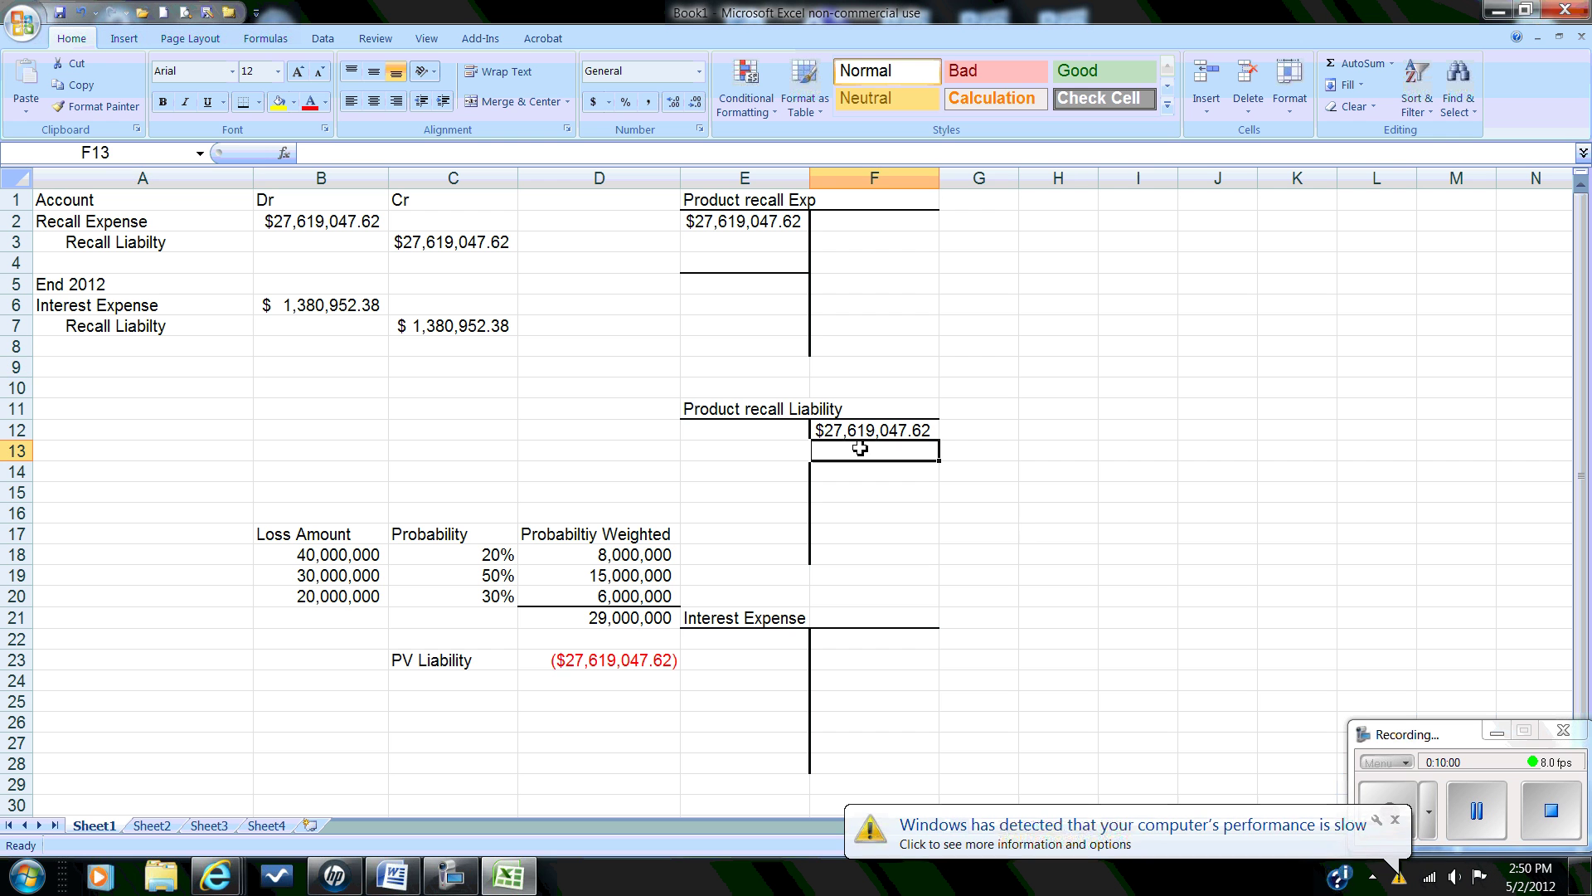
{"action": "type", "text": "+"}
{"action": "key", "text": "Left"}
{"action": "key", "text": "Left"}
{"action": "key", "text": "Left"}
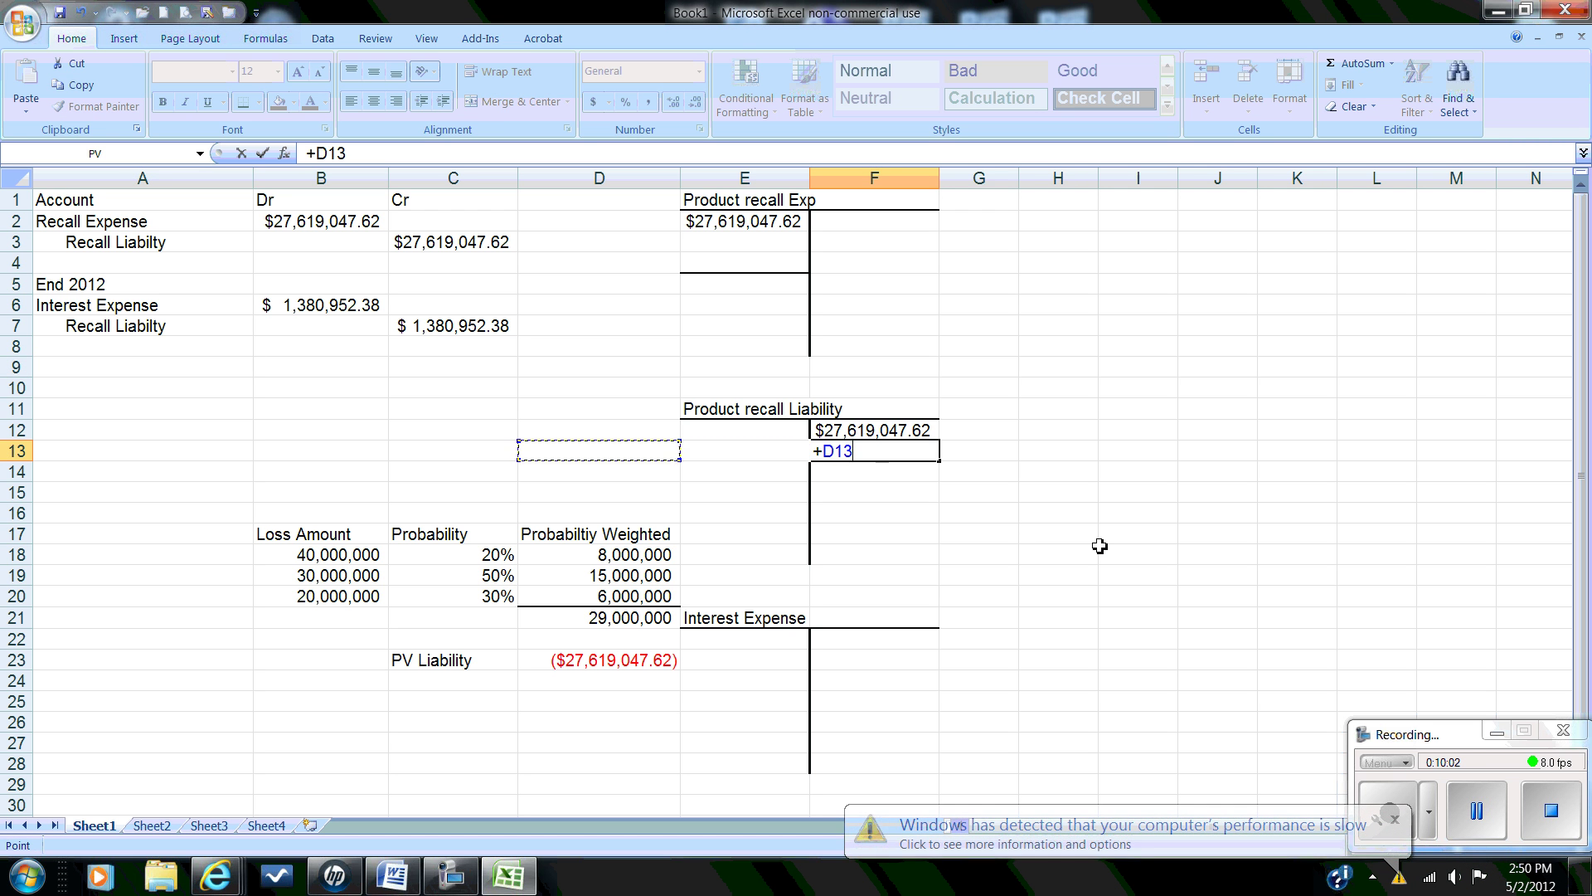
{"action": "key", "text": "Up"}
{"action": "key", "text": "Up"}
{"action": "key", "text": "Up"}
{"action": "key", "text": "Up"}
{"action": "key", "text": "Up"}
{"action": "key", "text": "Up"}
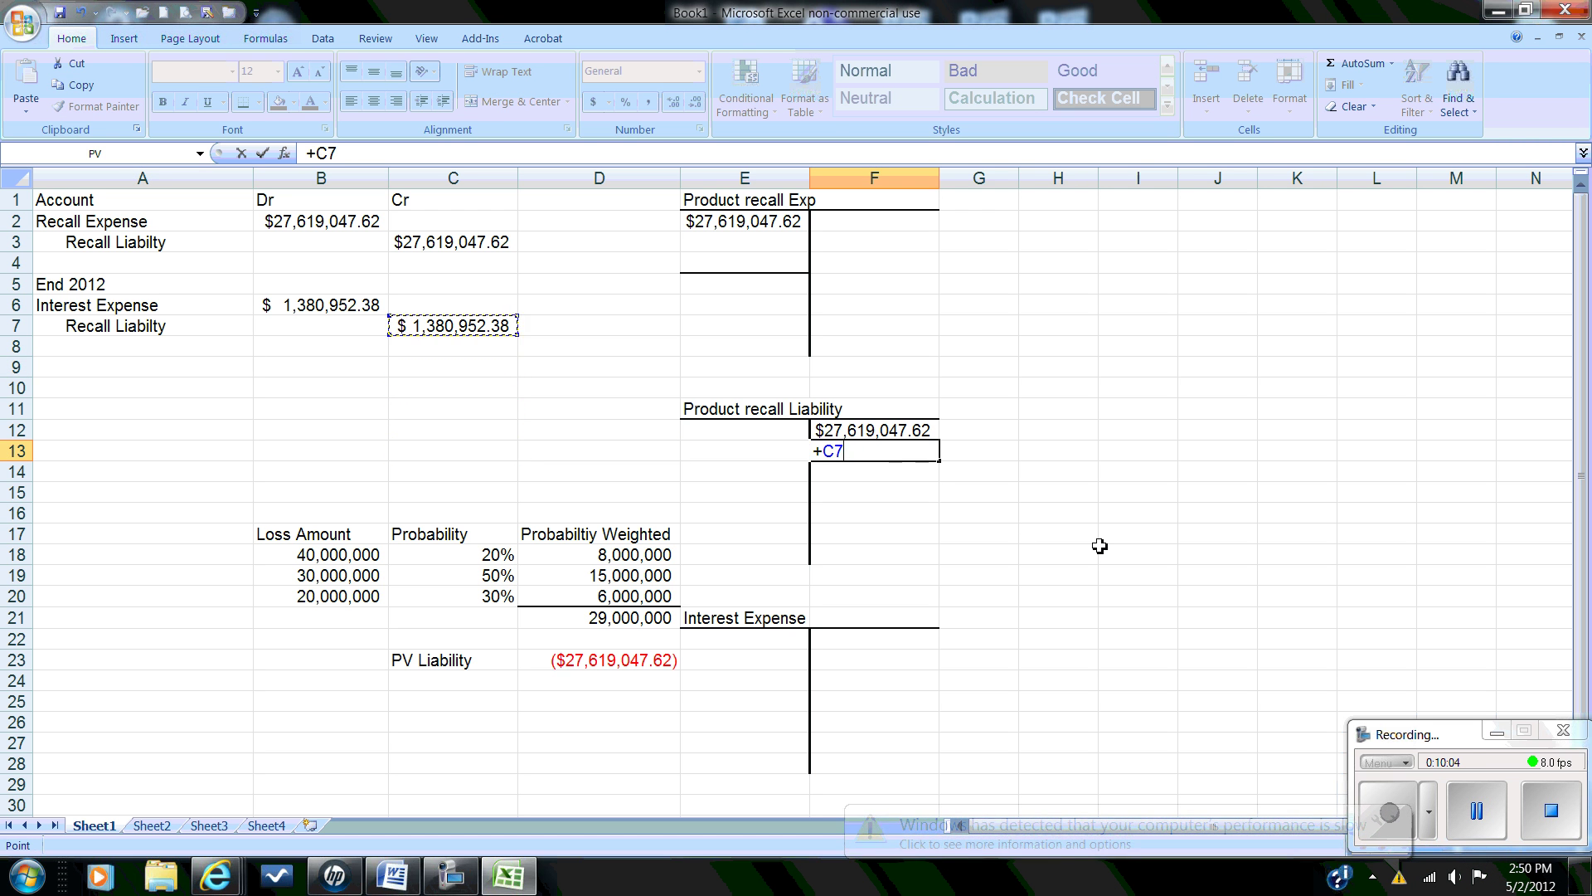
{"action": "key", "text": "Return"}
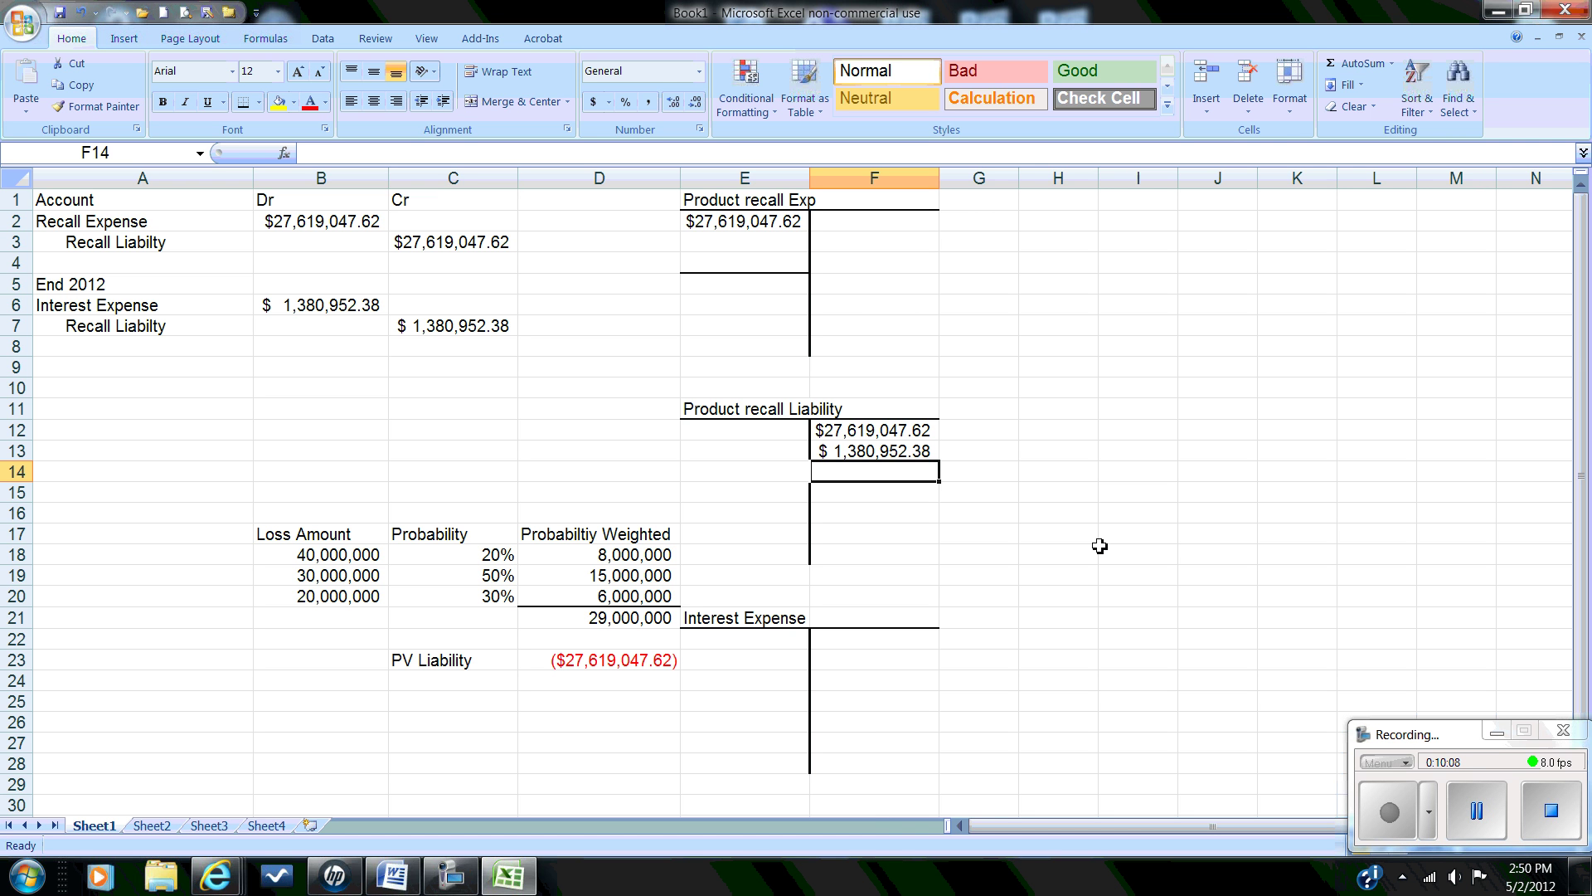
Step: Enter the credited account Cash in A11, left-aligned and indented one level
{"action": "key", "text": "Right"}
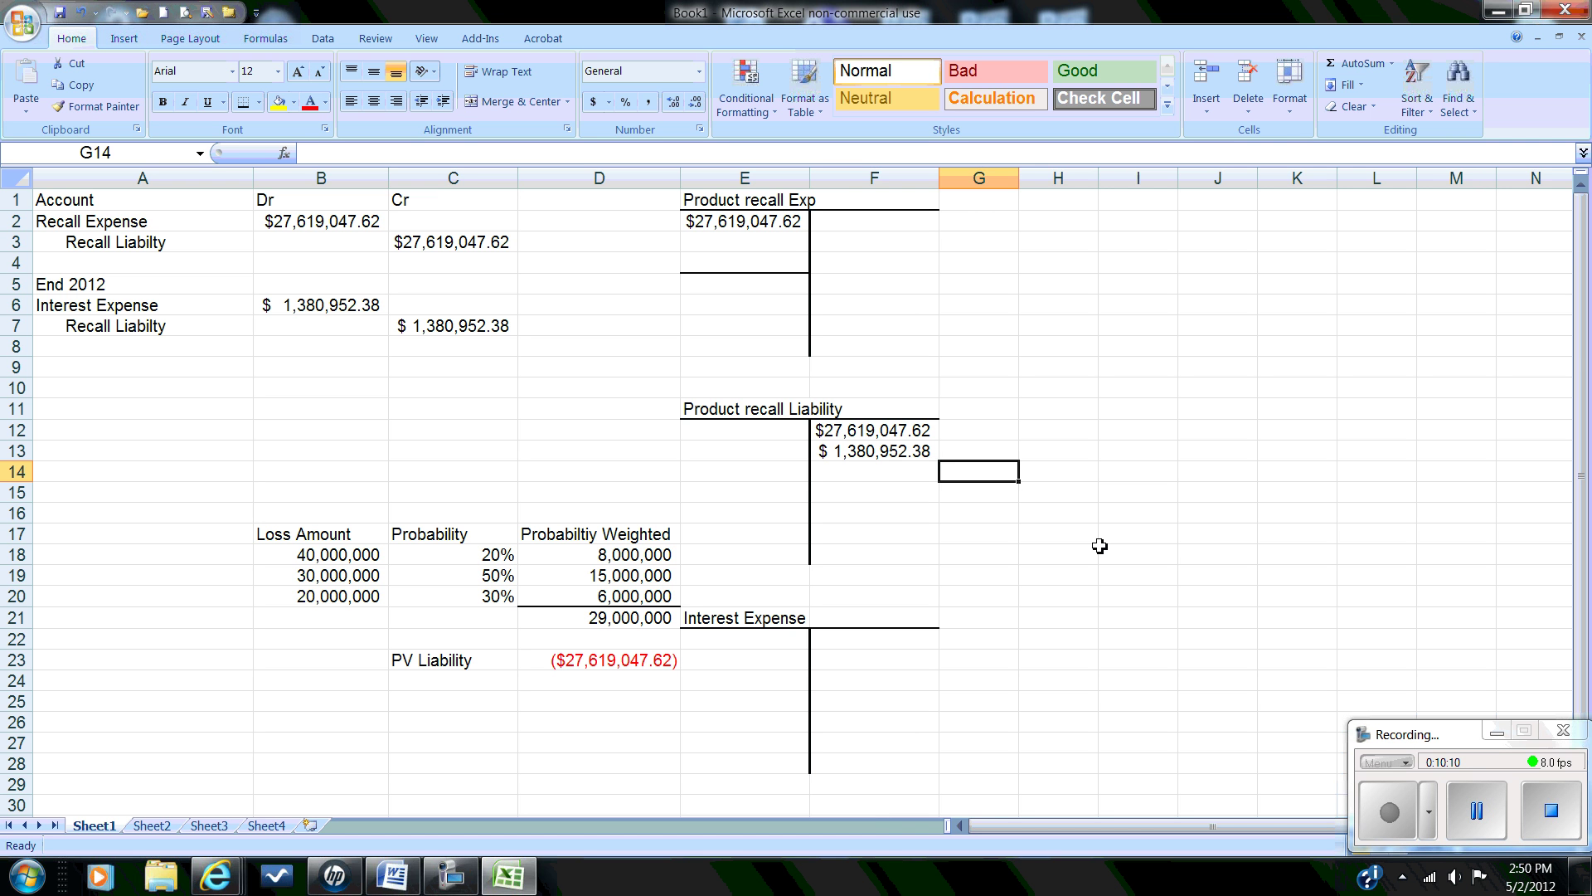
{"action": "key", "text": "Left"}
{"action": "key", "text": "Left"}
{"action": "key", "text": "Left"}
{"action": "key", "text": "Left"}
{"action": "key", "text": "Left"}
{"action": "key", "text": "Left"}
{"action": "key", "text": "Up"}
{"action": "key", "text": "Up"}
{"action": "key", "text": "Up"}
{"action": "key", "text": "Up"}
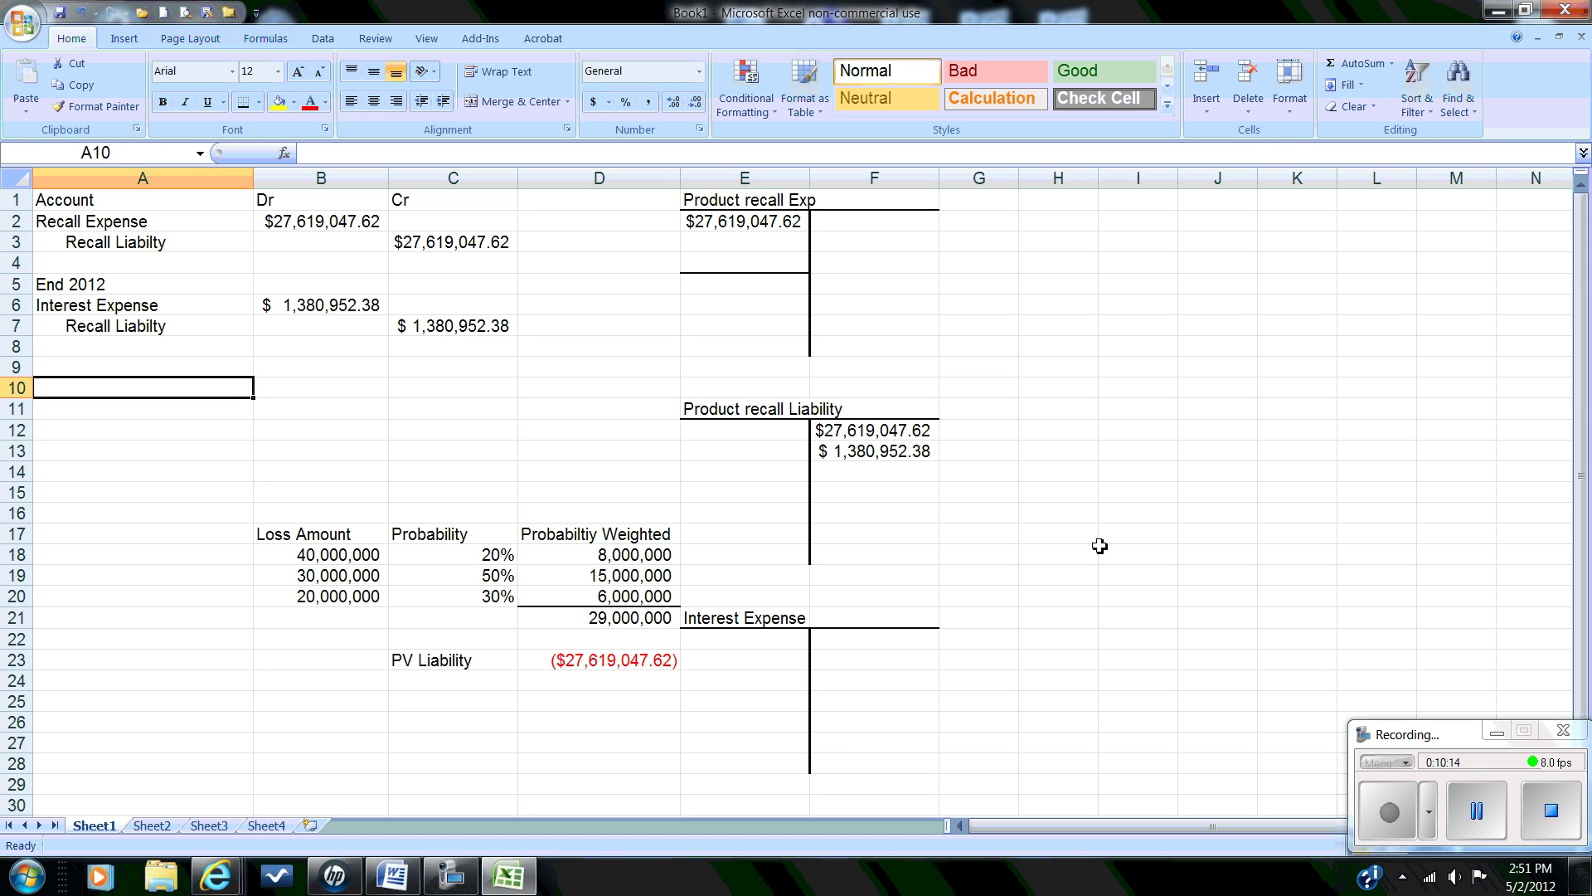
{"action": "key", "text": "Down"}
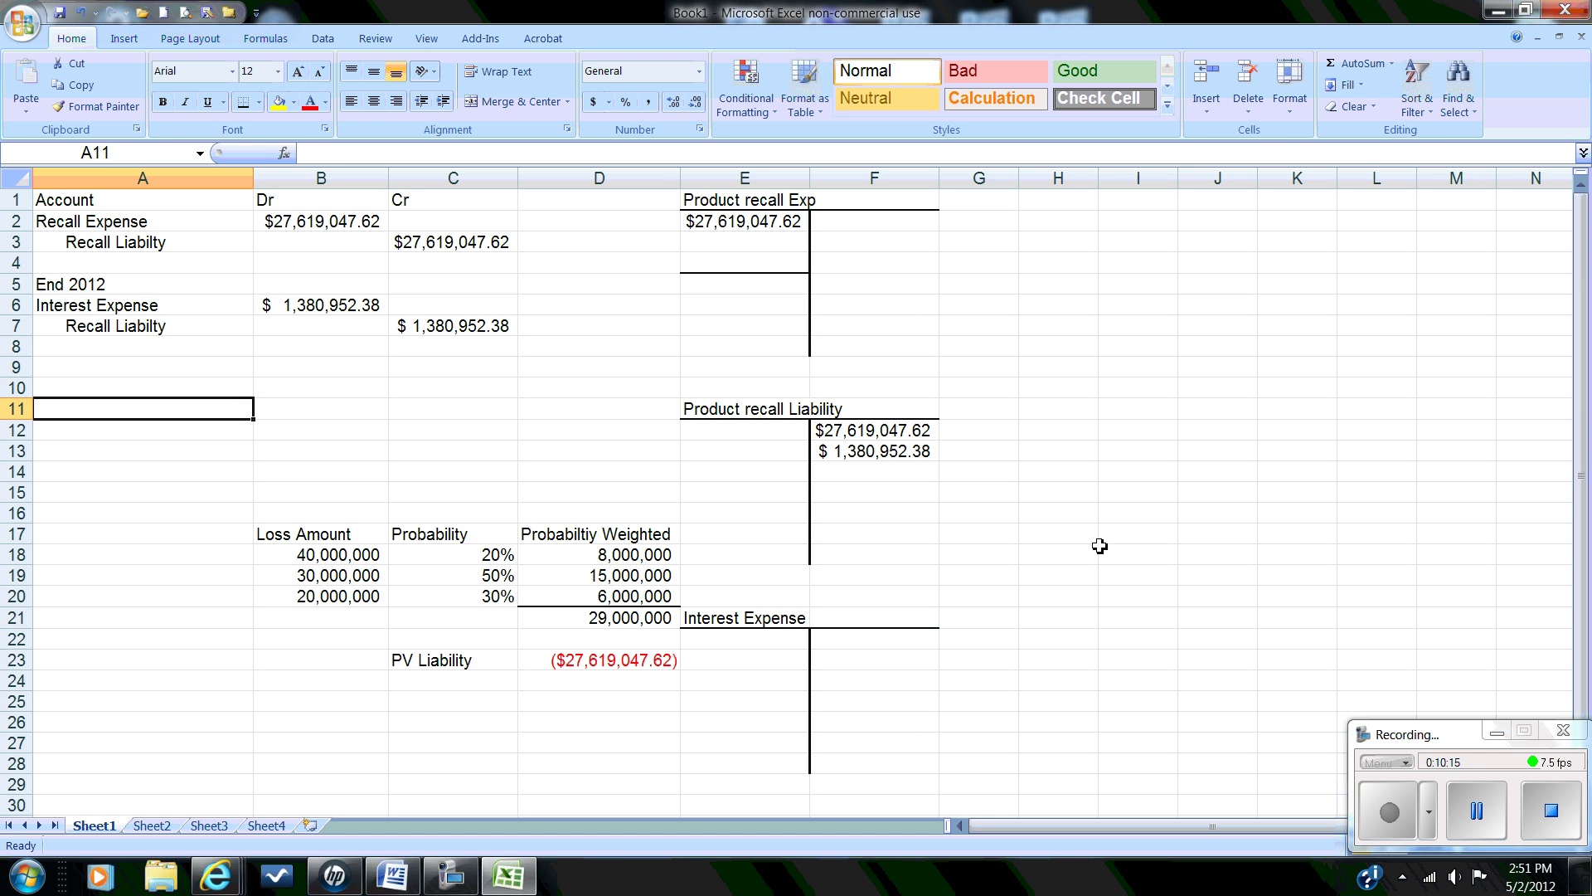
{"action": "left_click", "coordinate": [352, 100]}
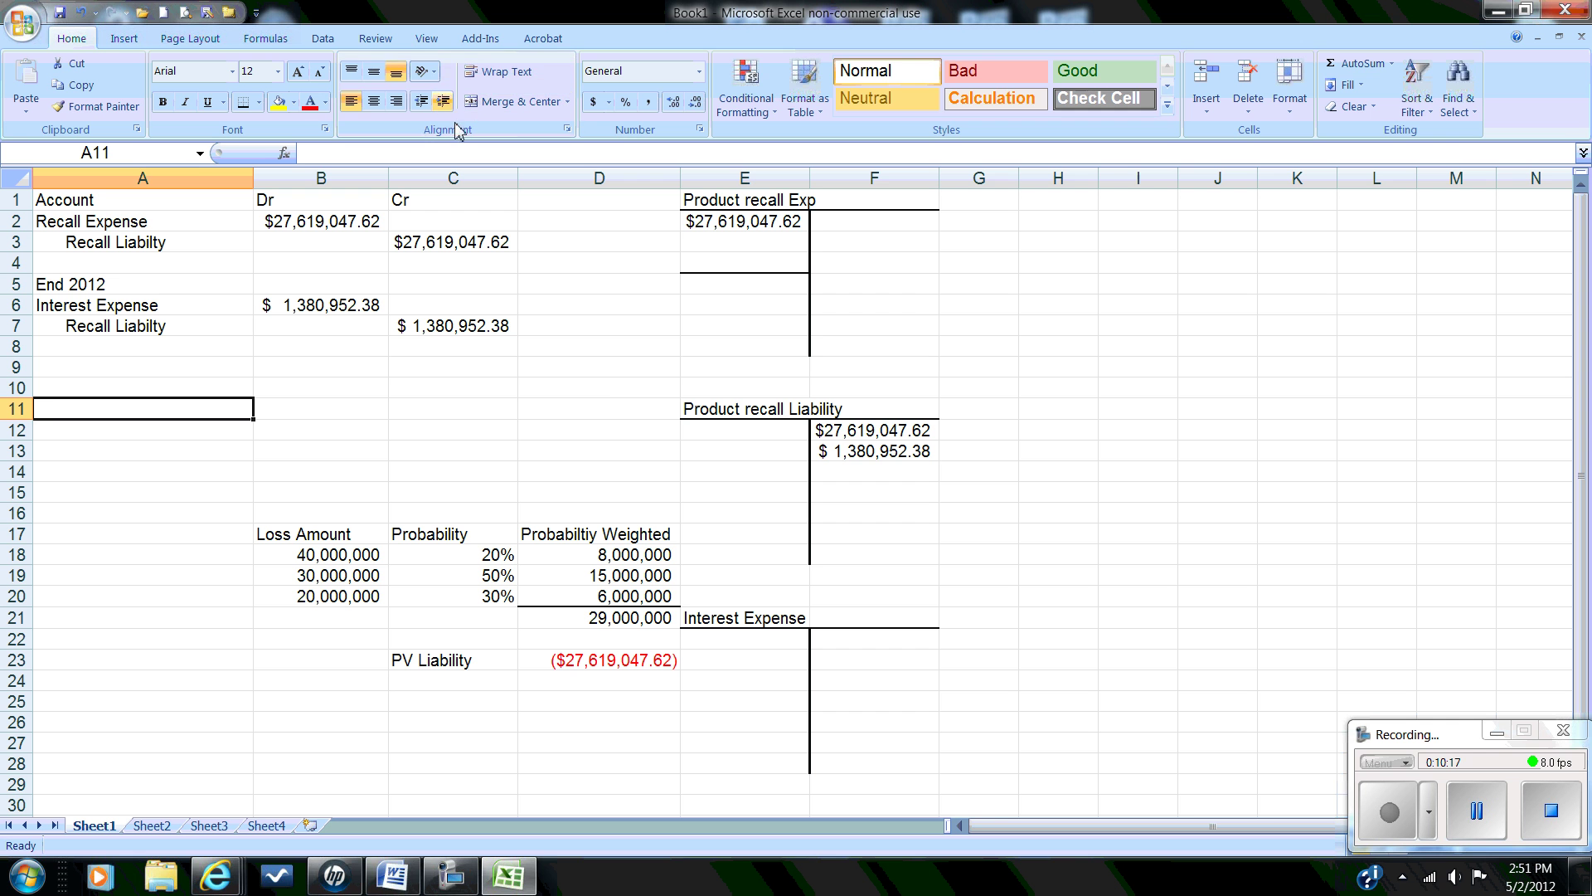
{"action": "type", "text": "Cash"}
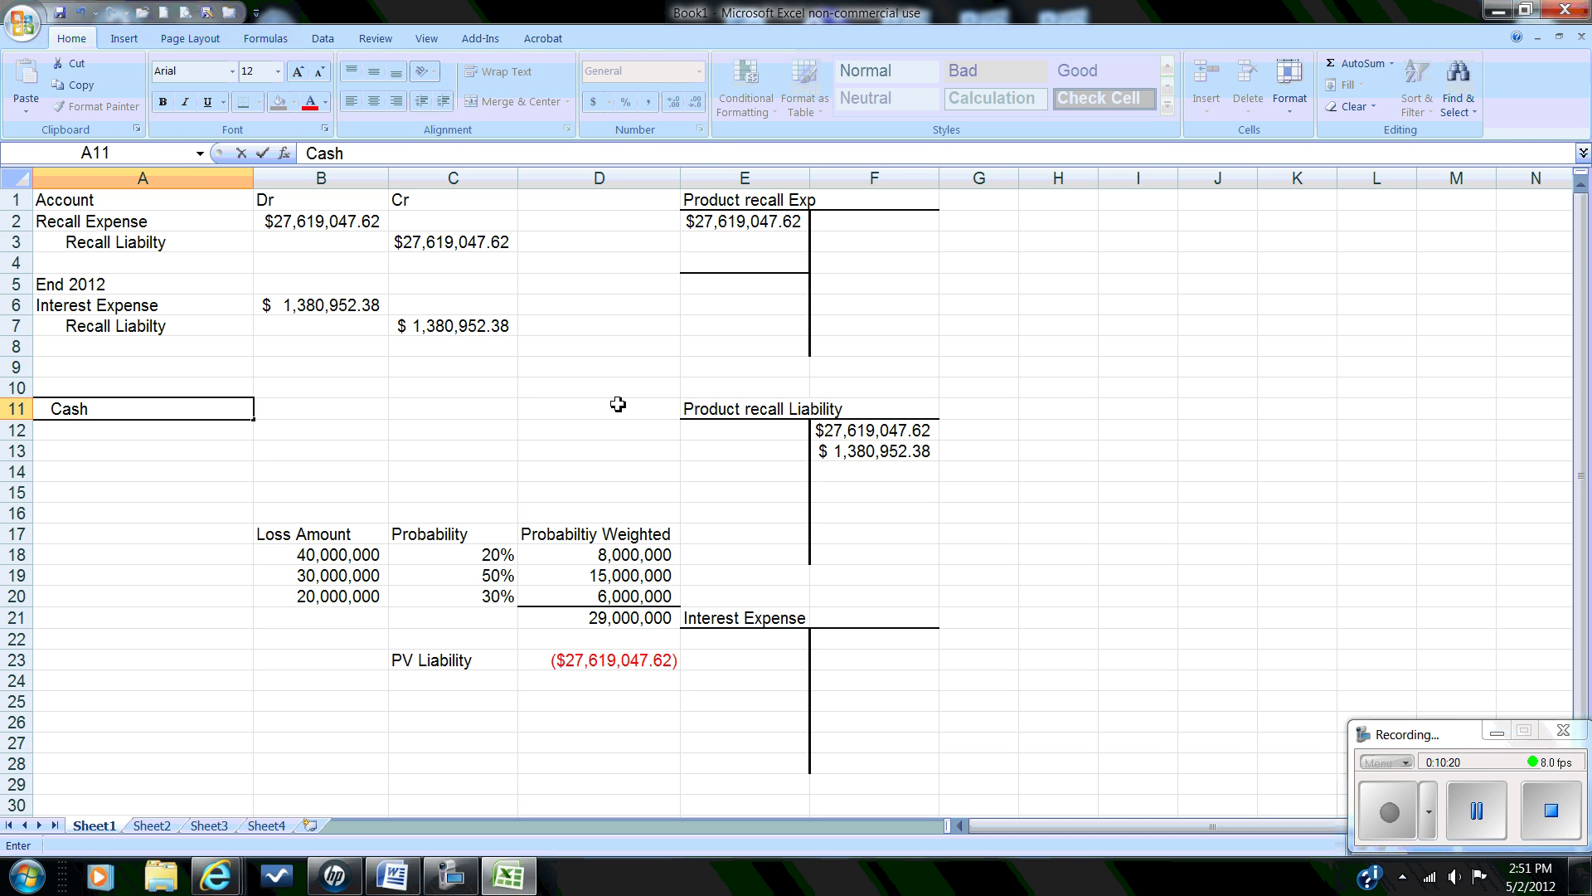
{"action": "key", "text": "Tab"}
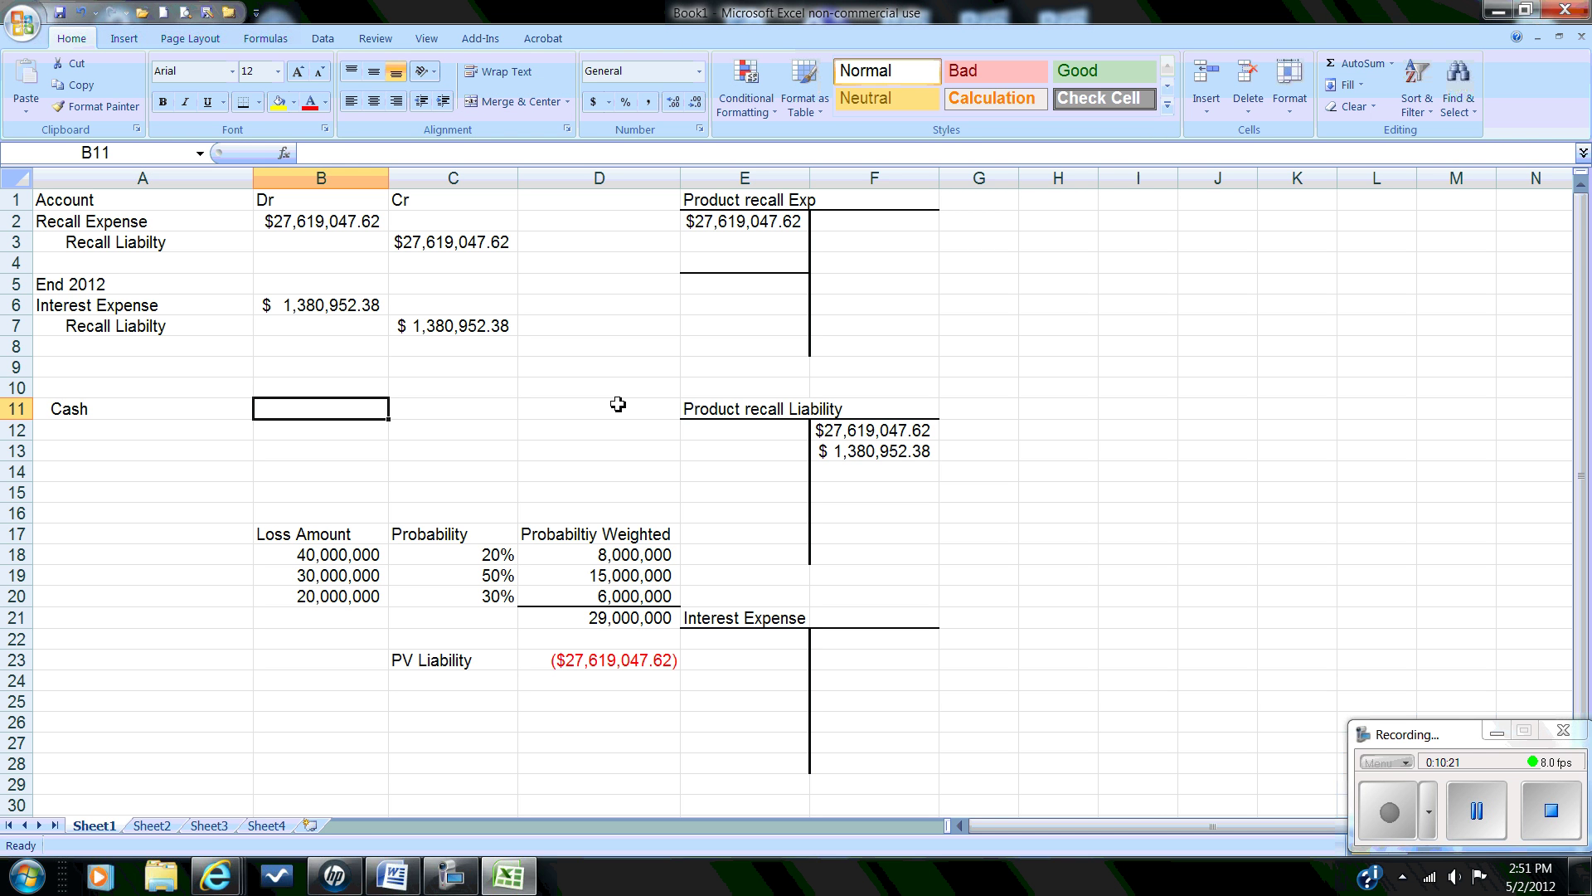
Step: Enter a cash credit of 30000000 in C11 and format it with comma separators and no decimals
{"action": "key", "text": "Tab"}
{"action": "type", "text": "30"}
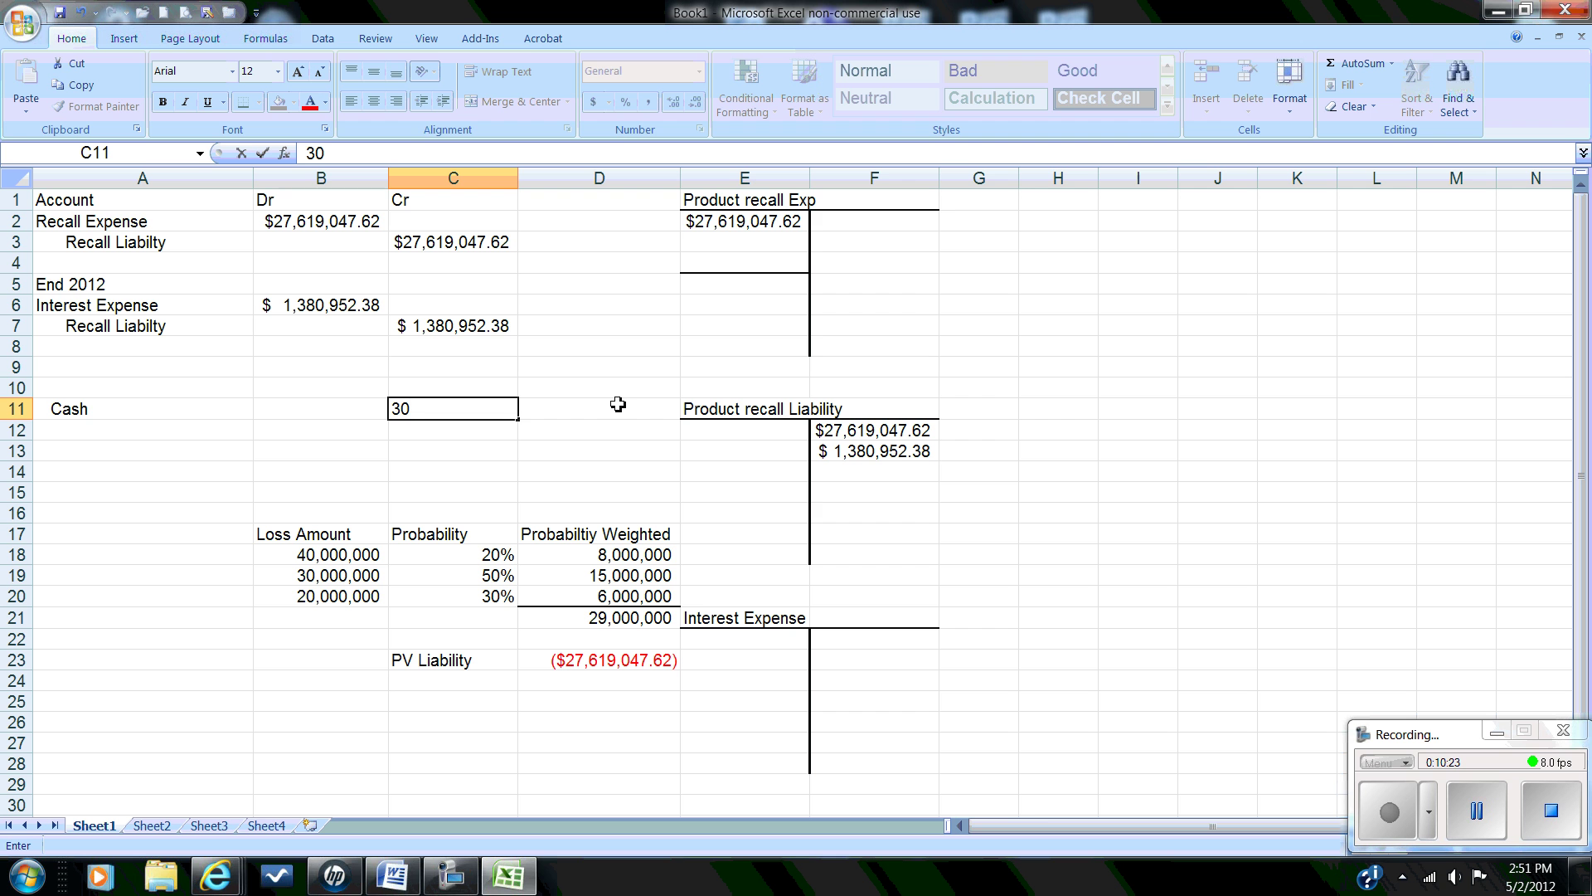
{"action": "type", "text": "000000"}
{"action": "key", "text": "Up"}
{"action": "key", "text": "Down"}
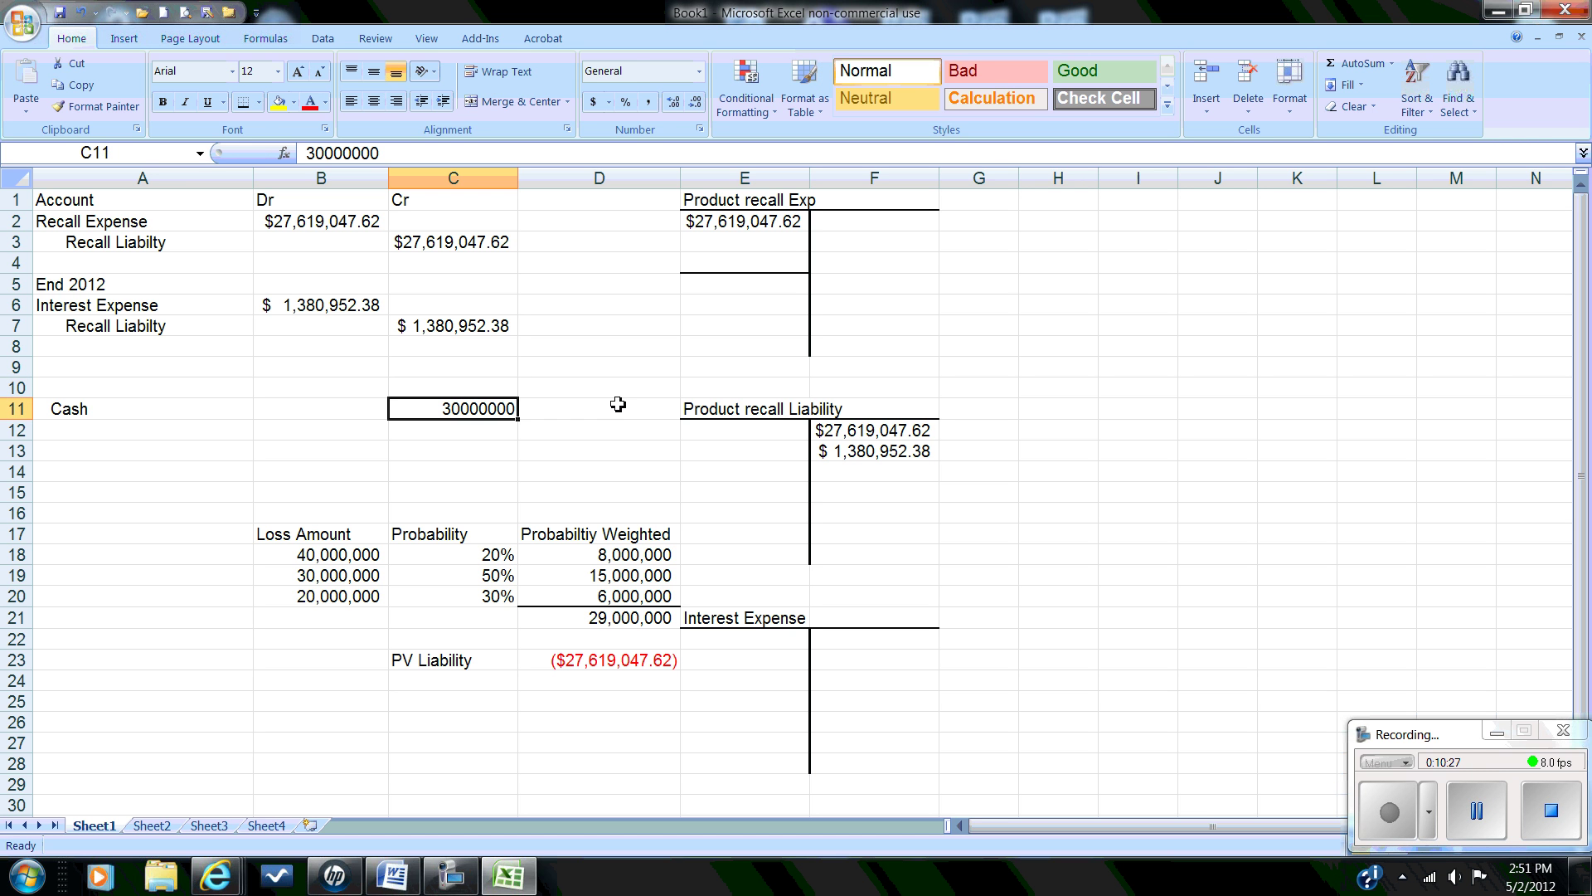
{"action": "left_click", "coordinate": [647, 101]}
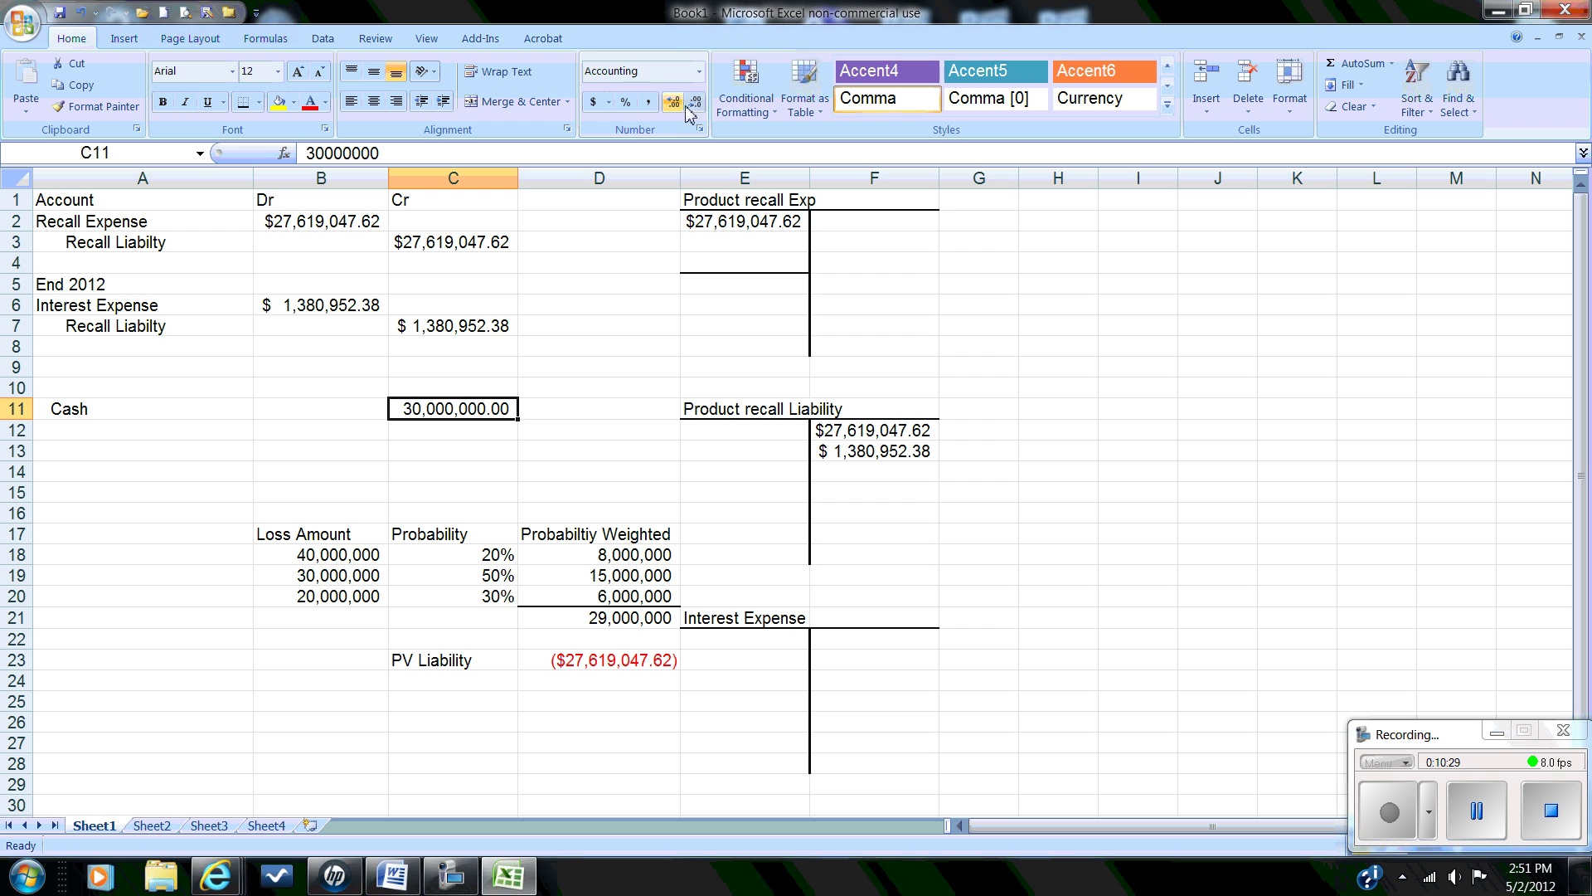
{"action": "left_click", "coordinate": [694, 103]}
{"action": "left_click", "coordinate": [695, 103]}
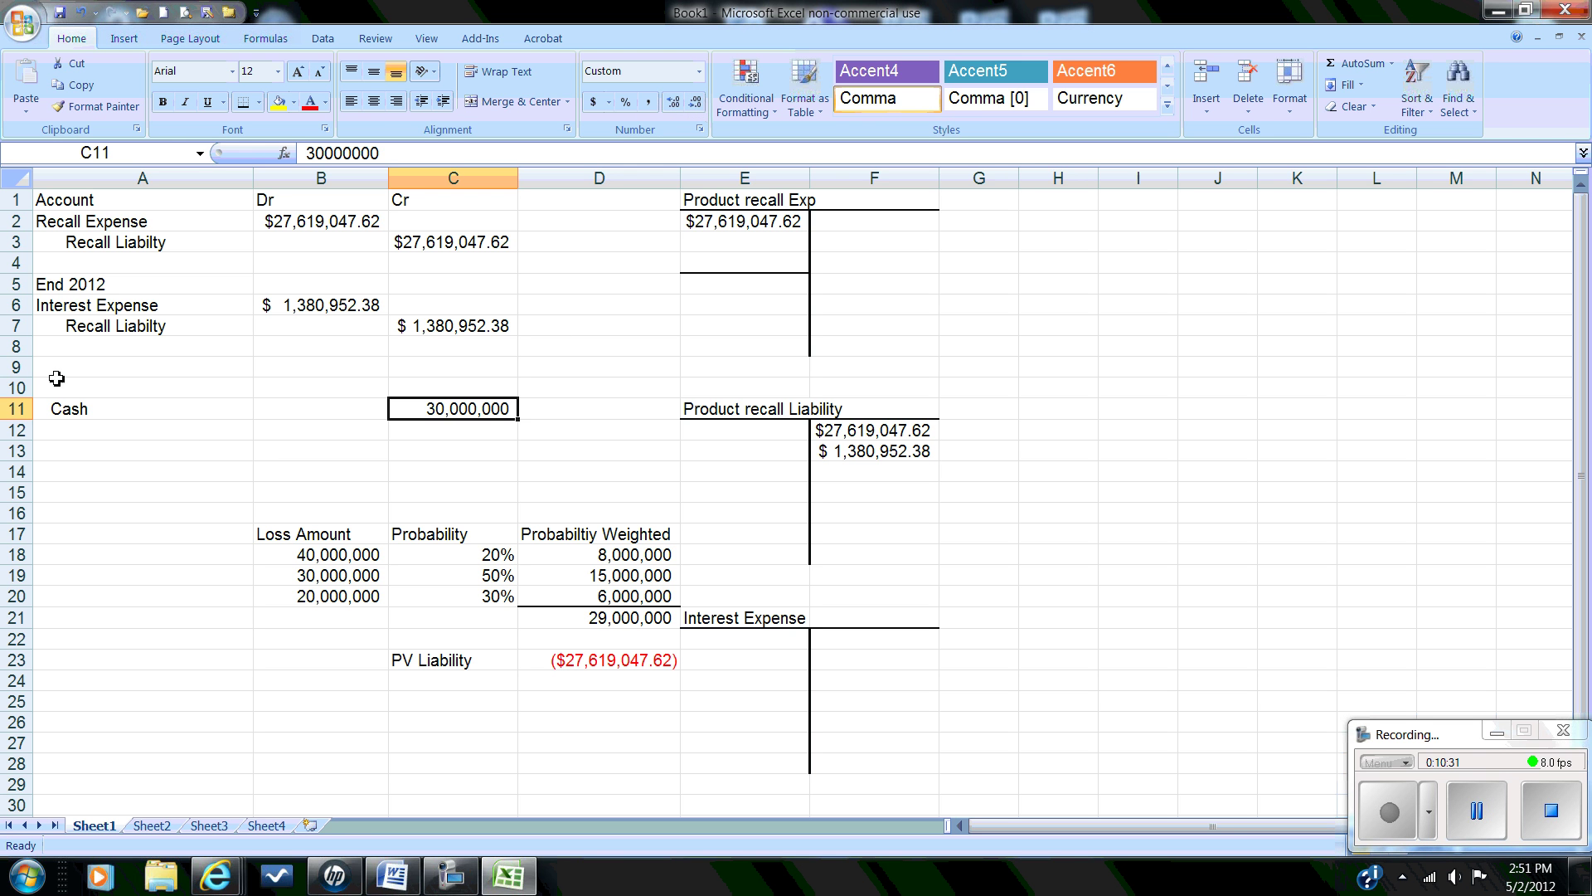
Step: Enter the debited account Recall Liability in A9, above the Cash line
{"action": "left_click", "coordinate": [108, 375]}
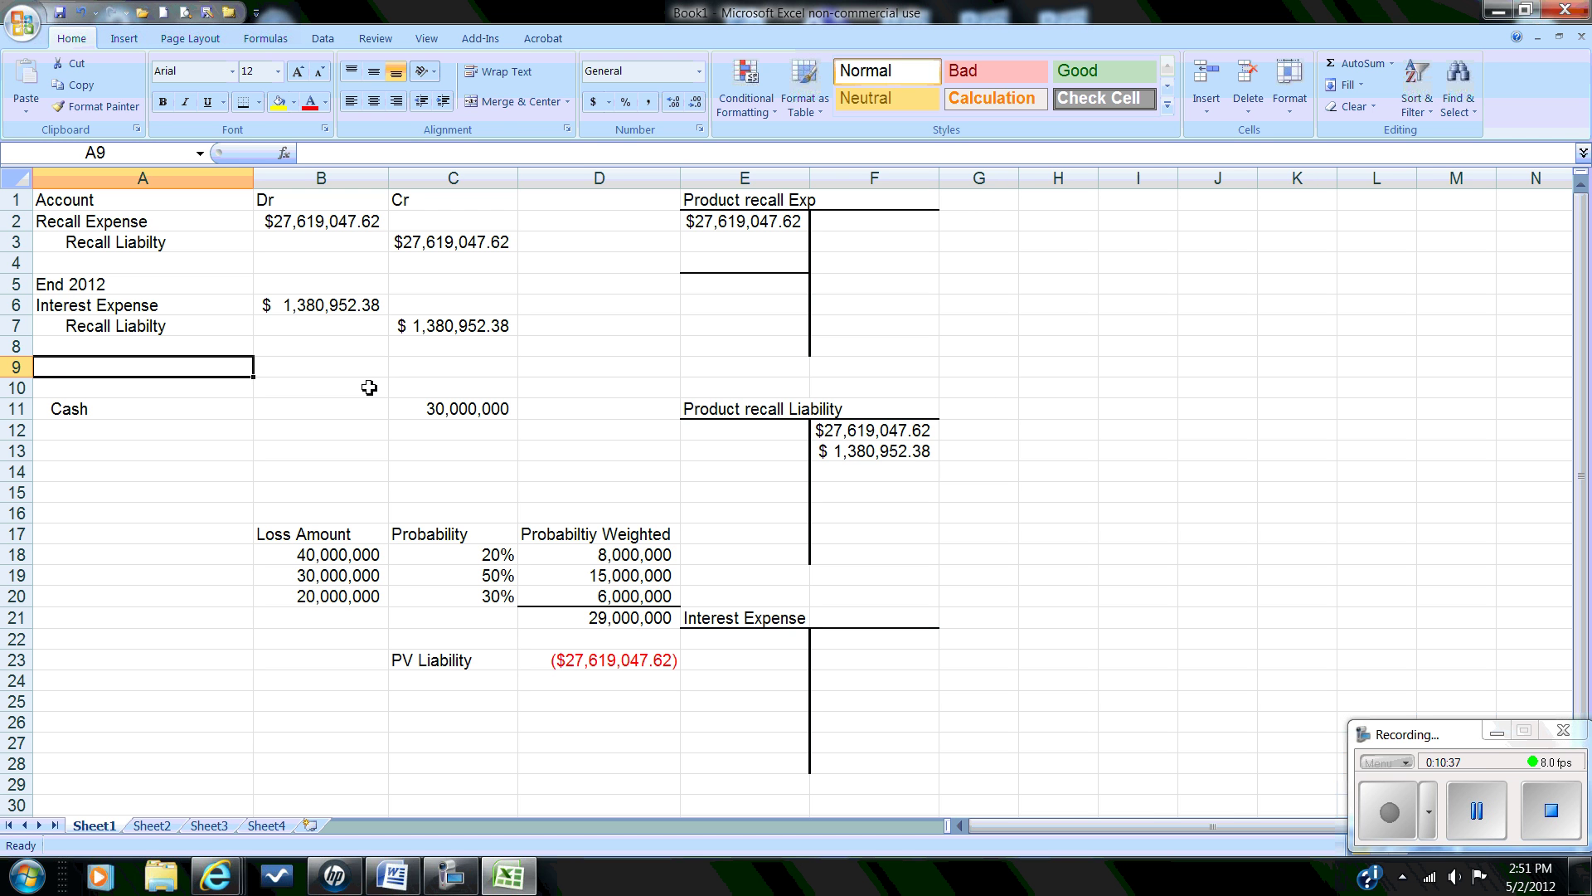
{"action": "type", "text": "Recall"}
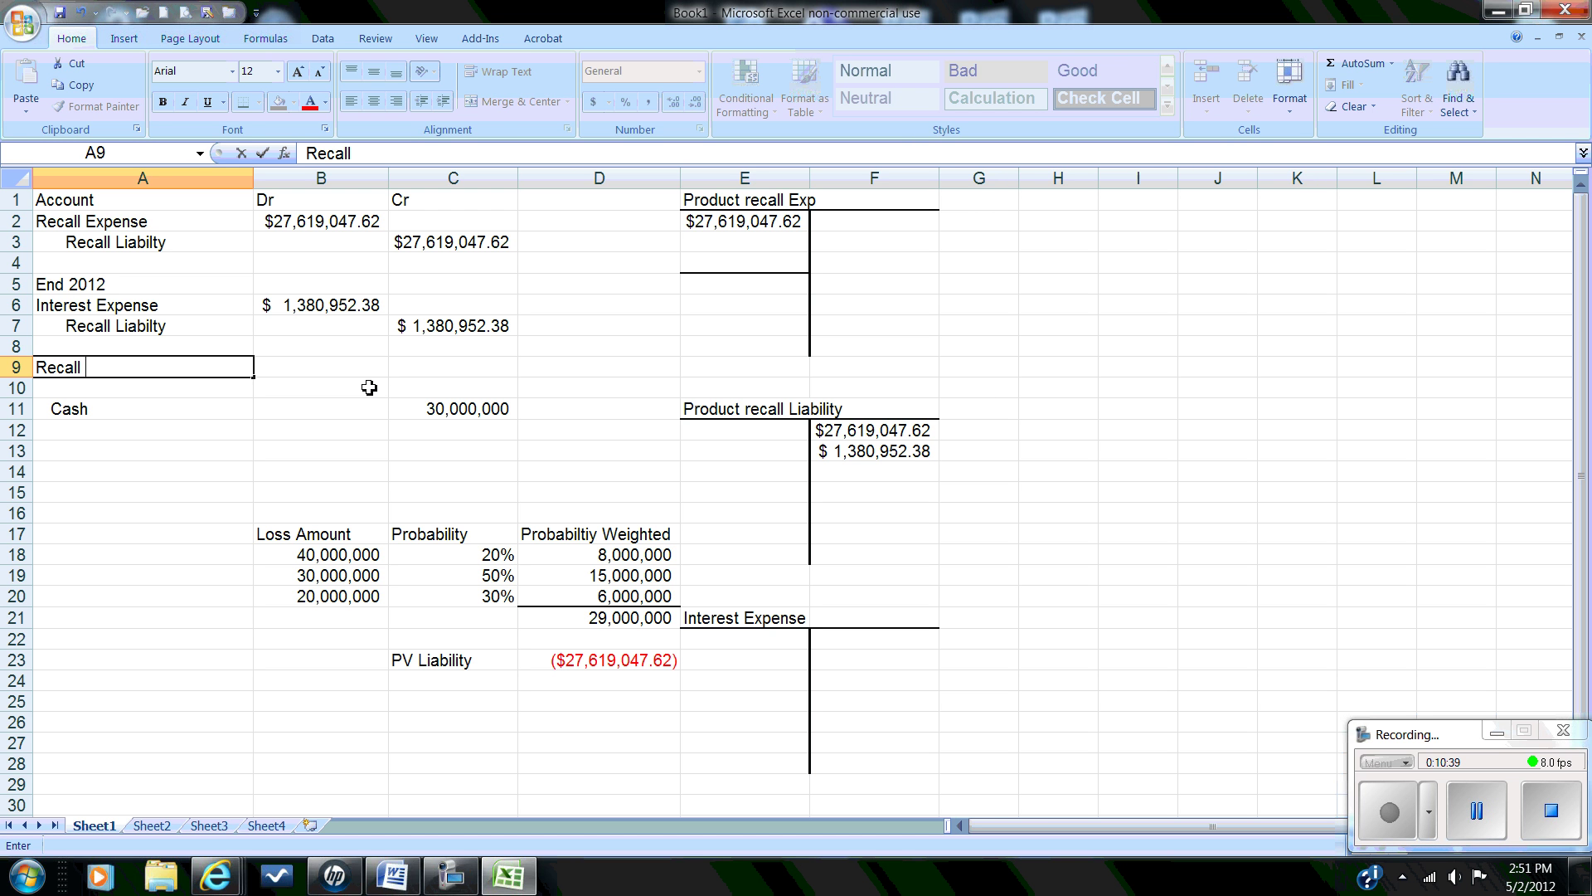
{"action": "type", "text": " Liability"}
{"action": "key", "text": "Tab"}
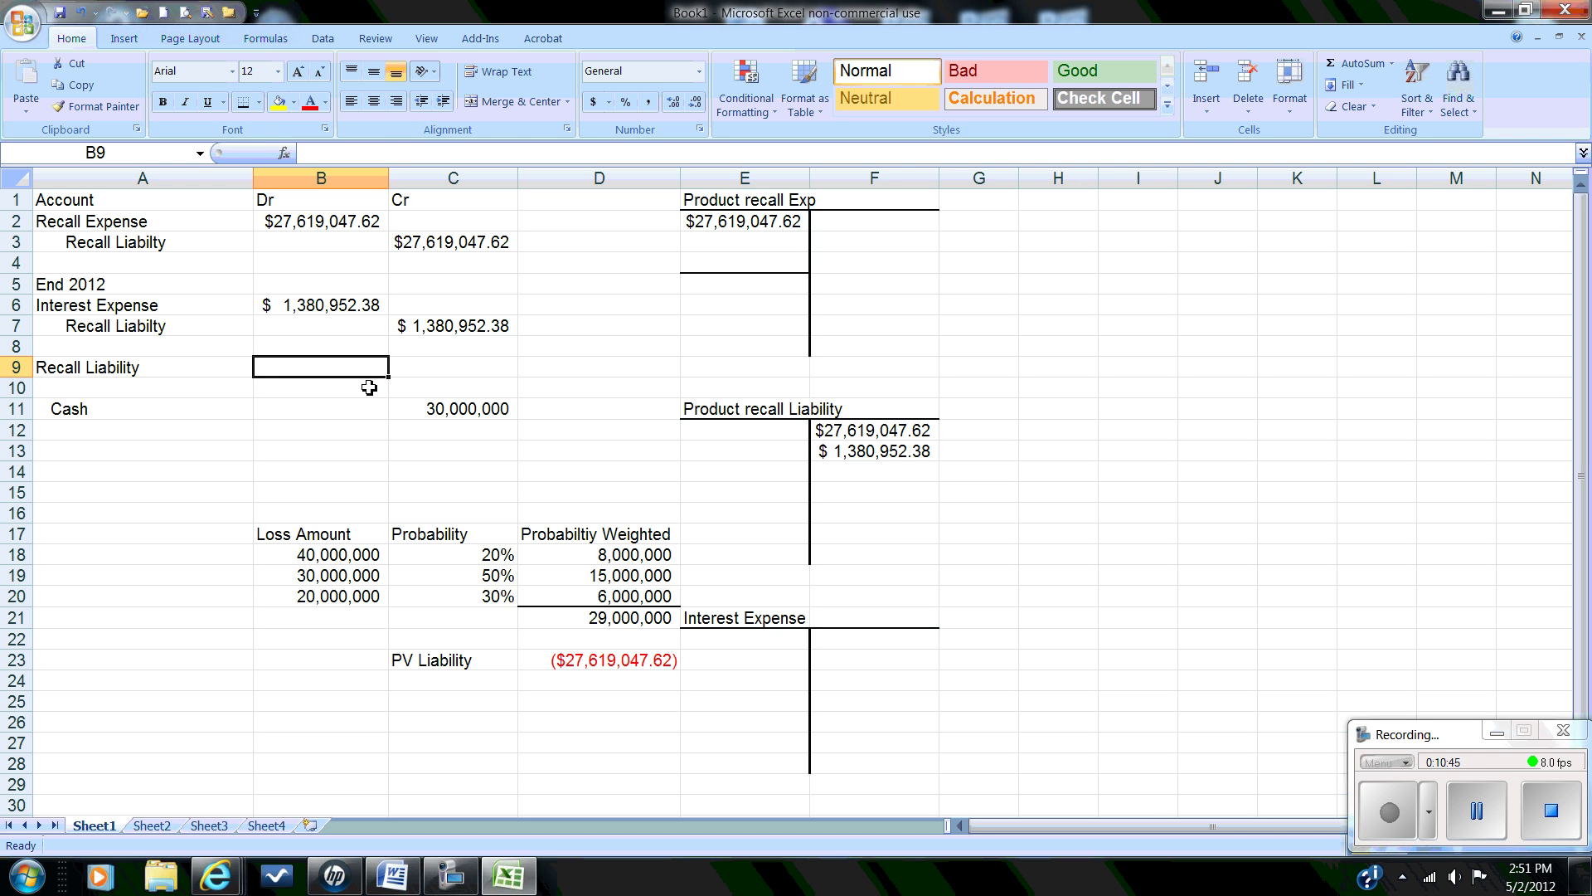
Step: Enter the Recall Liability debit in B9 with the formula =F12+F13, adding both credits in the Product recall Liability T-account
{"action": "type", "text": "="}
{"action": "key", "text": "Right"}
{"action": "key", "text": "Right"}
{"action": "key", "text": "Right"}
{"action": "key", "text": "Right"}
{"action": "key", "text": "Down"}
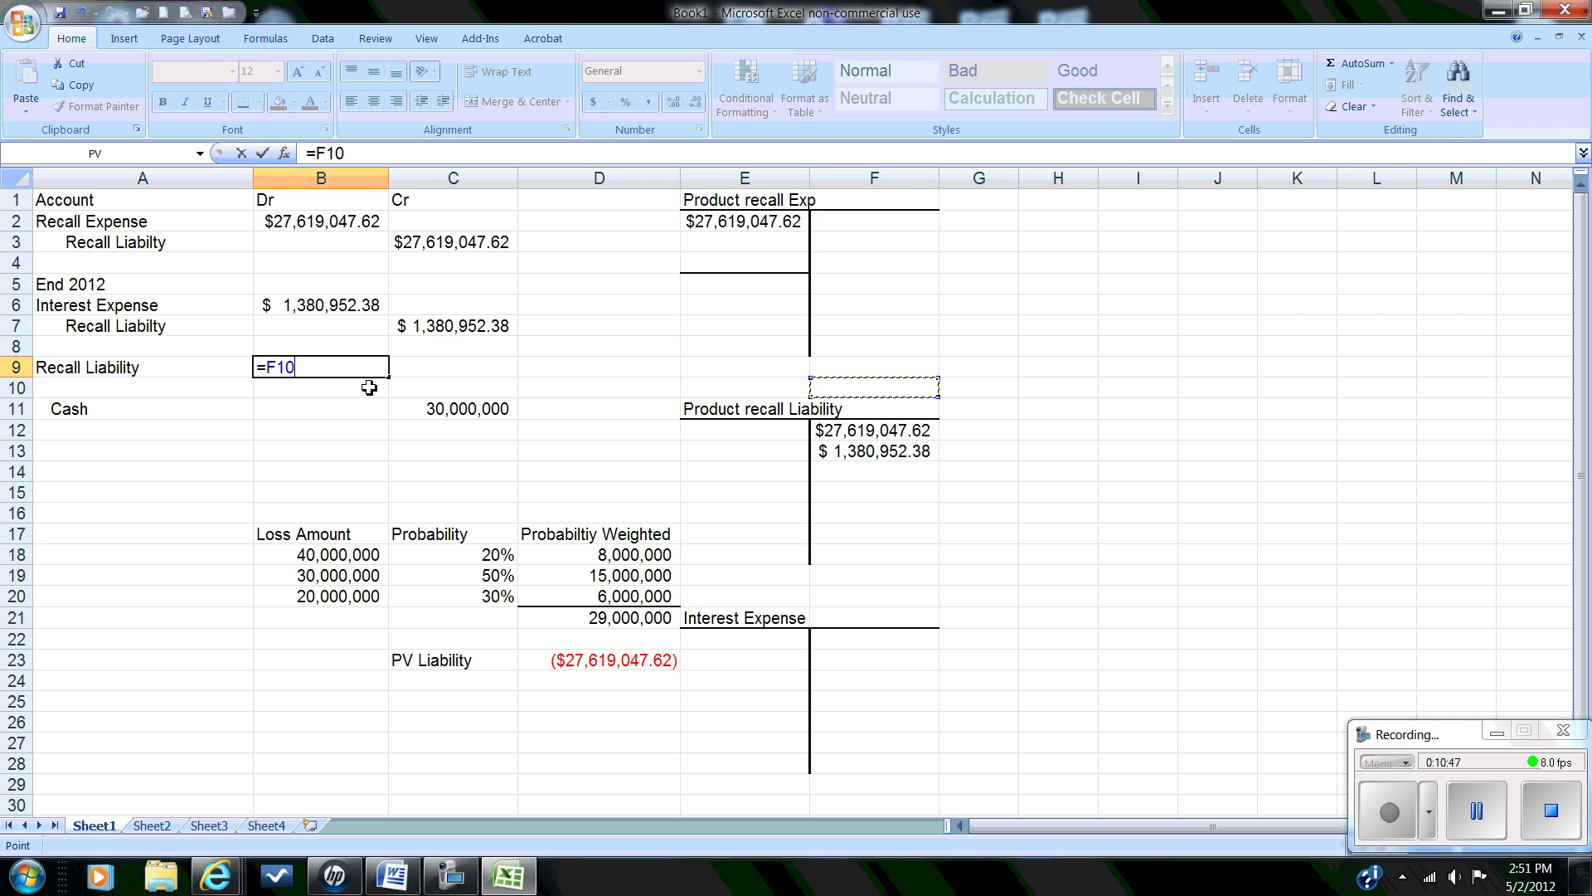
{"action": "key", "text": "Down"}
{"action": "key", "text": "Down"}
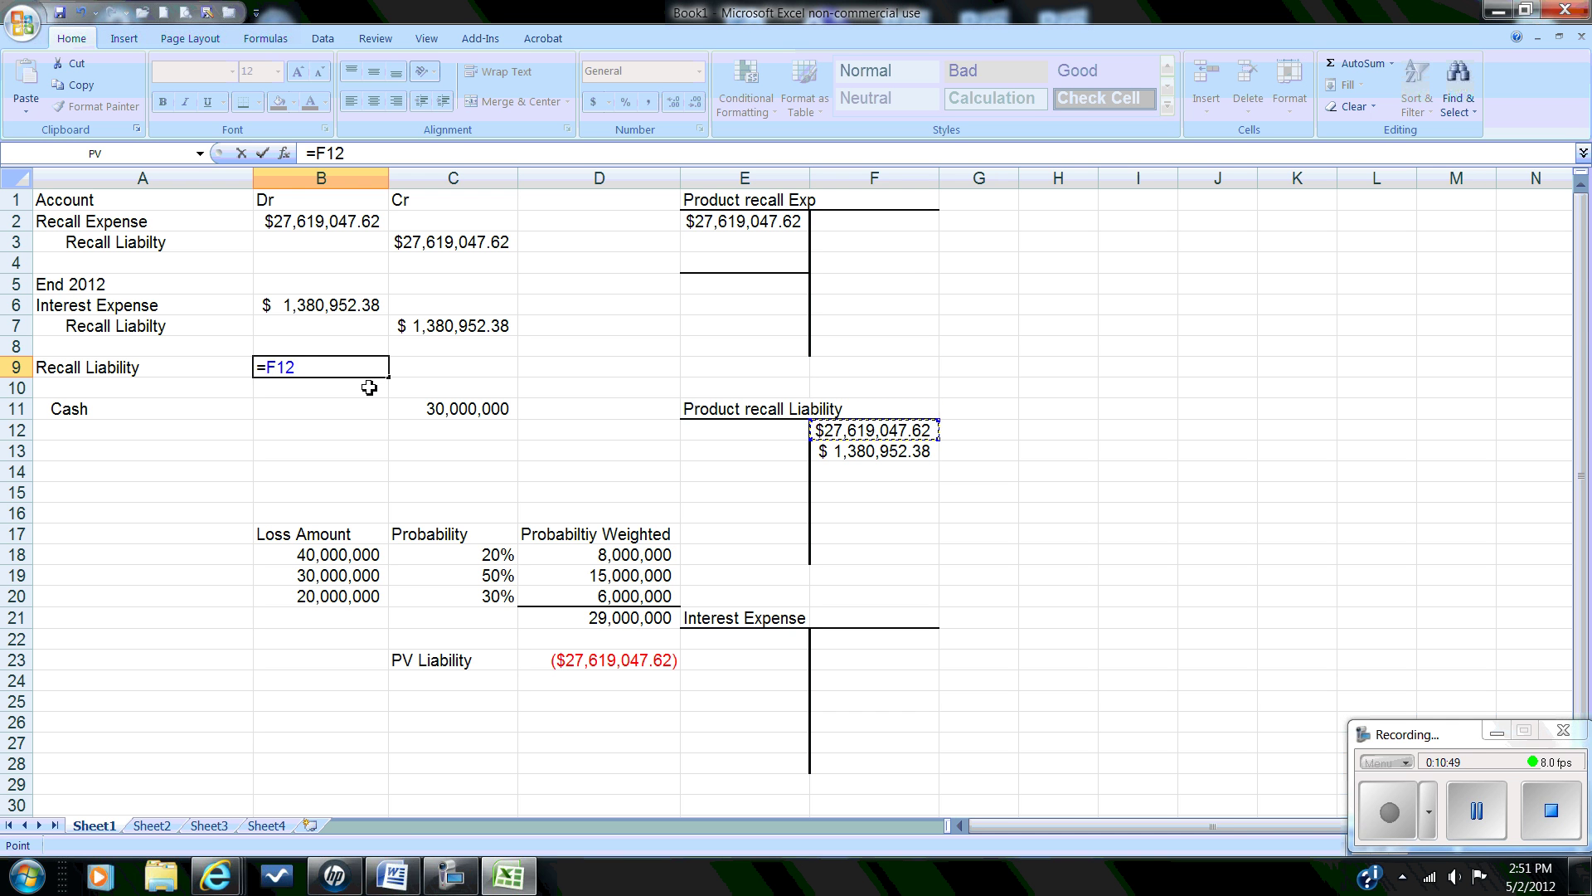
{"action": "type", "text": "+"}
{"action": "key", "text": "Down"}
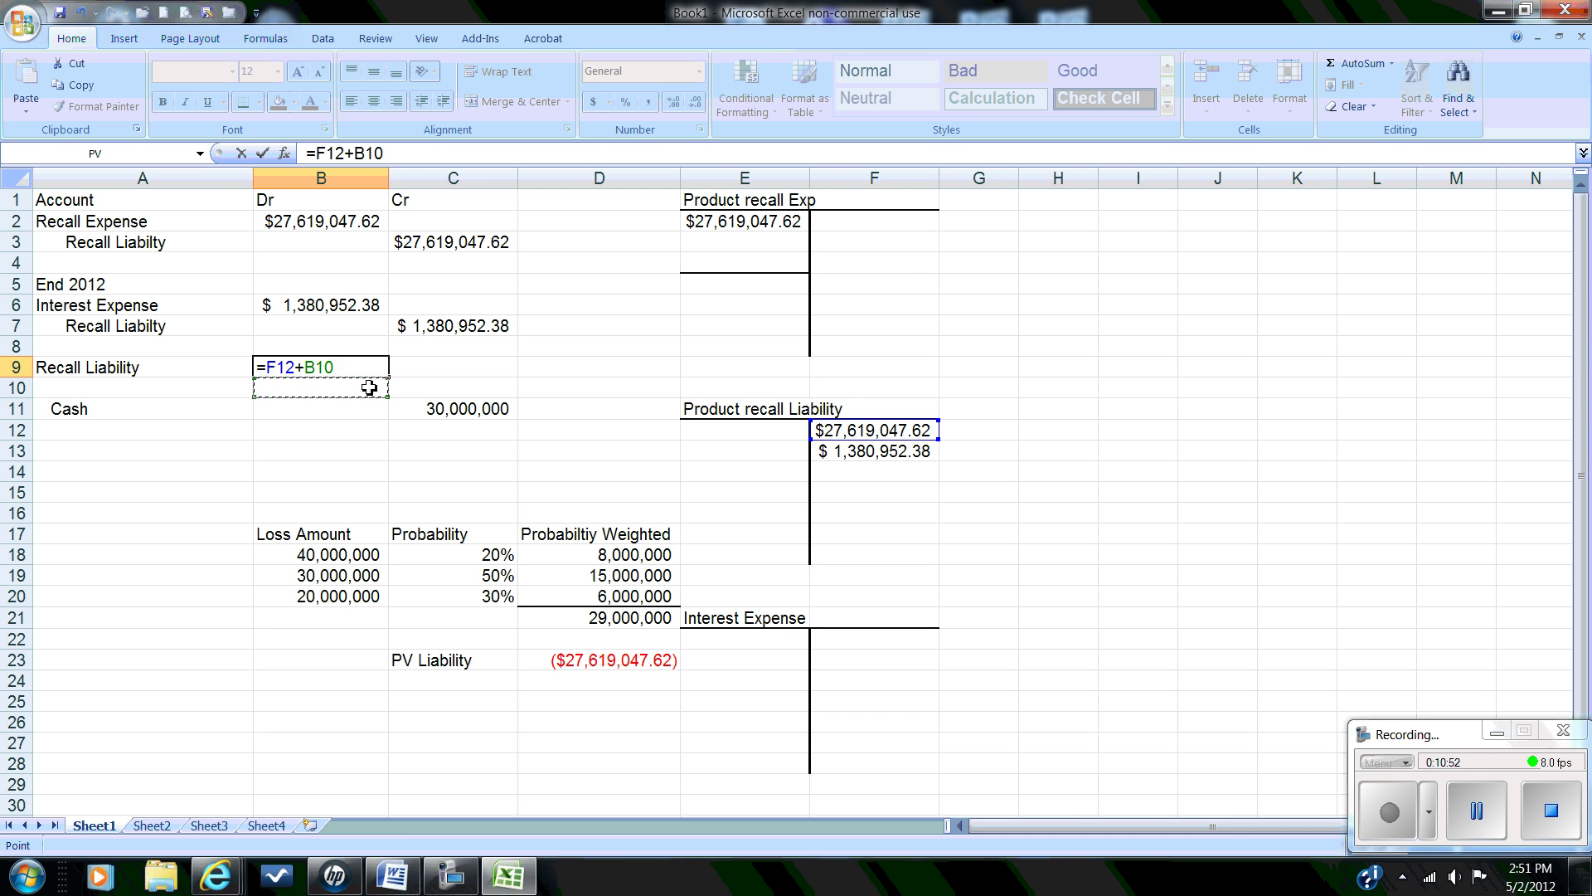
{"action": "key", "text": "Right"}
{"action": "key", "text": "Right"}
{"action": "key", "text": "Right"}
{"action": "key", "text": "Right"}
{"action": "key", "text": "Down"}
{"action": "key", "text": "Down"}
{"action": "key", "text": "Down"}
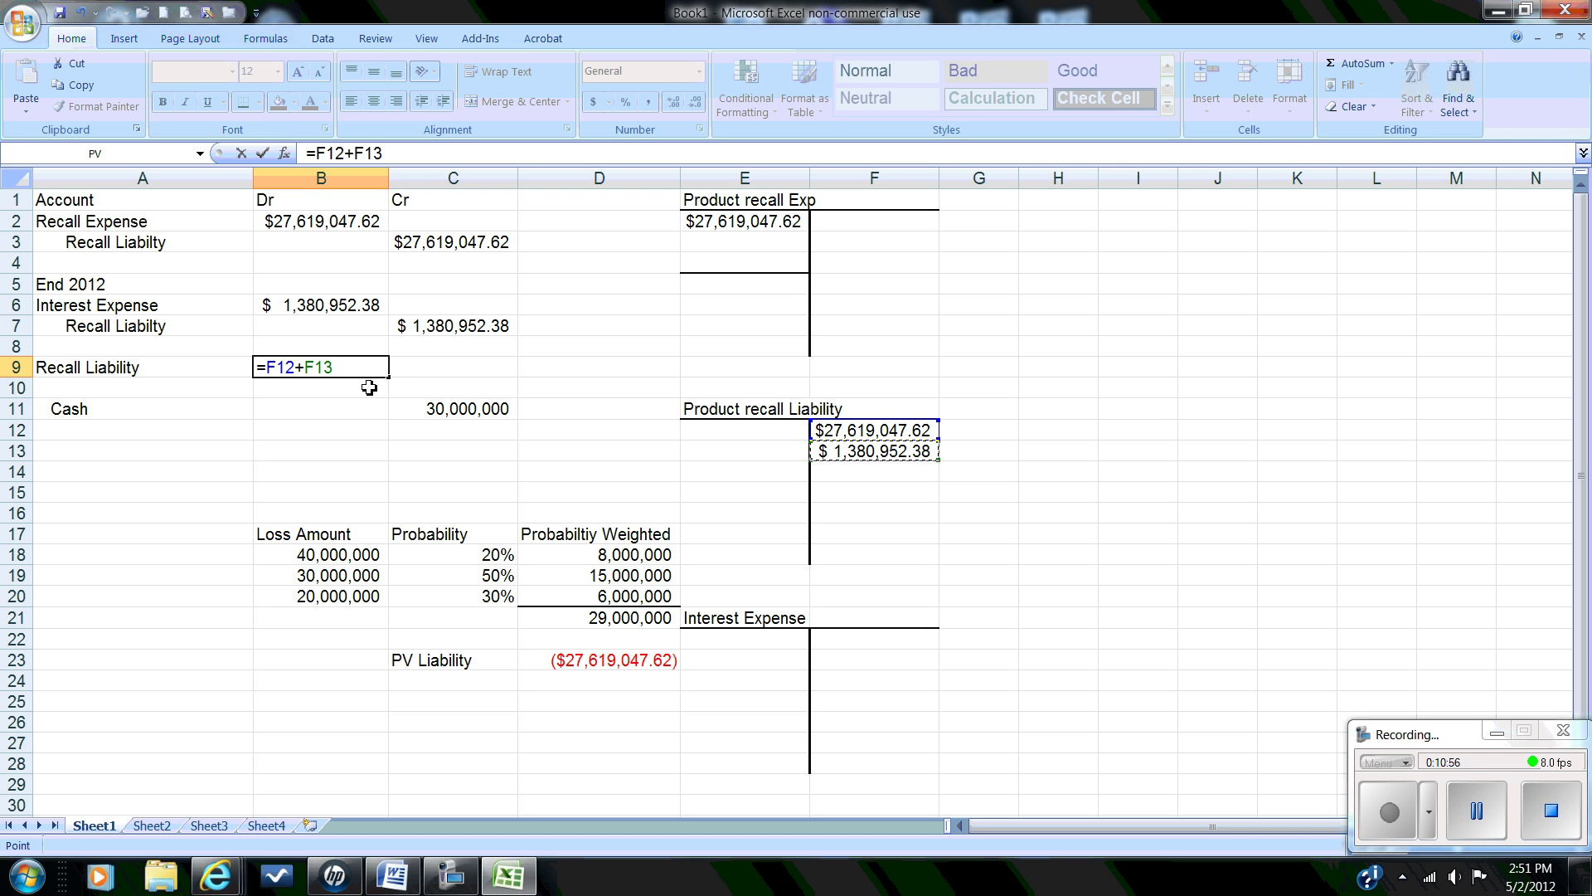
{"action": "key", "text": "Return"}
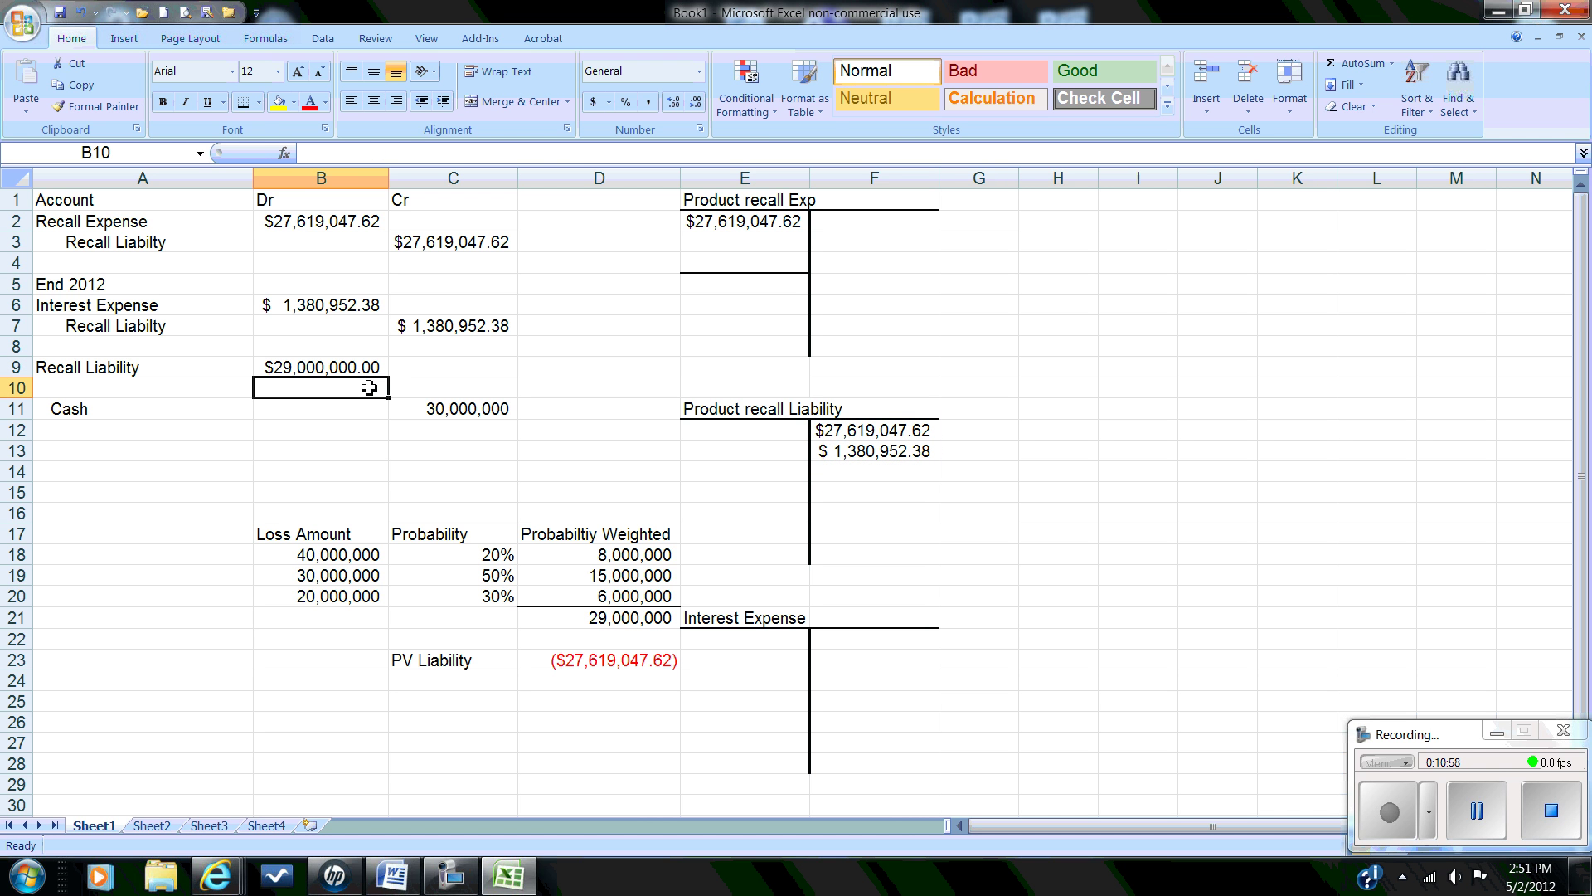
Step: Add the second debited account, Recall Expense, in A10 with the formula =A2
{"action": "key", "text": "Left"}
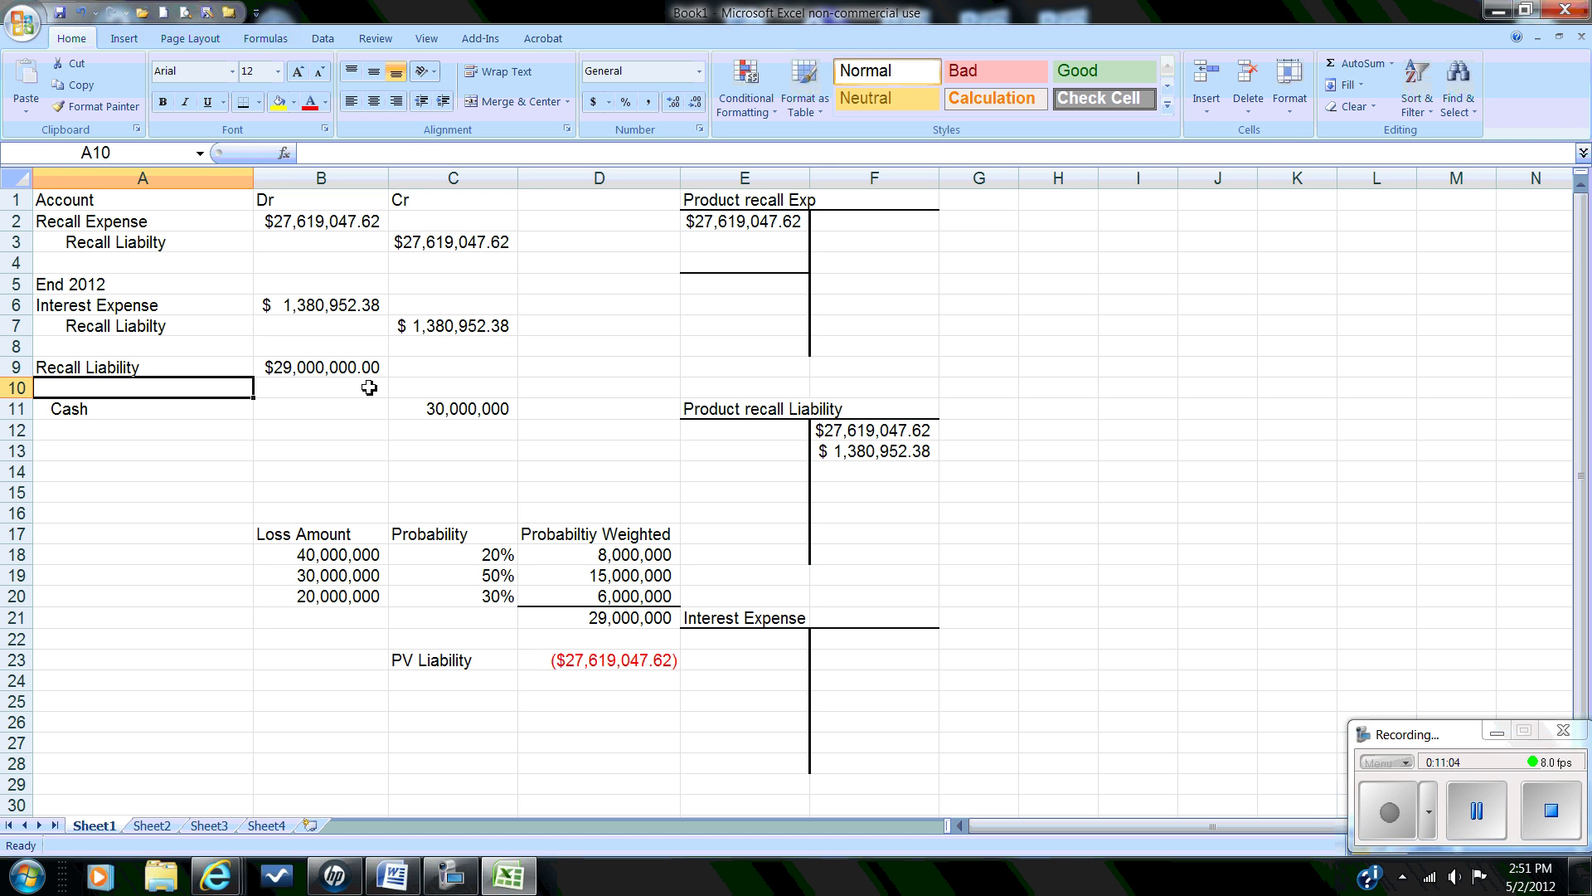
{"action": "type", "text": "="}
{"action": "key", "text": "Up"}
{"action": "key", "text": "Up"}
{"action": "key", "text": "Up"}
{"action": "key", "text": "Up"}
{"action": "key", "text": "Up"}
{"action": "key", "text": "Up"}
{"action": "key", "text": "Up"}
{"action": "key", "text": "Up"}
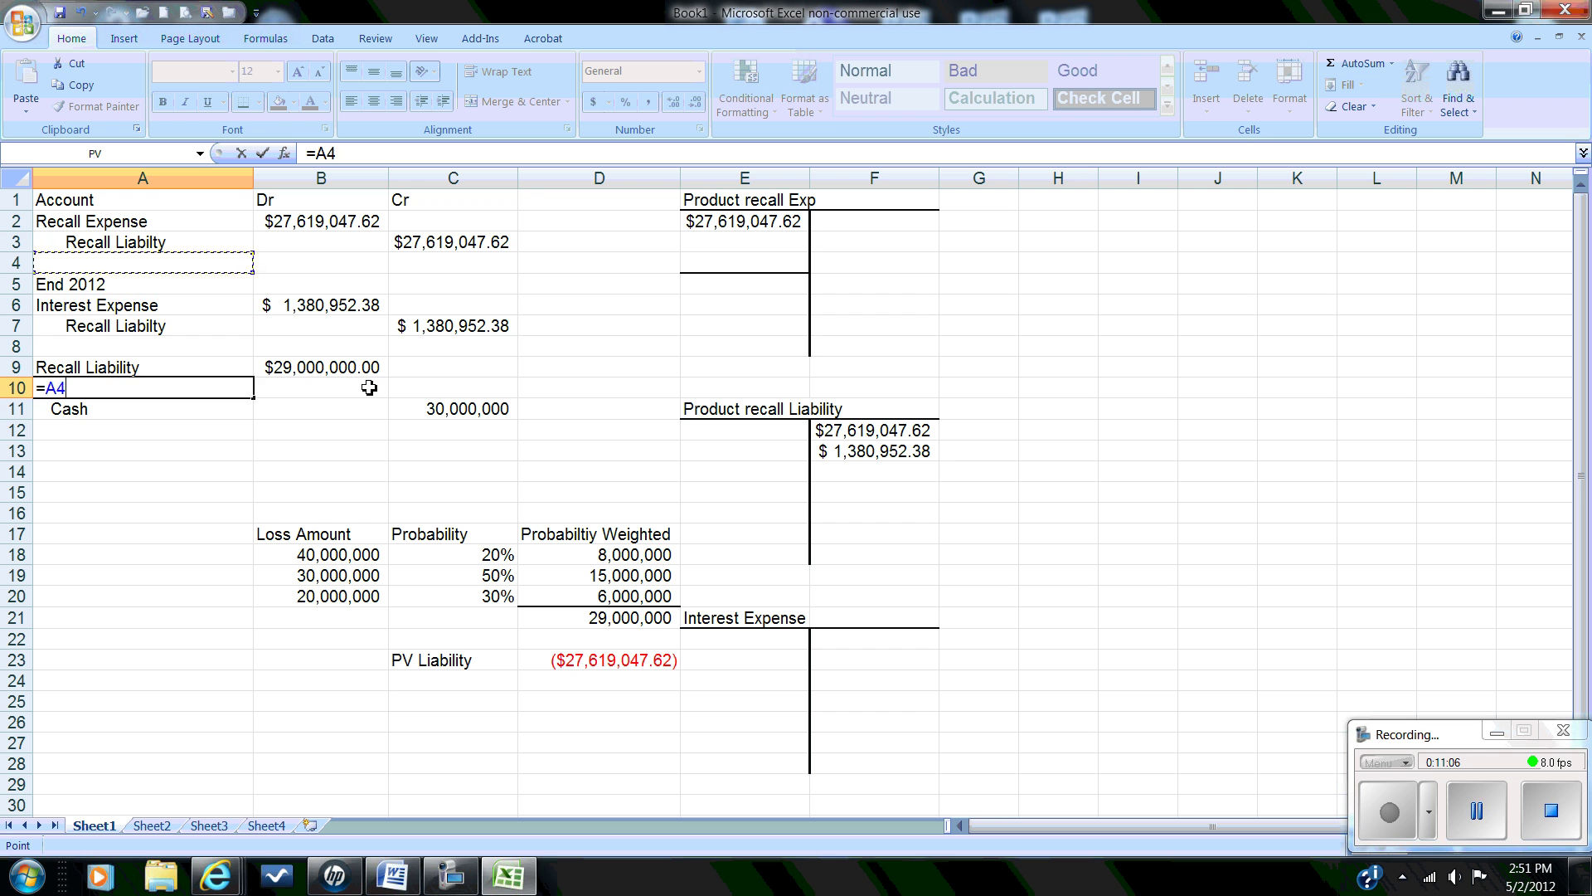
{"action": "key", "text": "Return"}
Step: Enter 10000000 as the Recall Expense debit in B10 and format it with the comma style
{"action": "key", "text": "Up"}
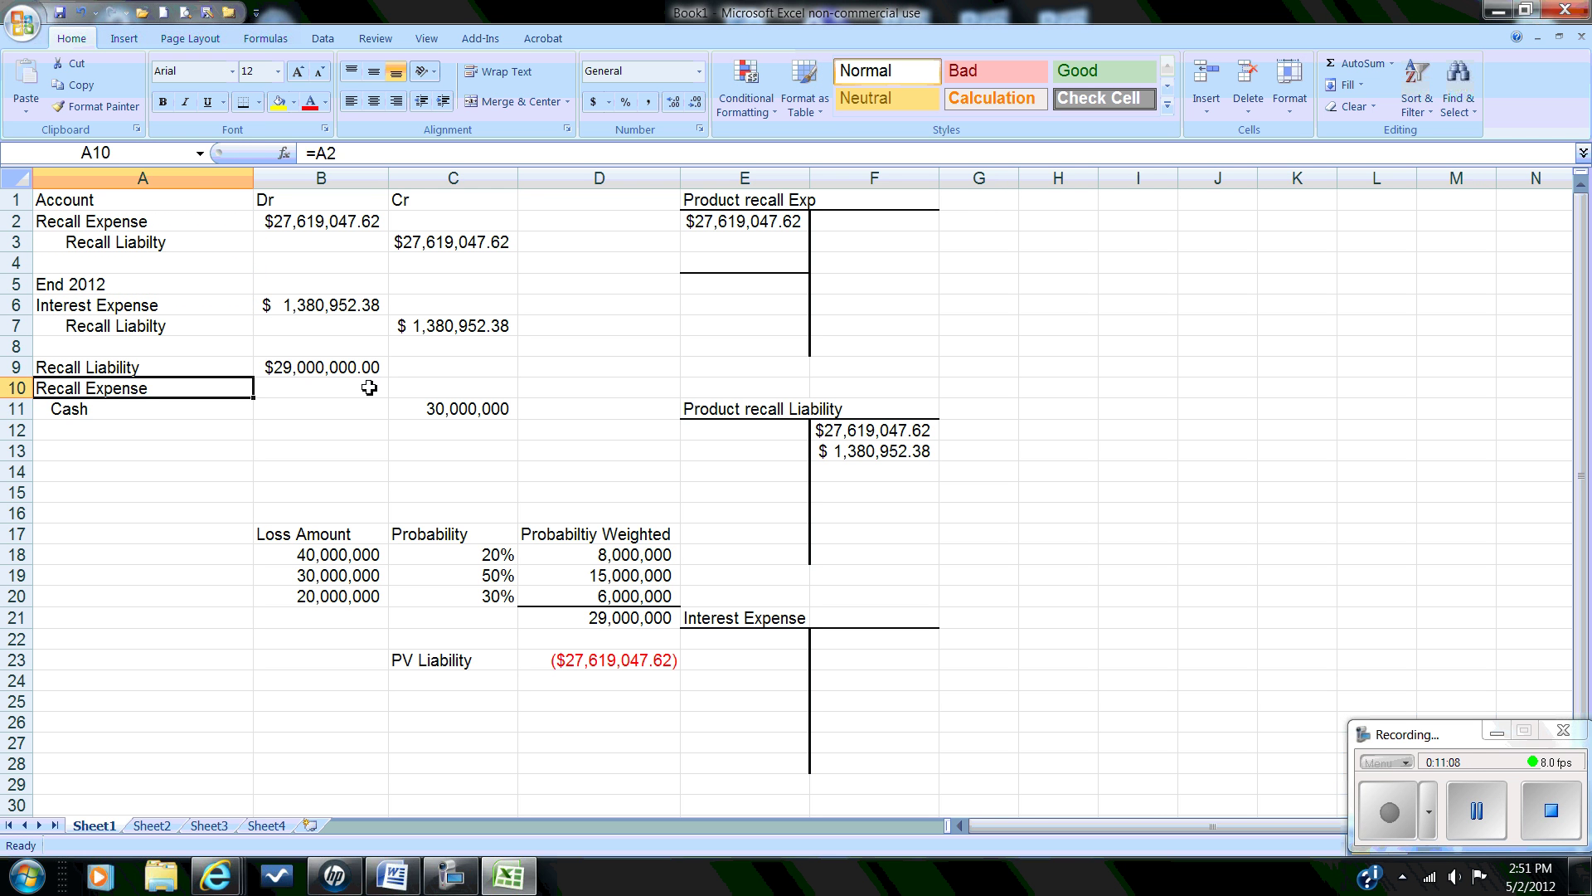
{"action": "key", "text": "Right"}
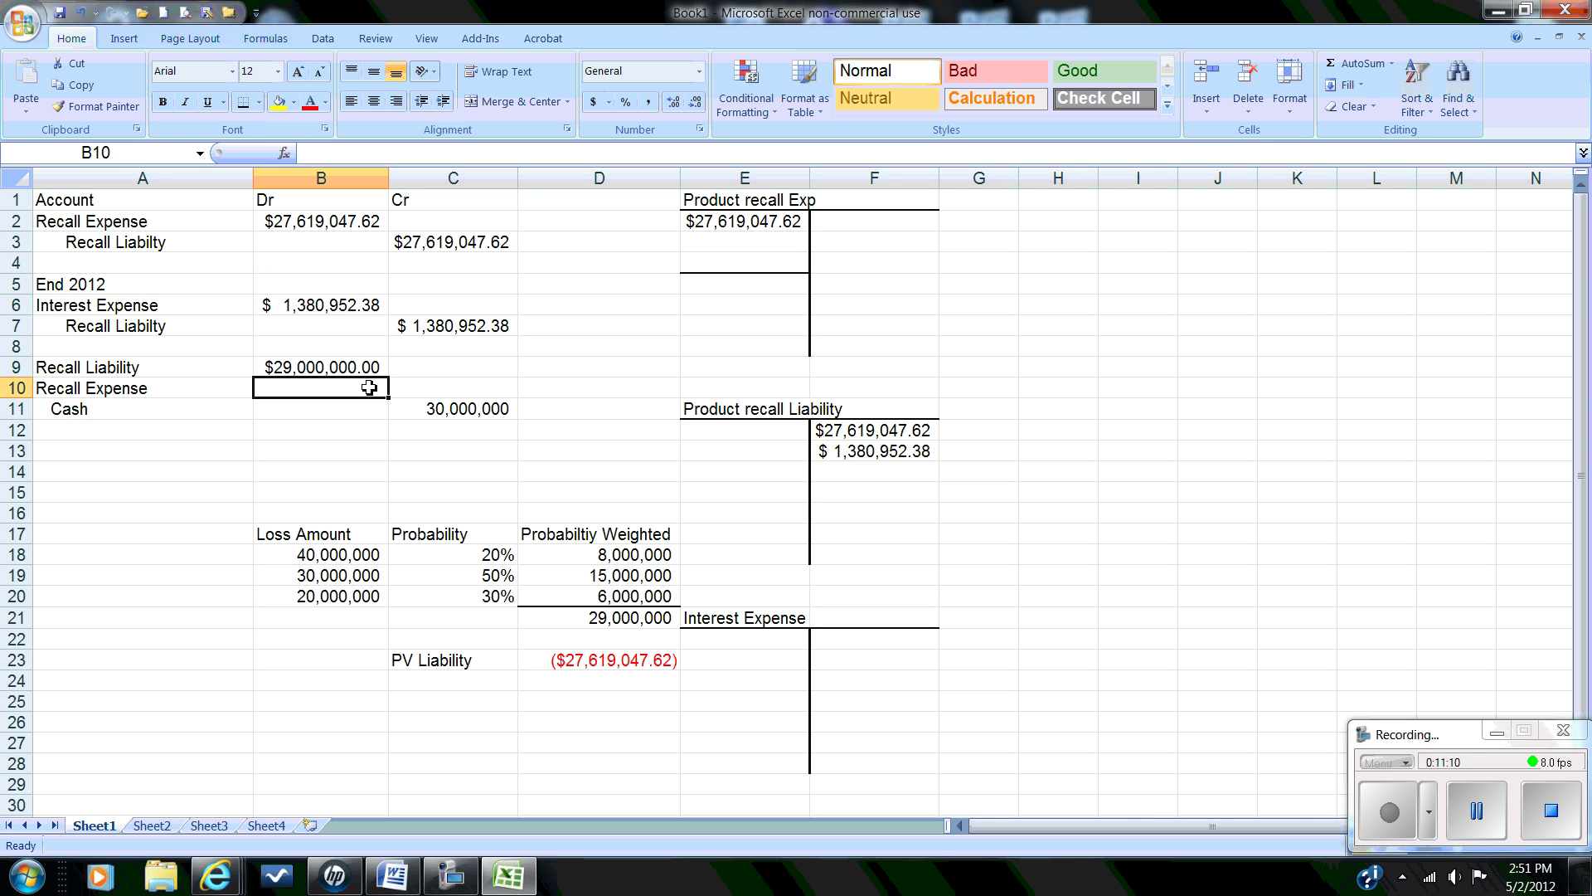
{"action": "type", "text": "1000"}
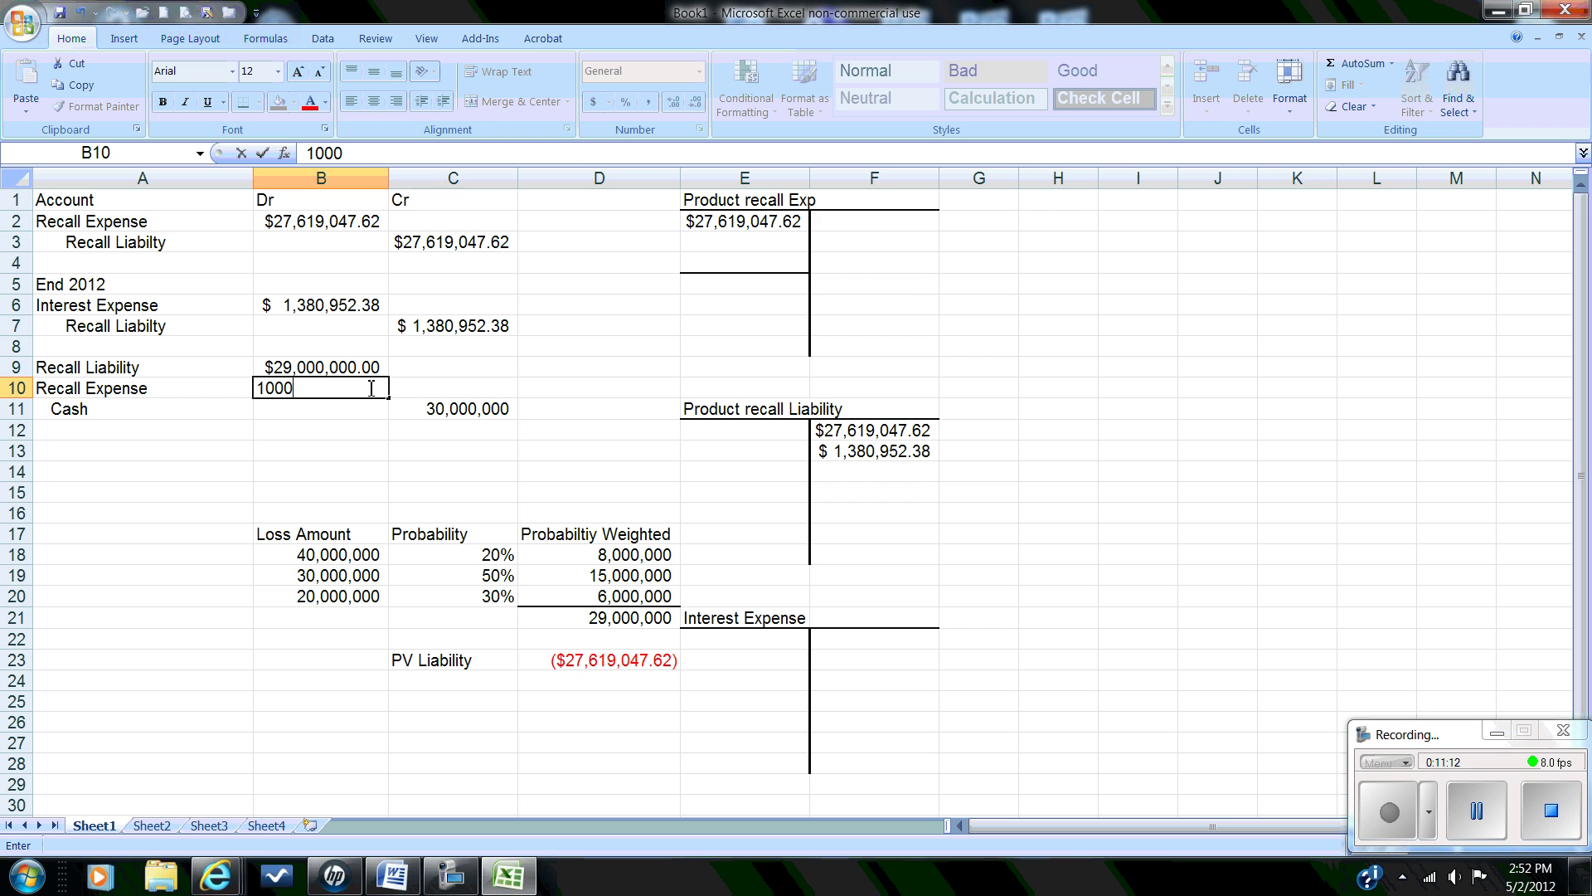
{"action": "type", "text": "000000"}
{"action": "key", "text": "Return"}
{"action": "left_click", "coordinate": [372, 388]}
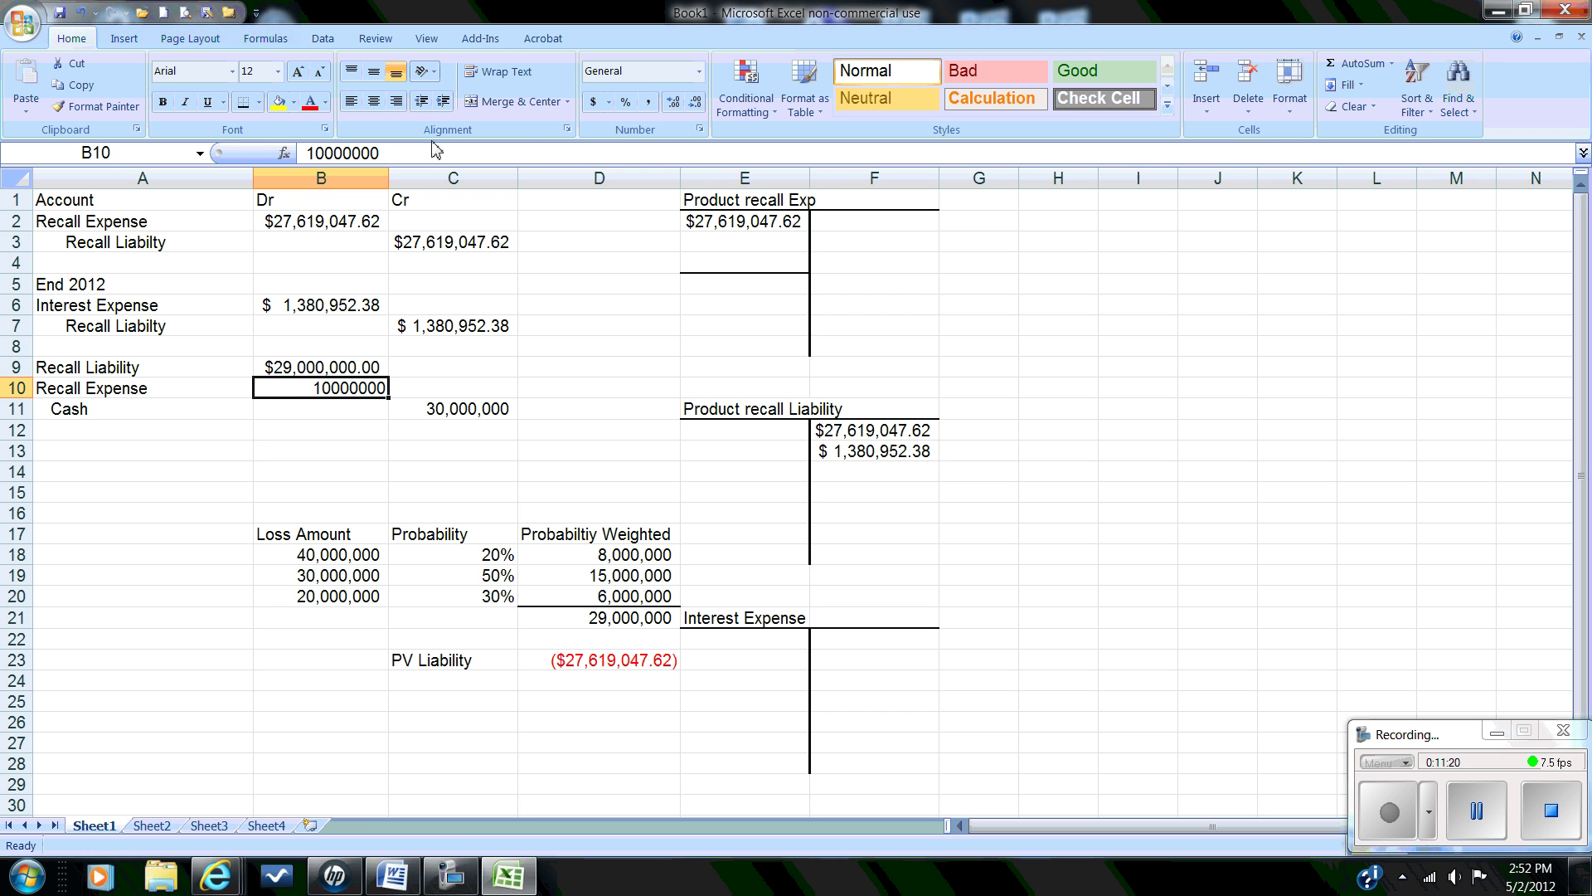
{"action": "left_click", "coordinate": [648, 101]}
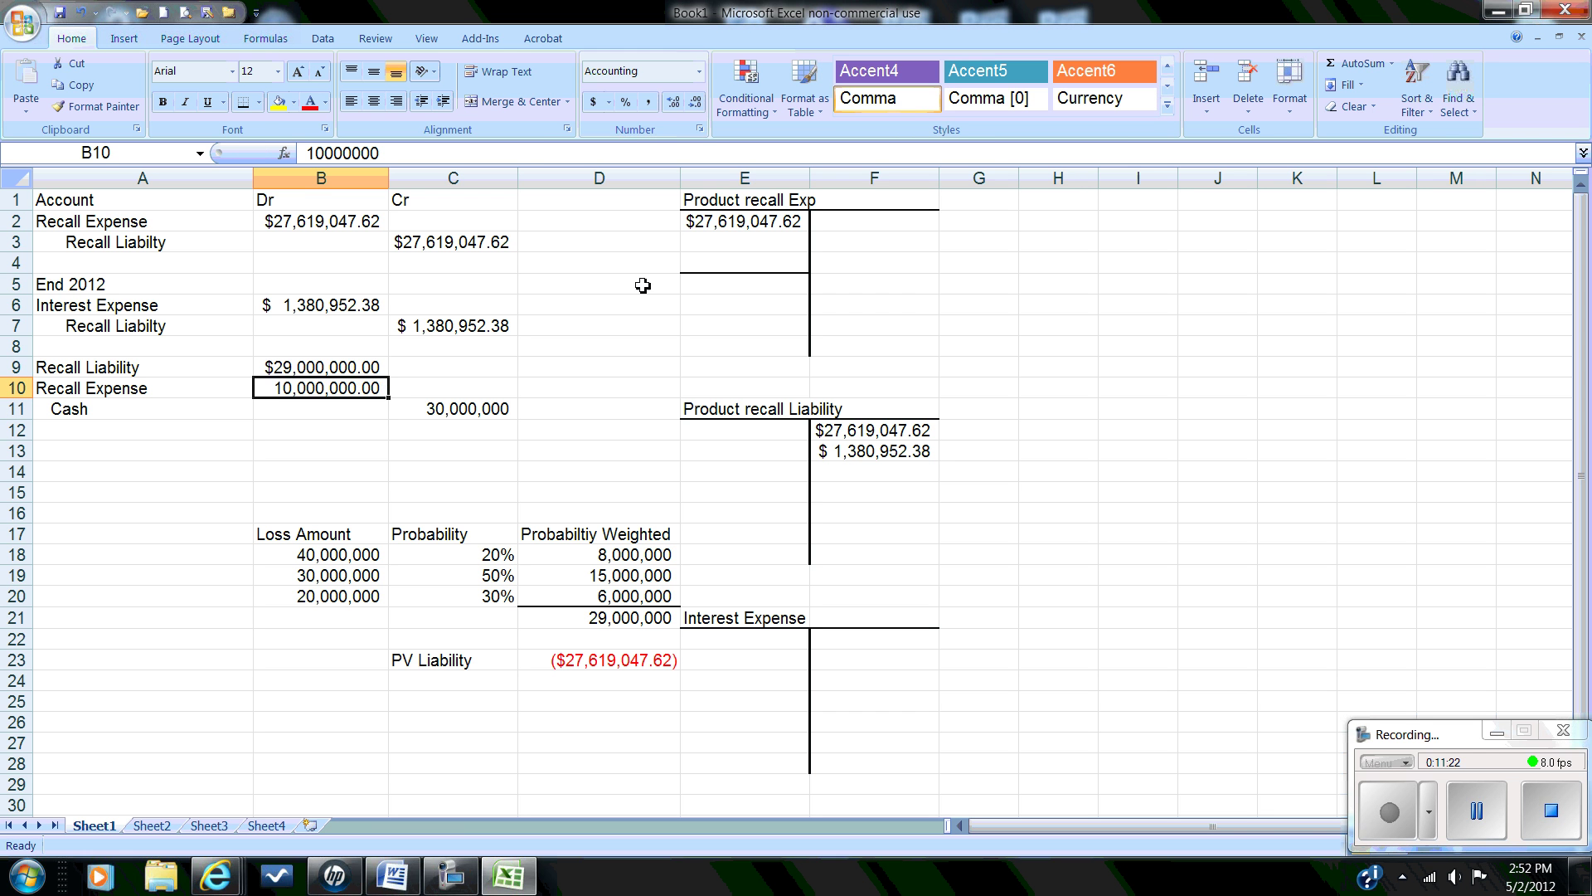
Step: Correct the Recall Expense debit in B10 to 1000000
{"action": "left_click", "coordinate": [403, 155]}
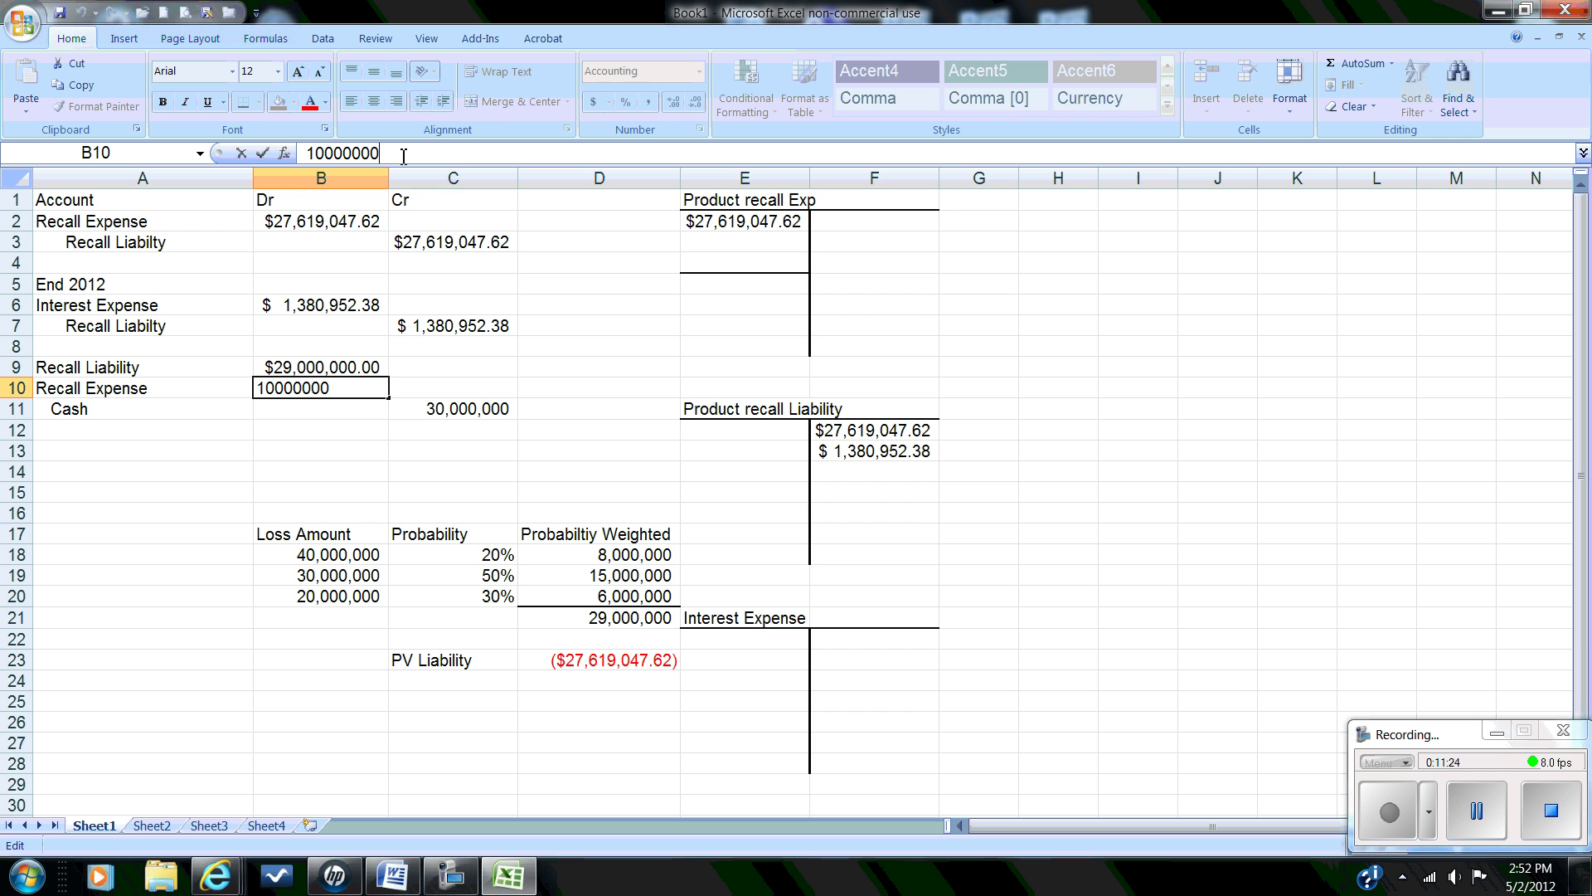
{"action": "key", "text": "BackSpace"}
{"action": "key", "text": "Return"}
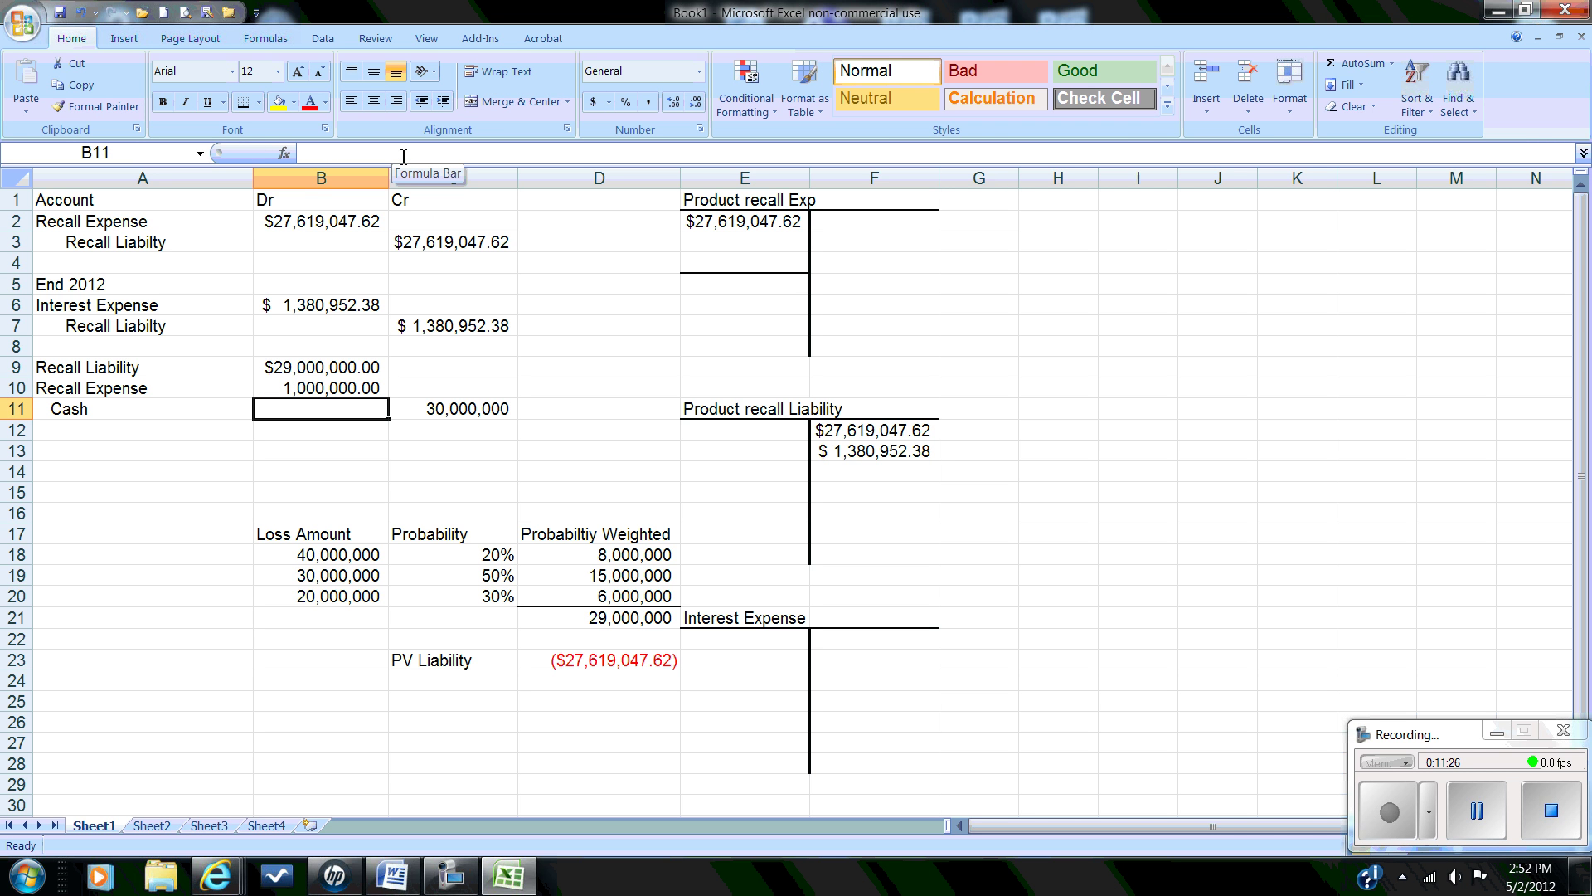